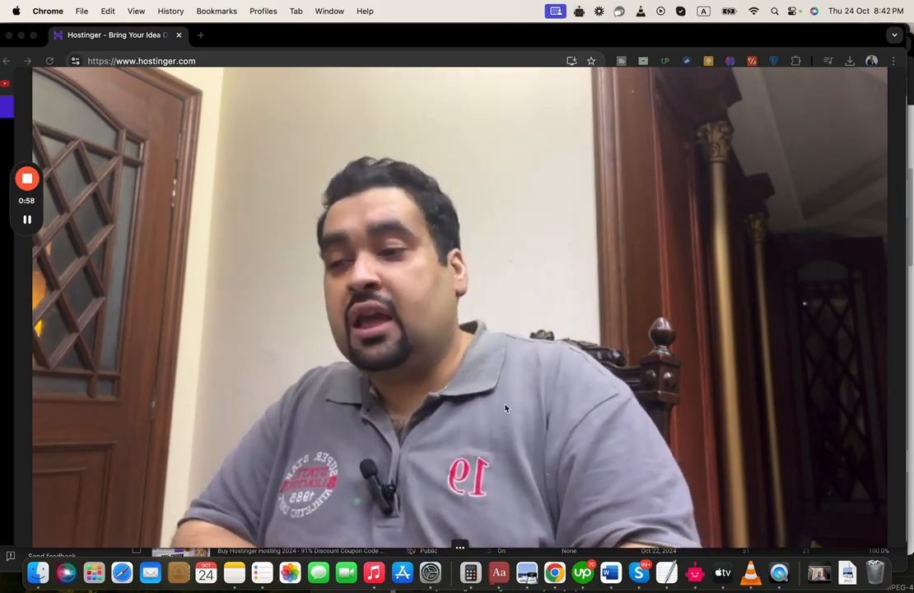
Expand every plan's full feature list and choose the Business hosting plan
click(459, 547)
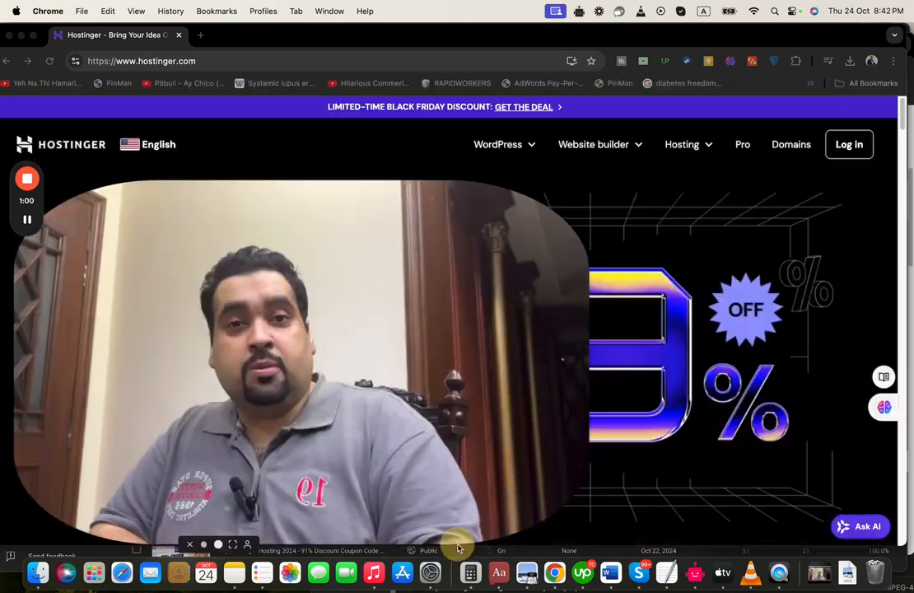
drag(173, 393, 783, 138)
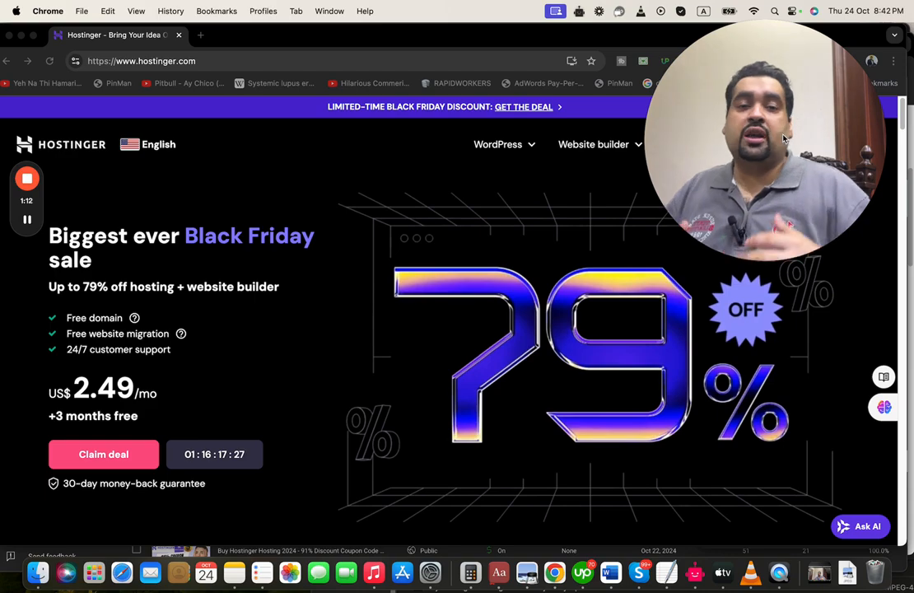
click(898, 118)
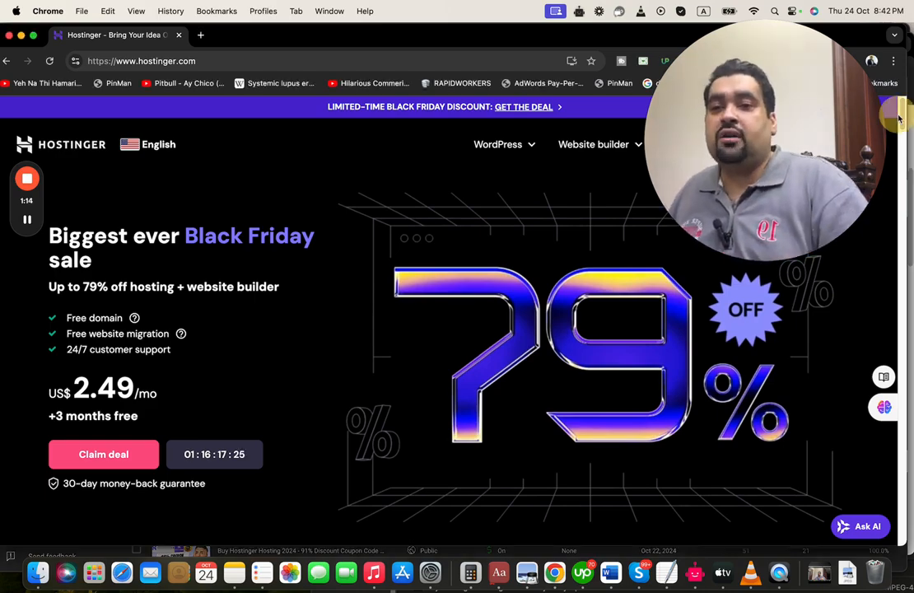
drag(903, 121, 896, 213)
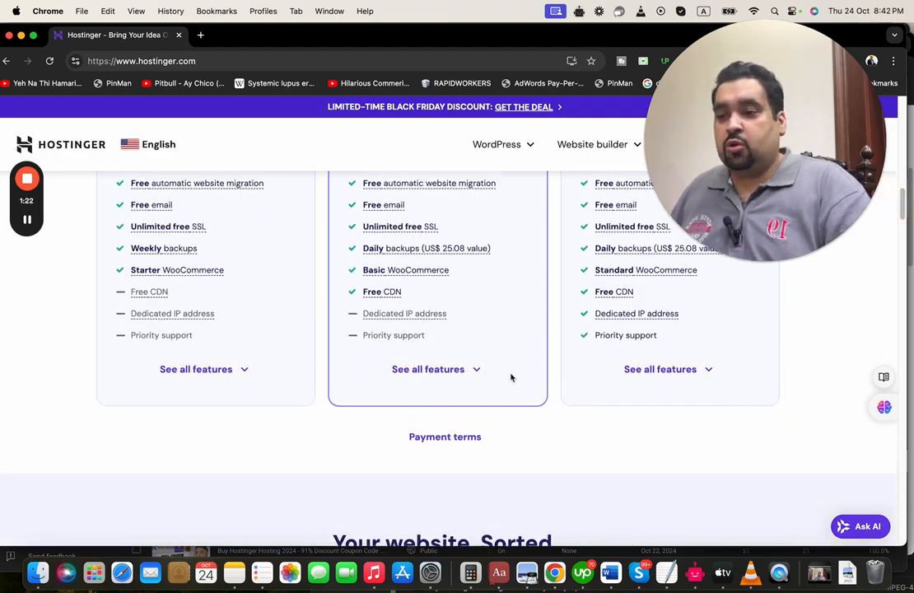
click(436, 369)
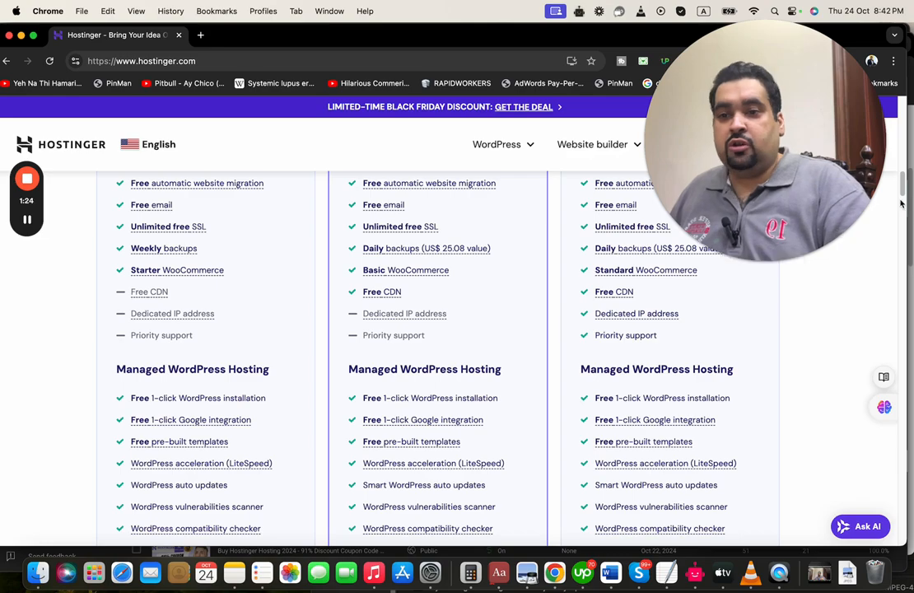
drag(901, 195, 901, 149)
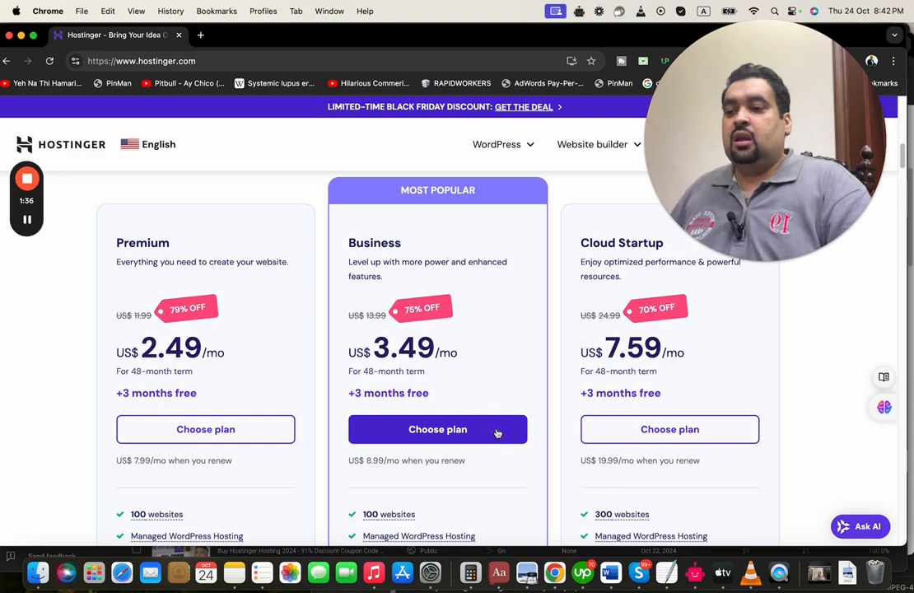
click(454, 422)
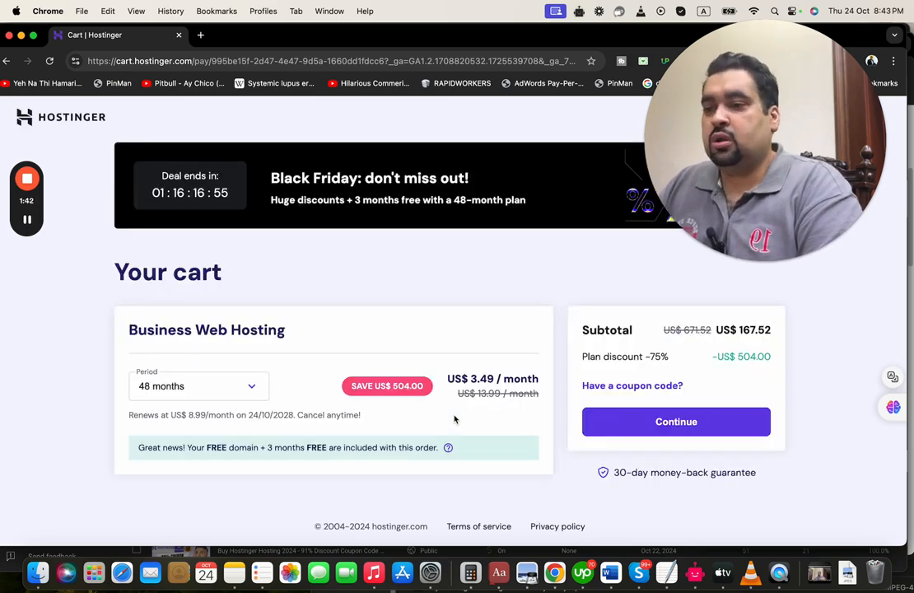
drag(746, 140, 609, 141)
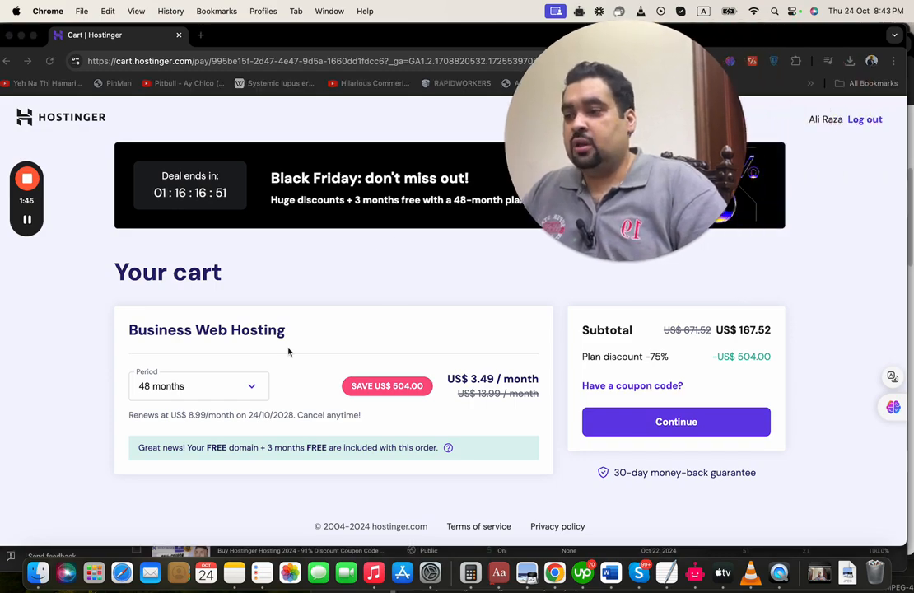
click(226, 392)
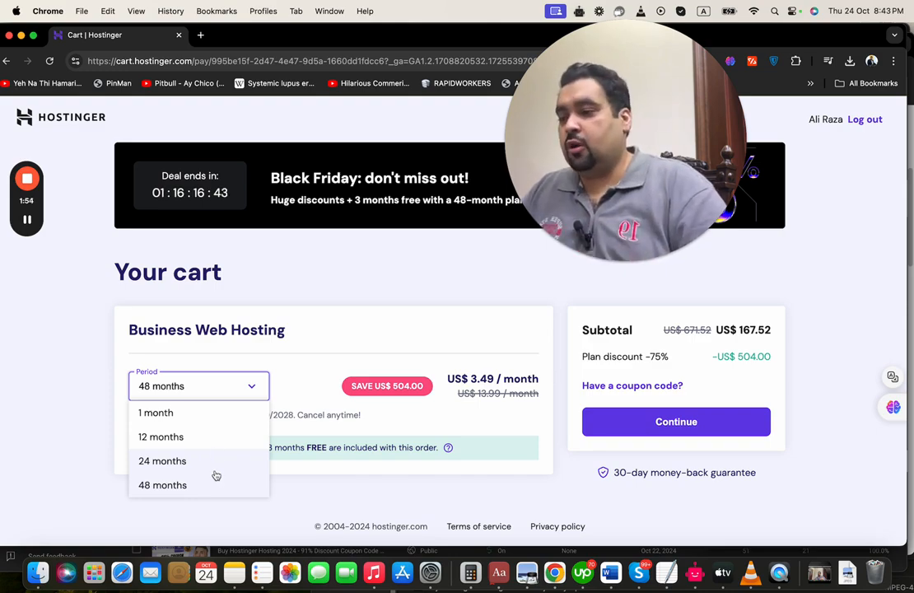
click(215, 415)
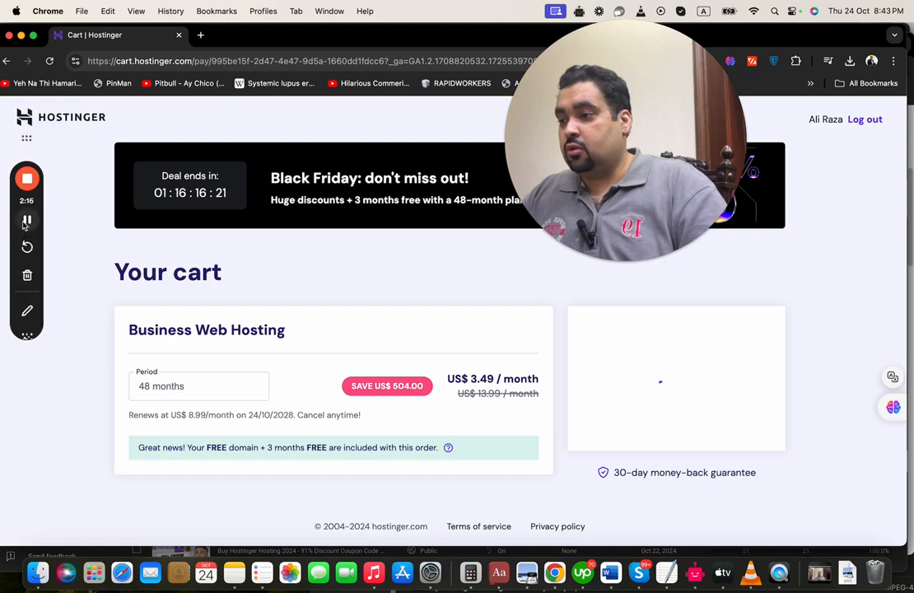
click(506, 404)
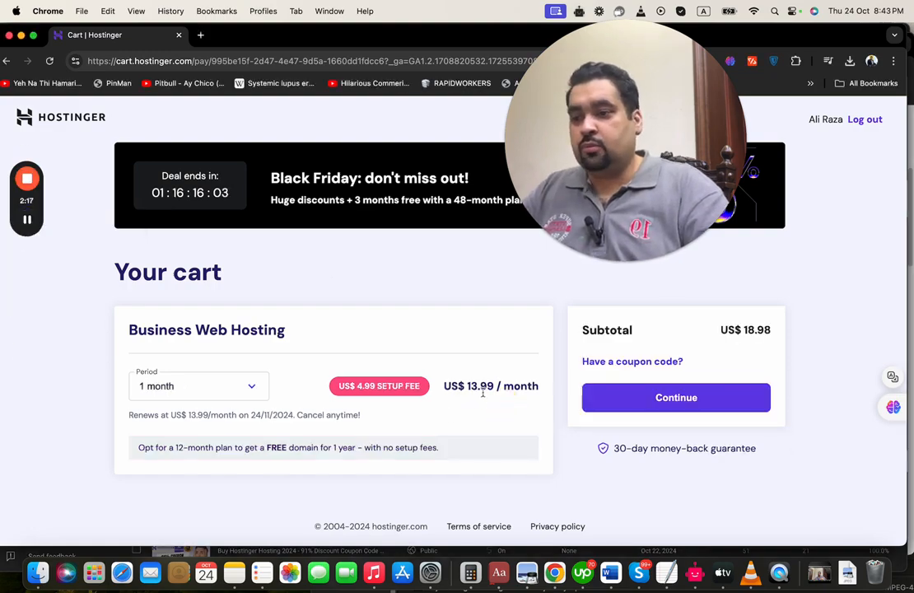
click(233, 393)
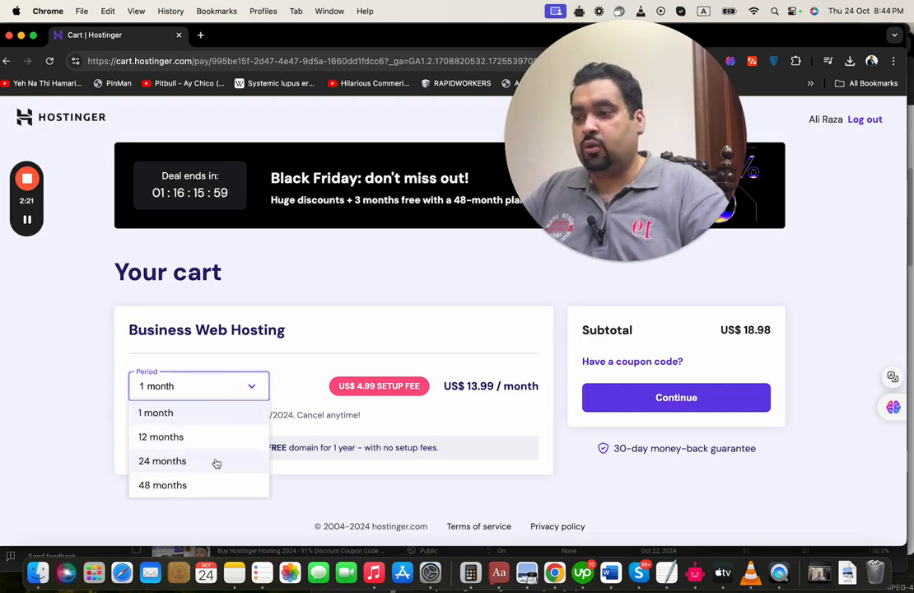
click(211, 486)
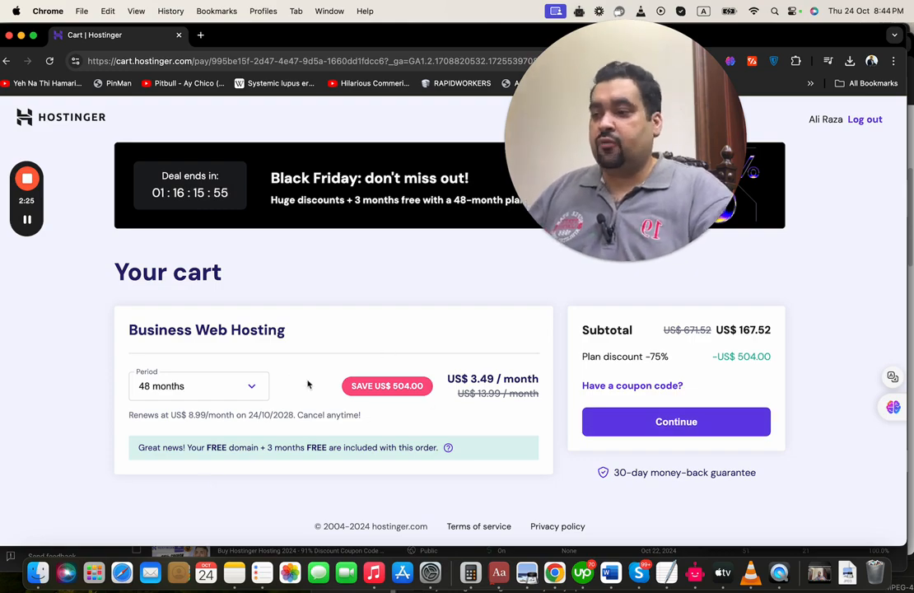
Apply coupon ALIRAZAMARKETING to cut the subtotal to US$ 150.77 and continue to checkout
click(600, 384)
click(639, 419)
text(ALIRAZ)
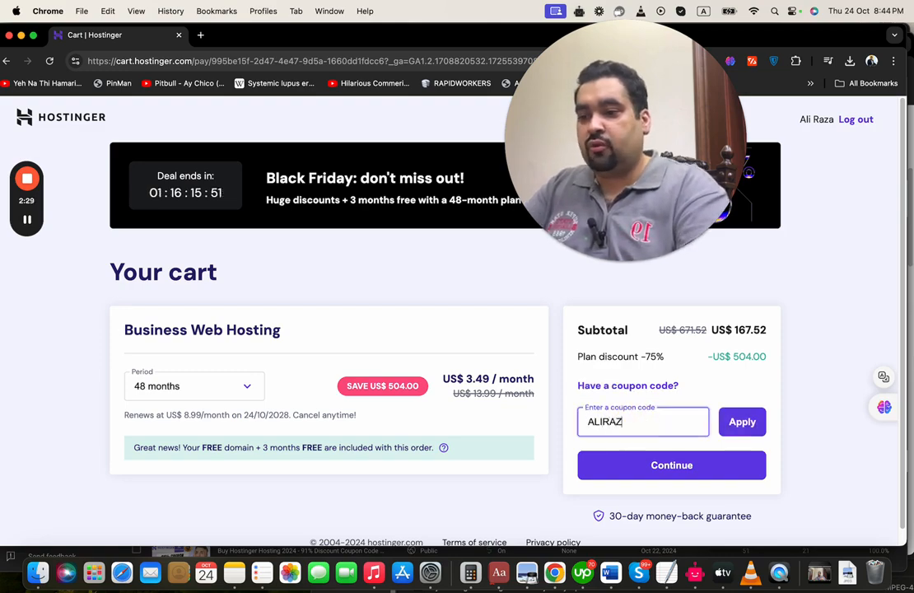
text(AMARKETING)
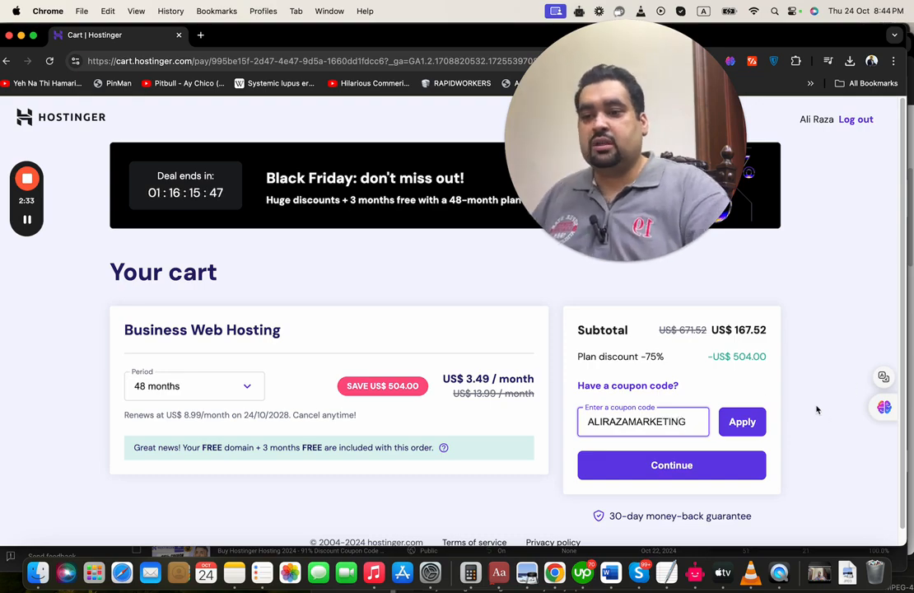
click(743, 422)
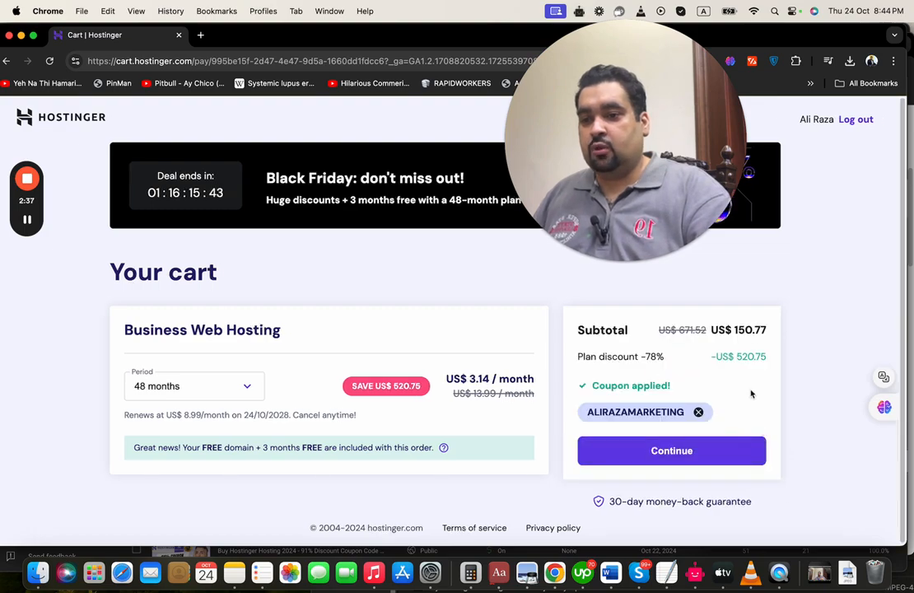
click(727, 459)
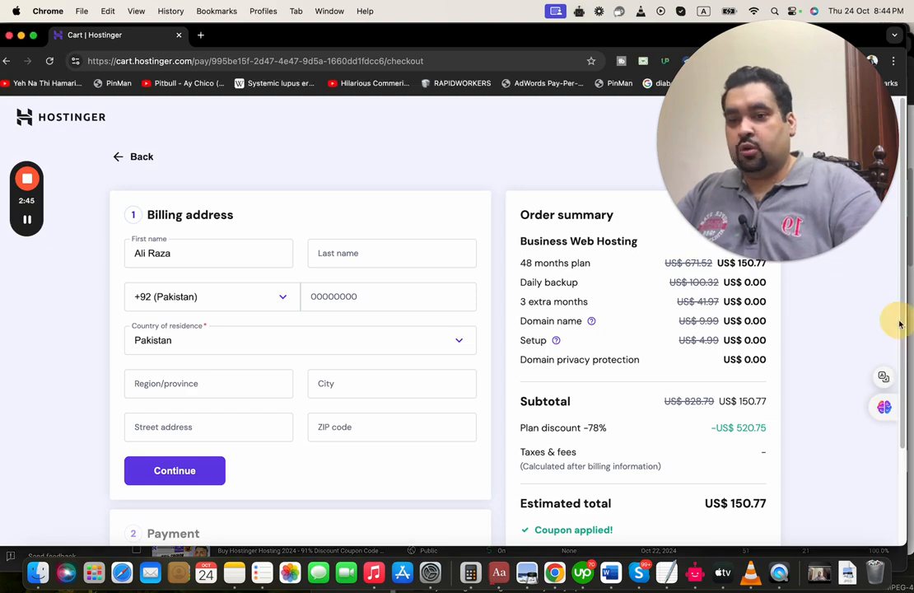
Confirm the billing address and pay for the hosting order by card
scroll(902, 326, down, 2)
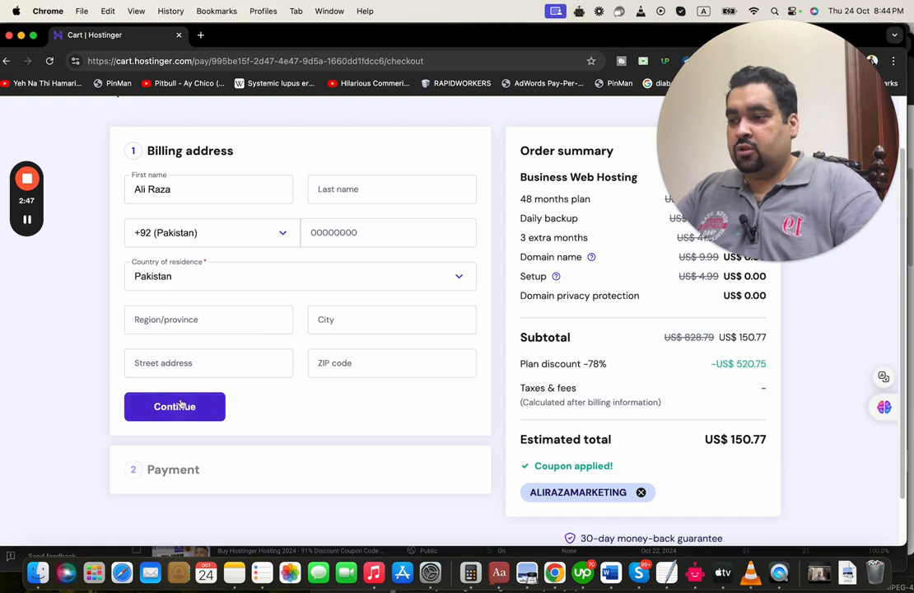
click(188, 406)
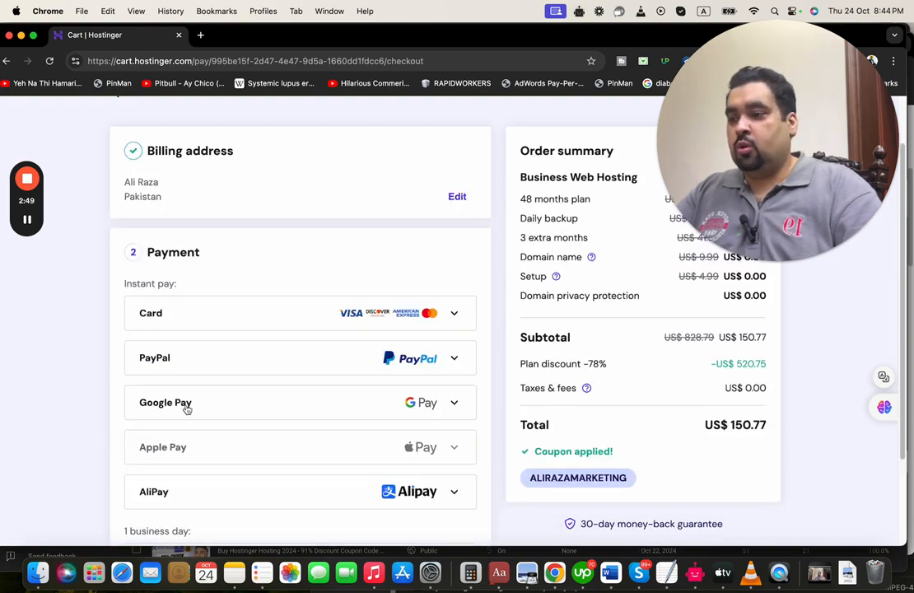
click(251, 308)
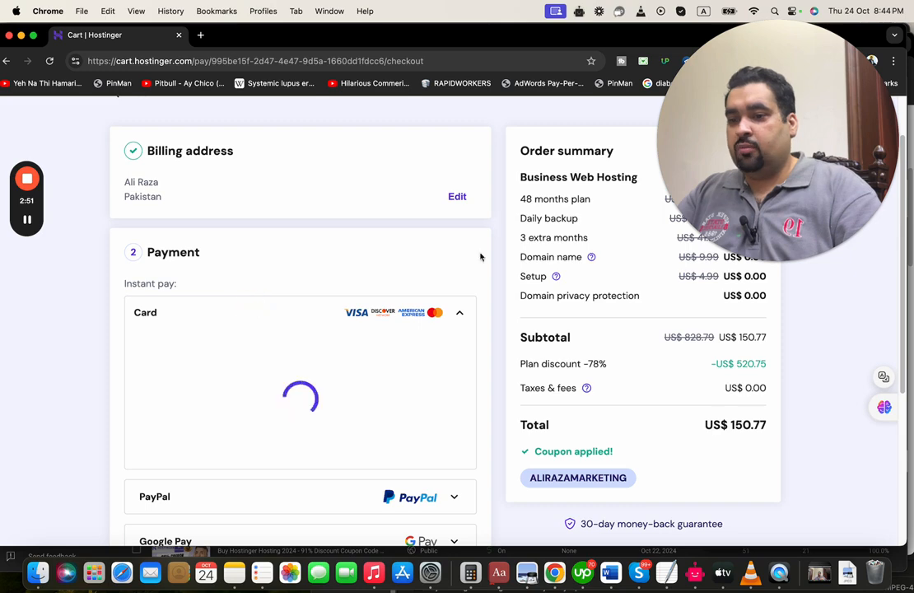
scroll(903, 271, down, 3)
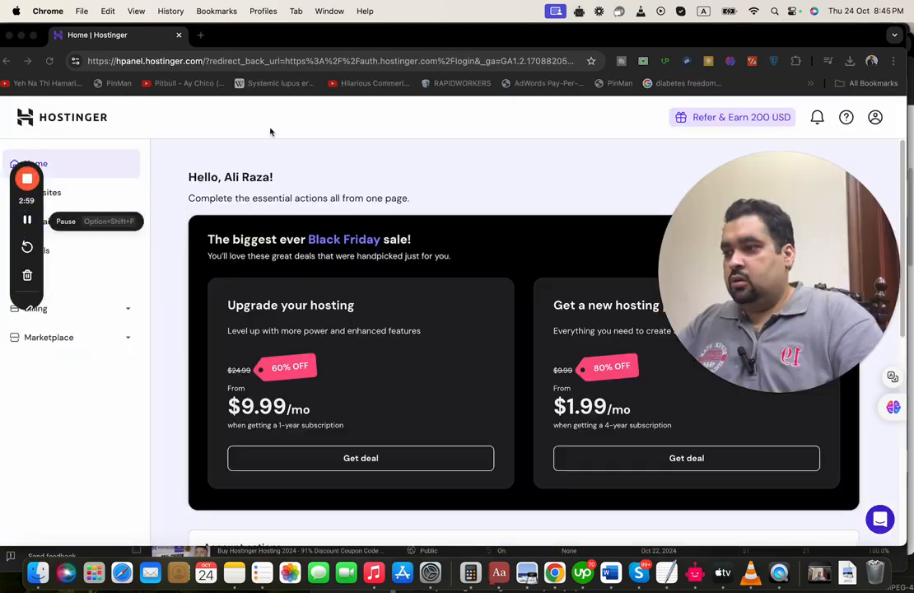
Scroll the hPanel home to Account actions and start claiming the free domain
click(416, 152)
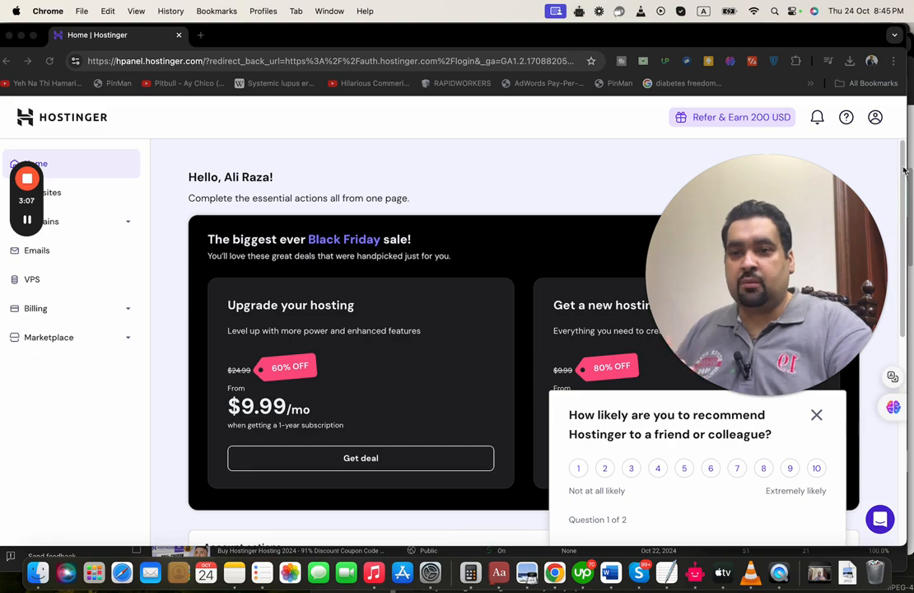
drag(903, 170, 903, 294)
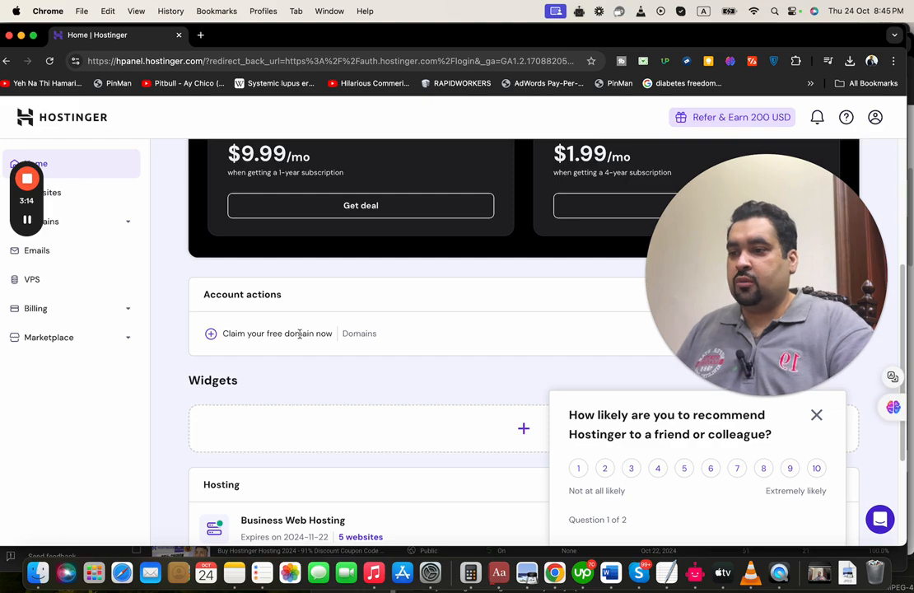
drag(764, 243, 765, 107)
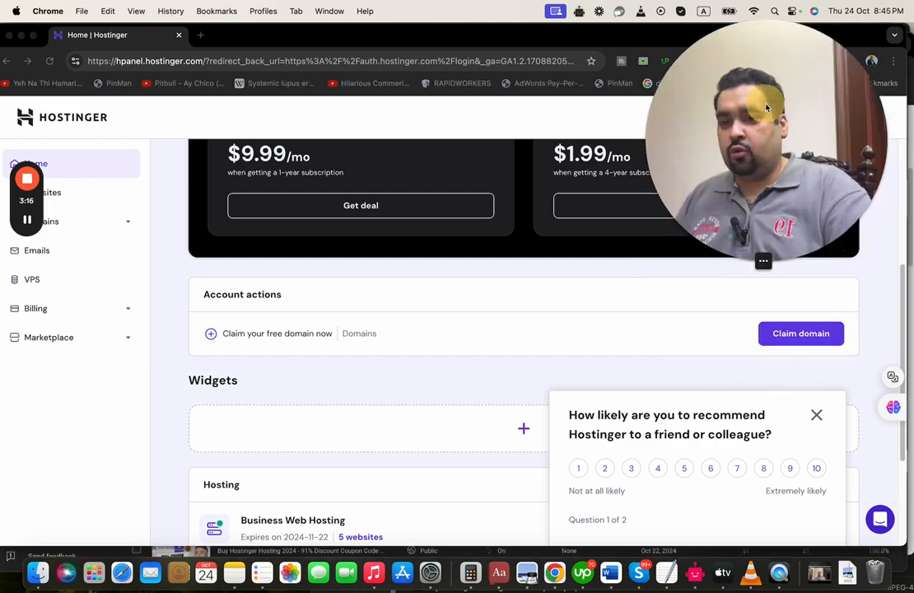
click(782, 335)
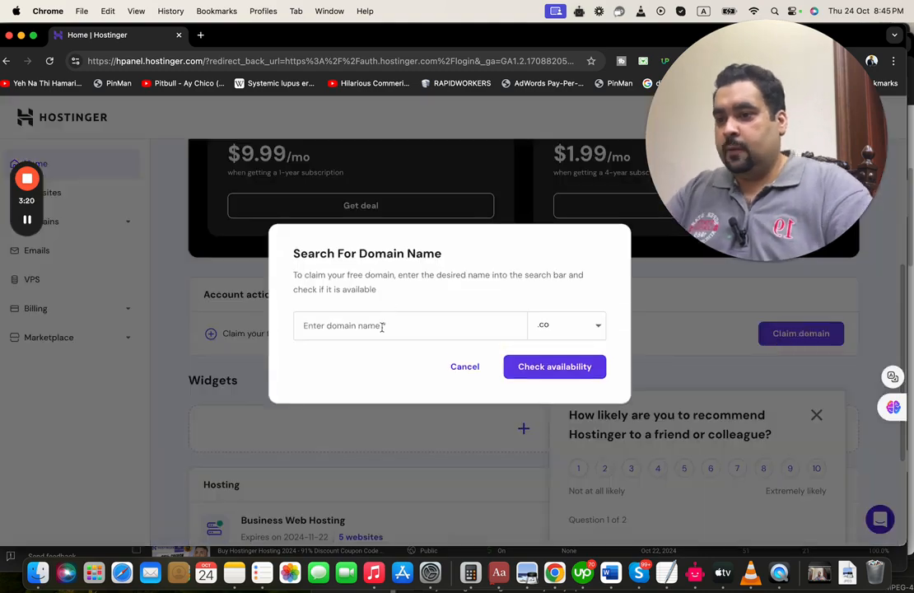
Search for the free domain name ayanandhussain and check its availability
click(381, 327)
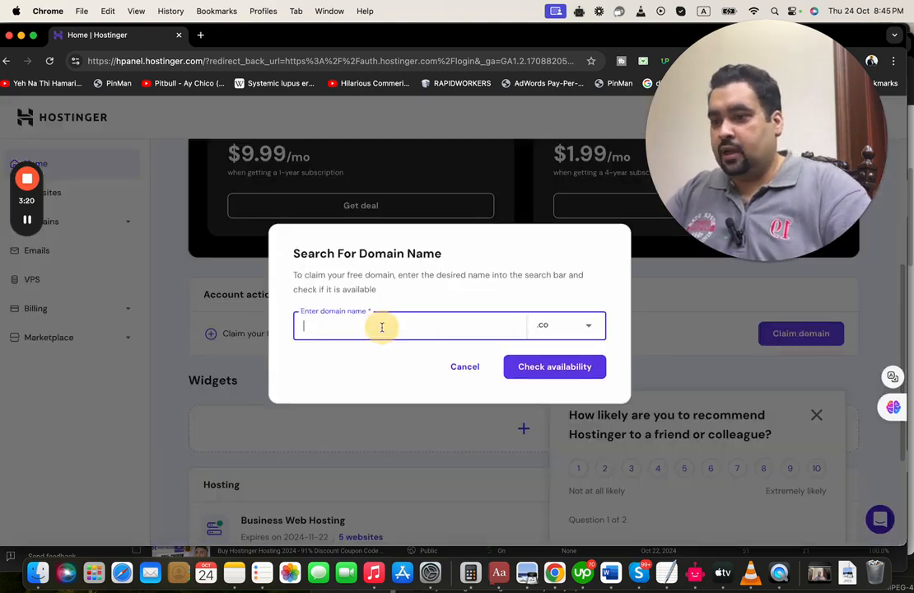
text(ayanandhussain)
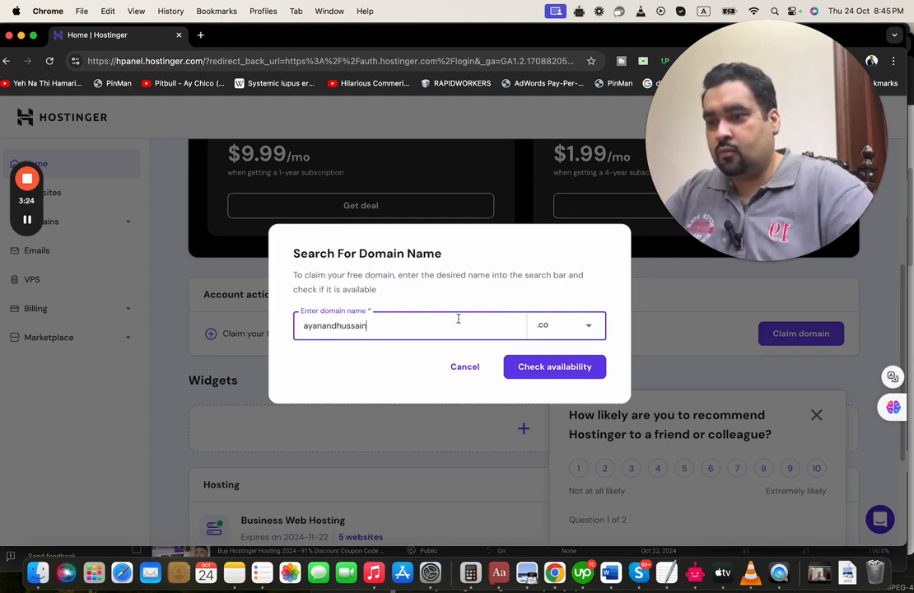
click(574, 329)
click(574, 330)
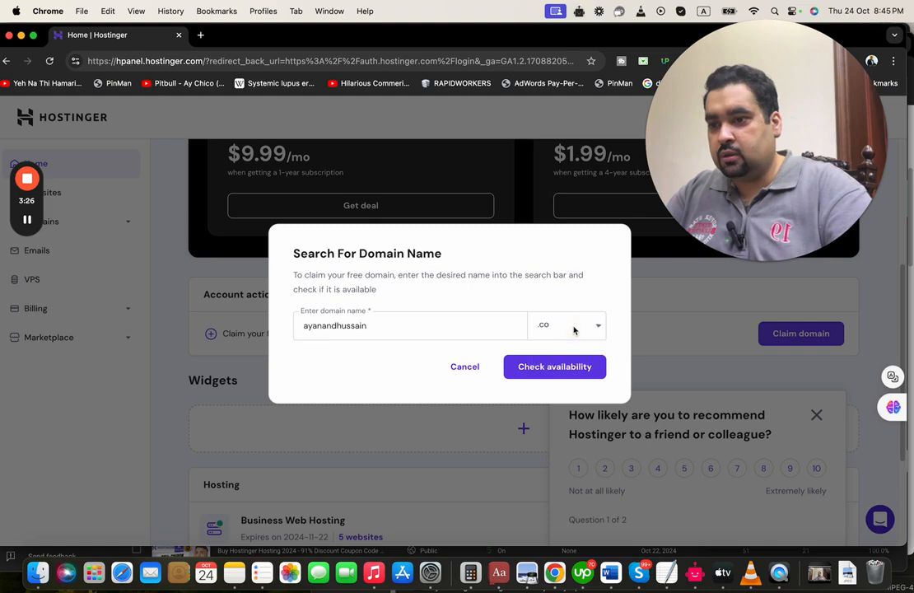
click(554, 370)
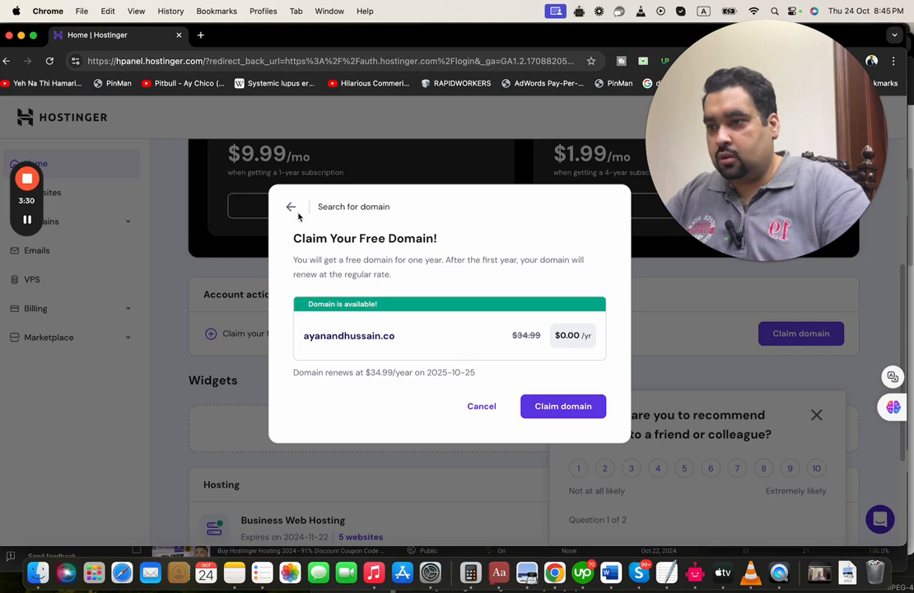
Switch the ending to .co, confirm ayanandhussain.co is available, and claim it
click(291, 207)
click(563, 326)
text(.com)
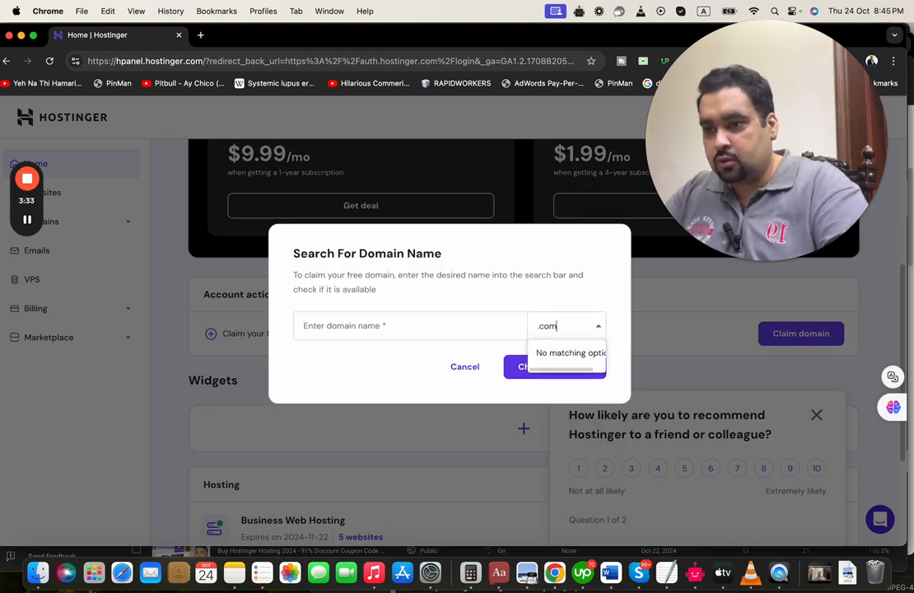
key(BackSpace)
click(549, 352)
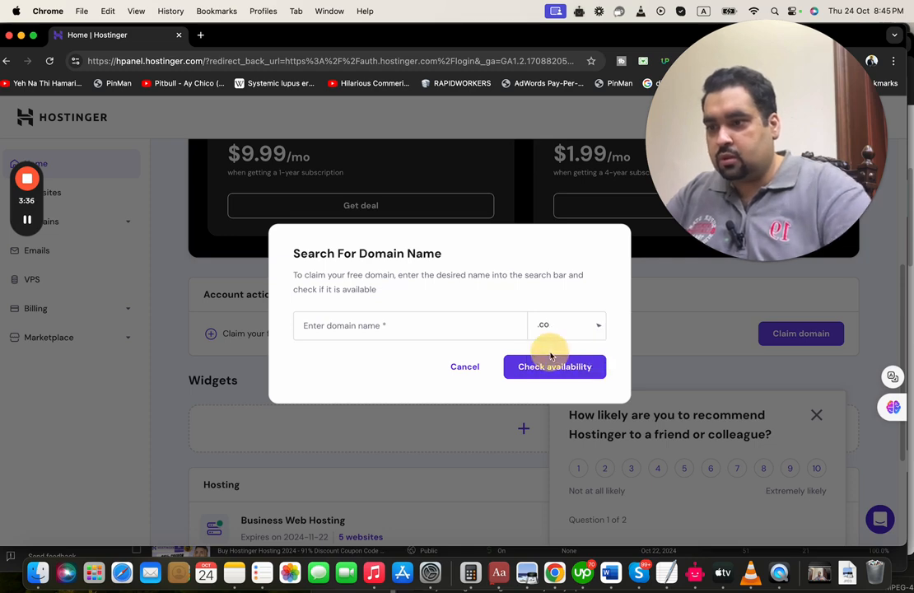
click(463, 325)
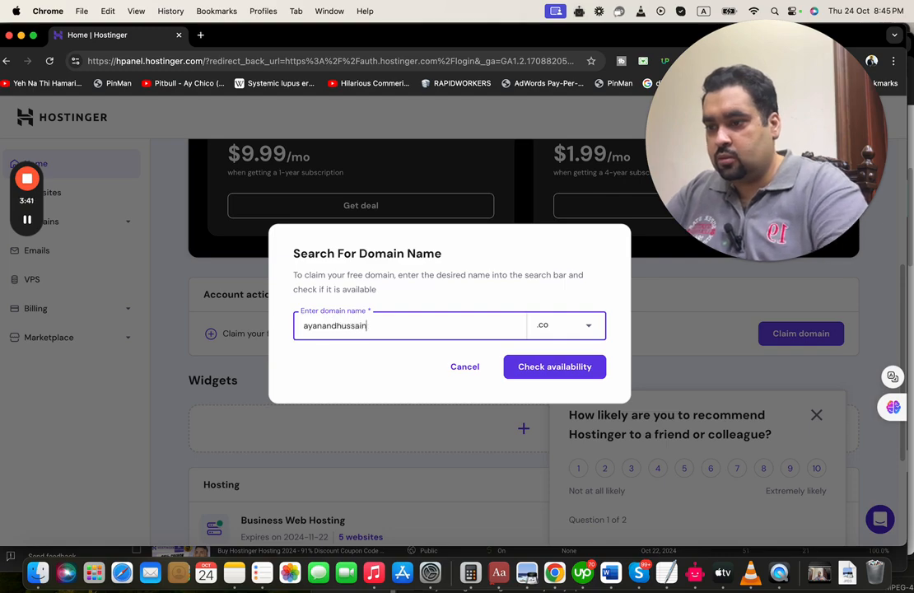
click(551, 367)
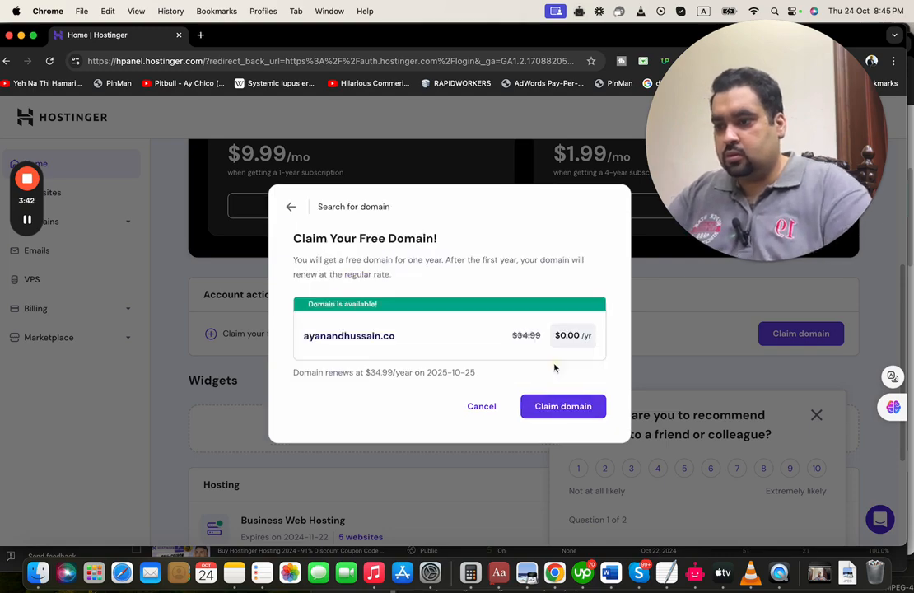
click(566, 407)
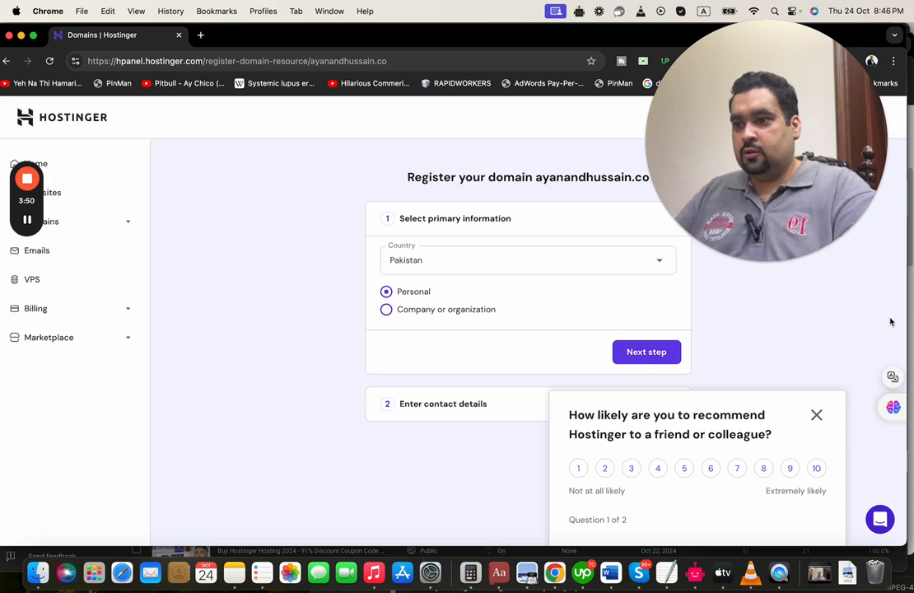
Proceed through the contact details, dismiss the survey, and finish registering ayanandhussain.co
click(645, 352)
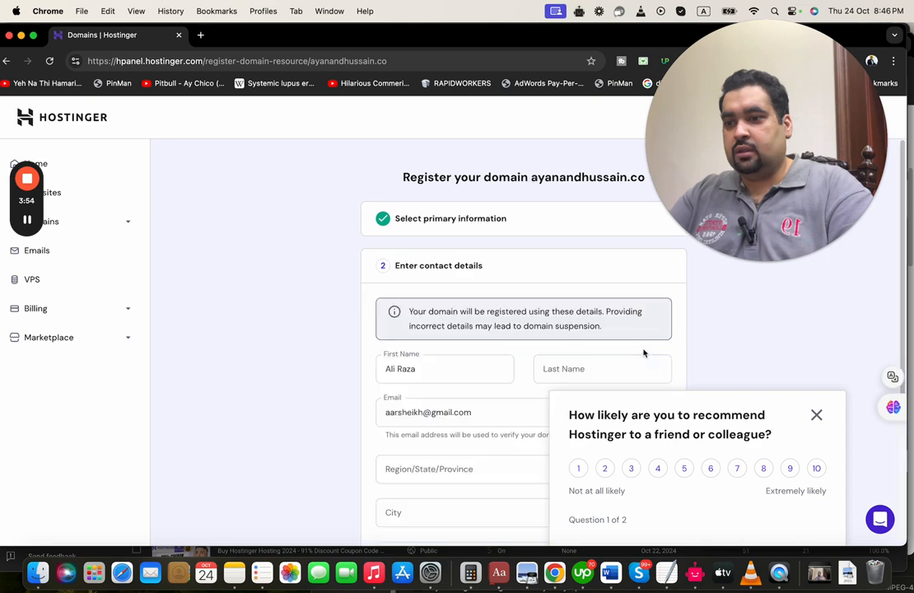
drag(906, 324, 903, 496)
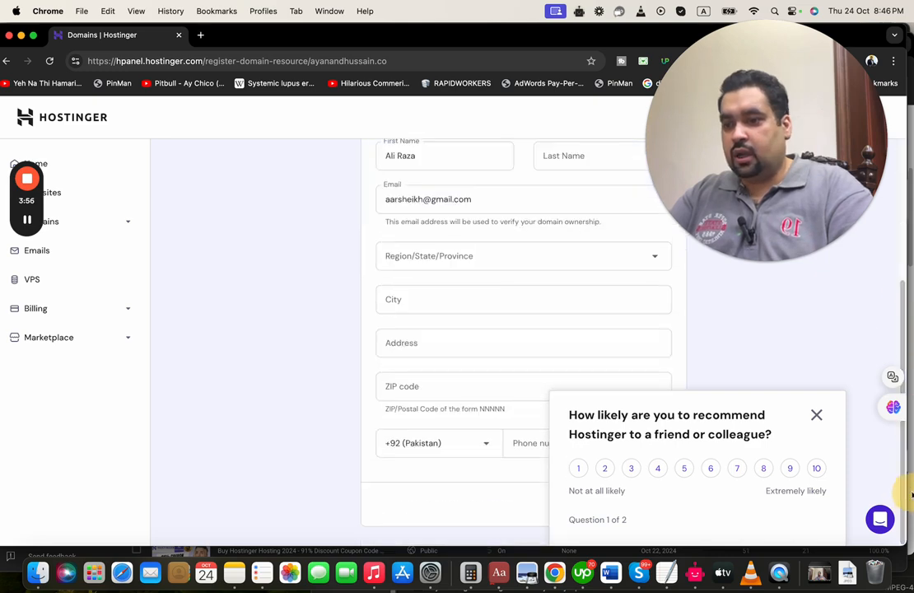
click(816, 415)
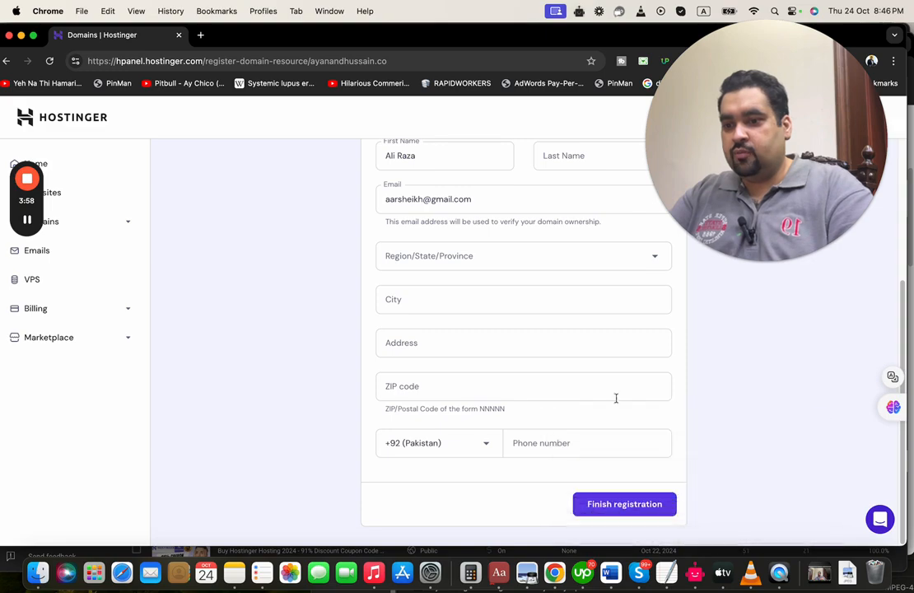
click(27, 221)
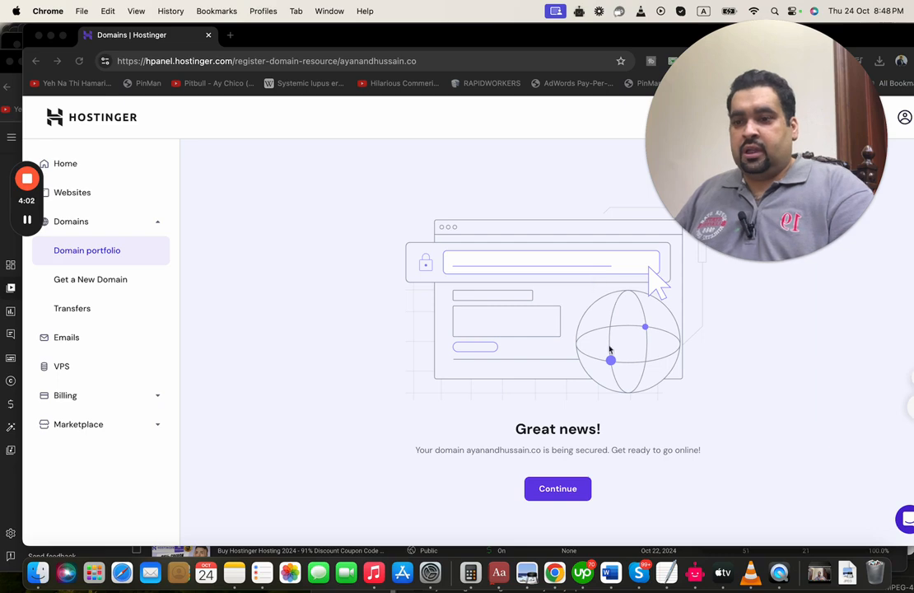
Continue past the registration confirmation and browse the list of hosted websites
click(605, 432)
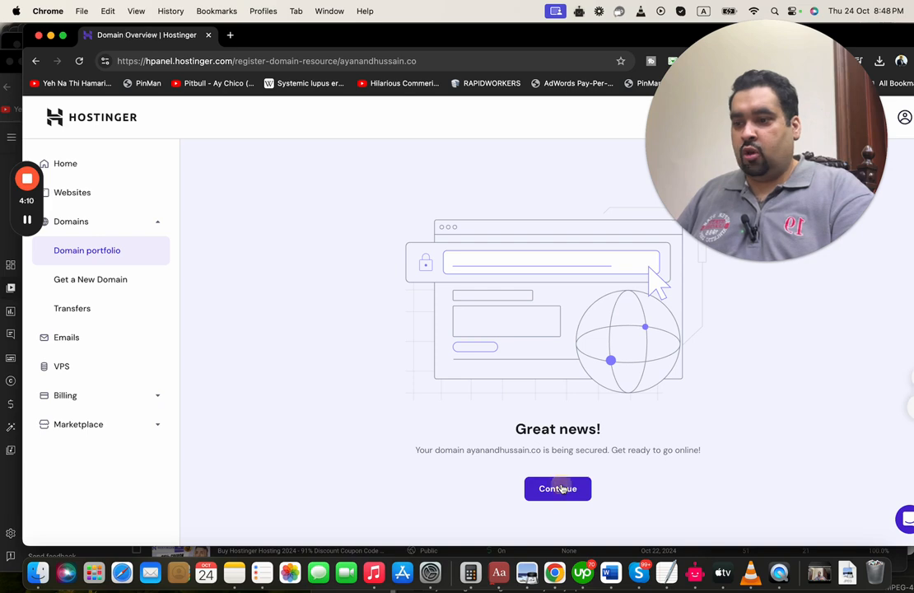
click(561, 489)
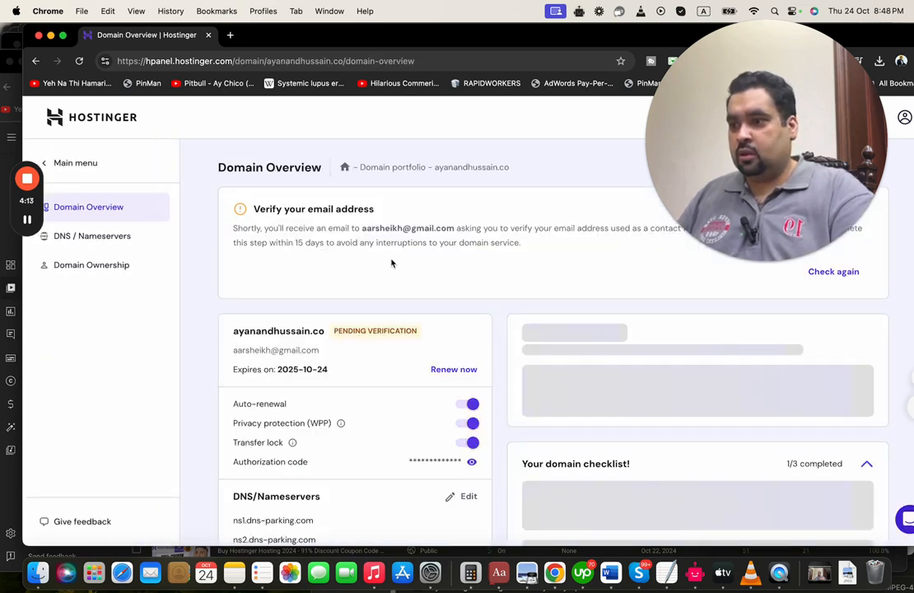
click(392, 263)
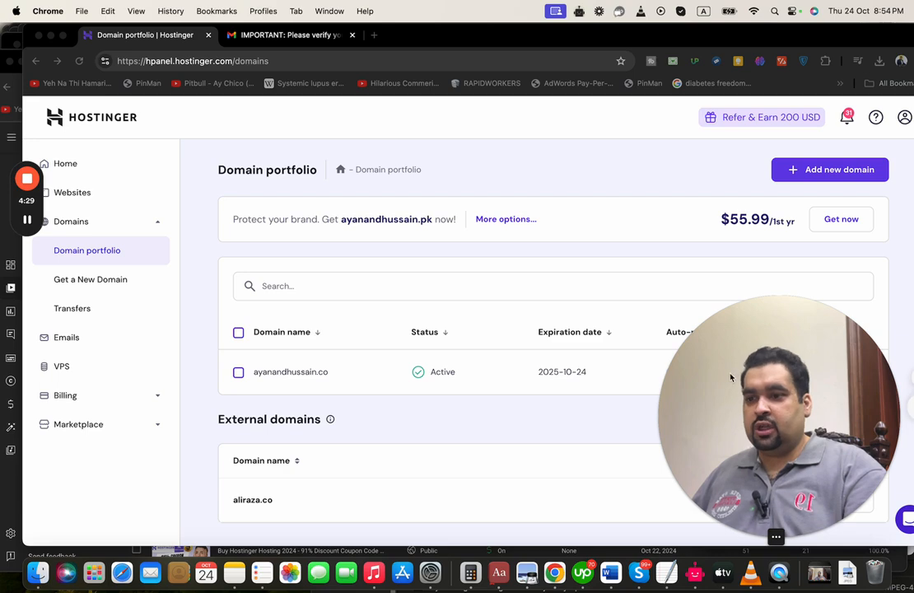
drag(733, 378, 649, 363)
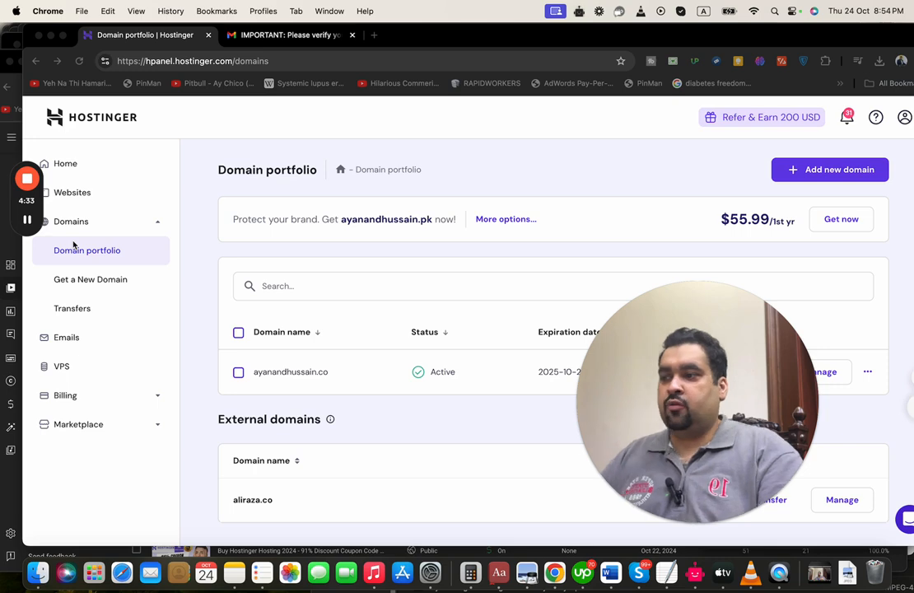
click(94, 198)
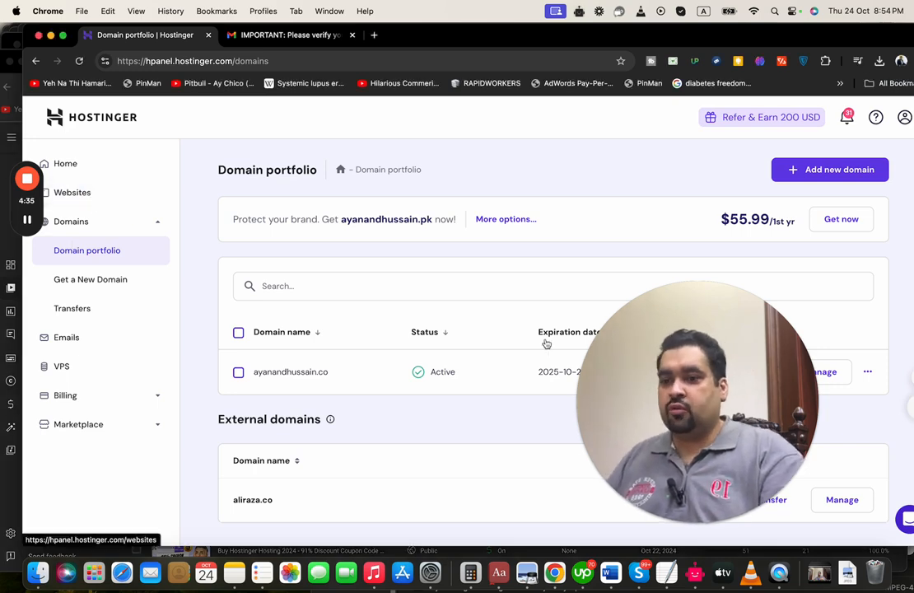
drag(656, 376, 522, 333)
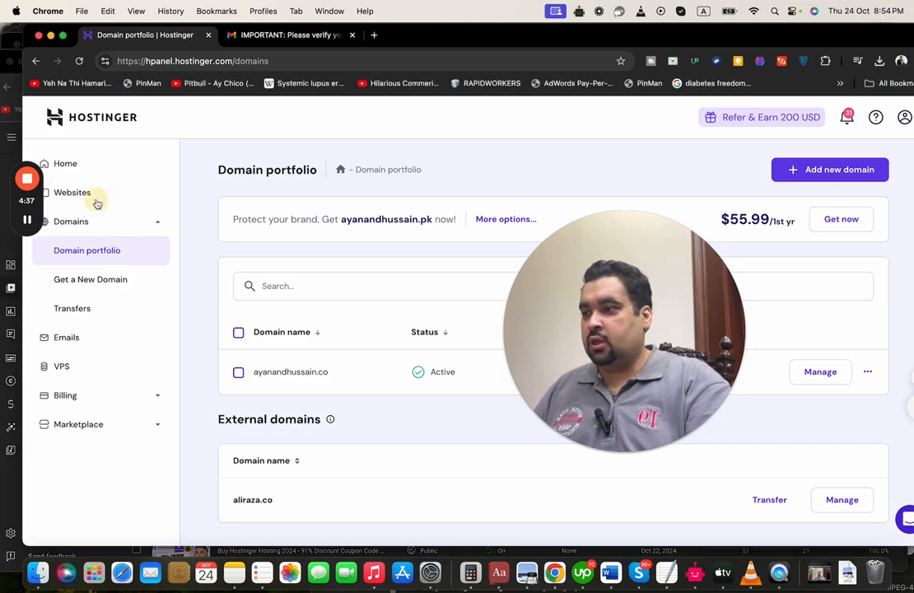
click(96, 196)
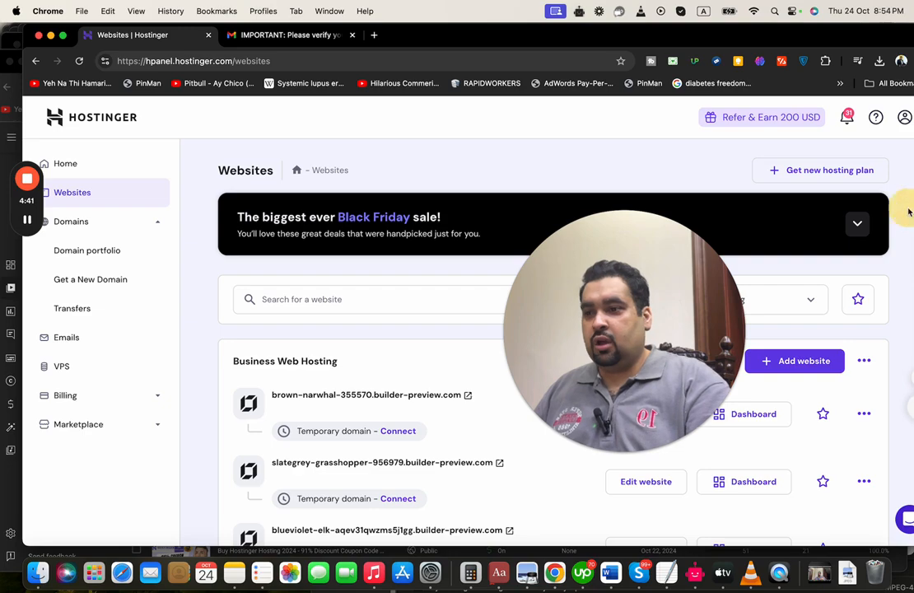
scroll(909, 205, down, 2)
scroll(909, 213, down, 3)
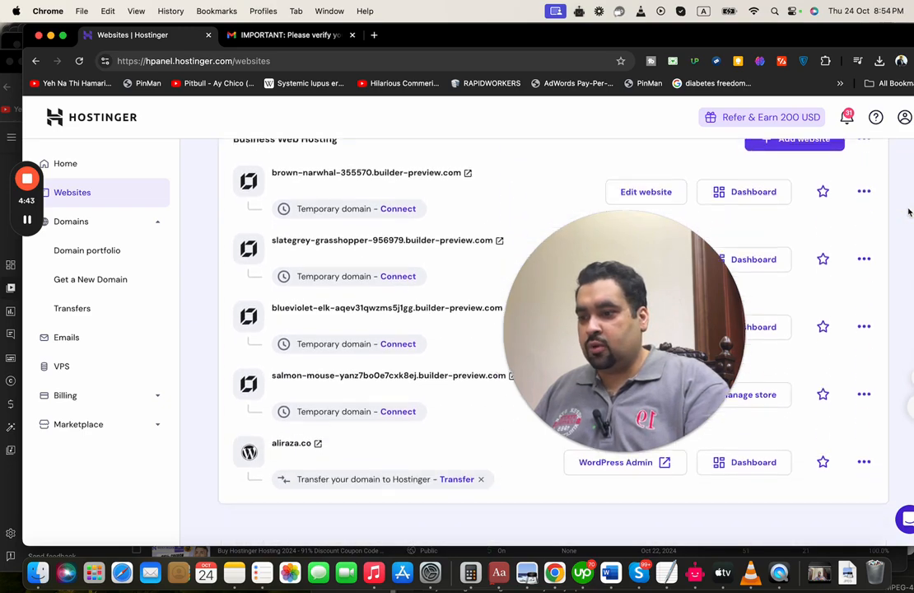
scroll(909, 212, up, 3)
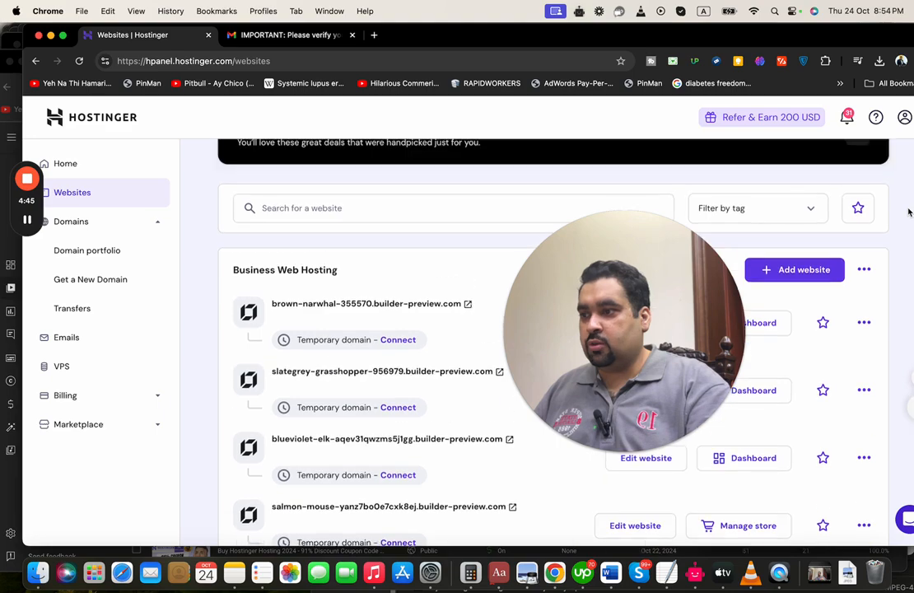
Open Domains > Domain portfolio and open the ayanandhussain.co overview
click(117, 229)
click(116, 229)
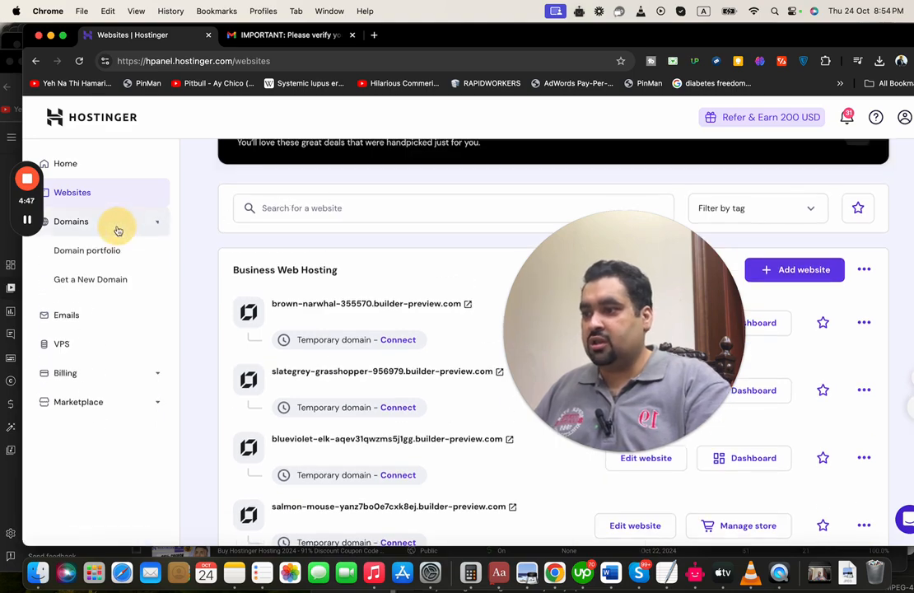
click(117, 261)
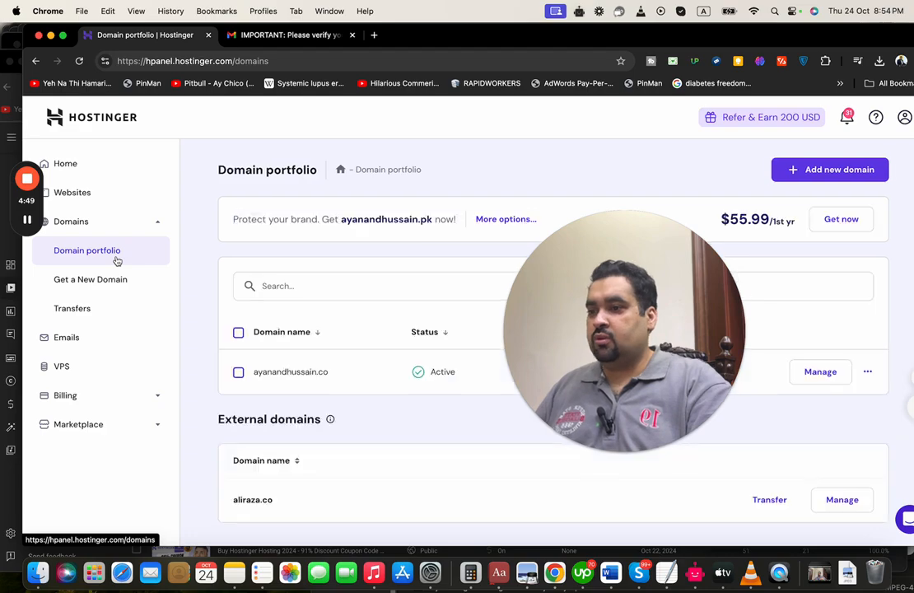
click(282, 374)
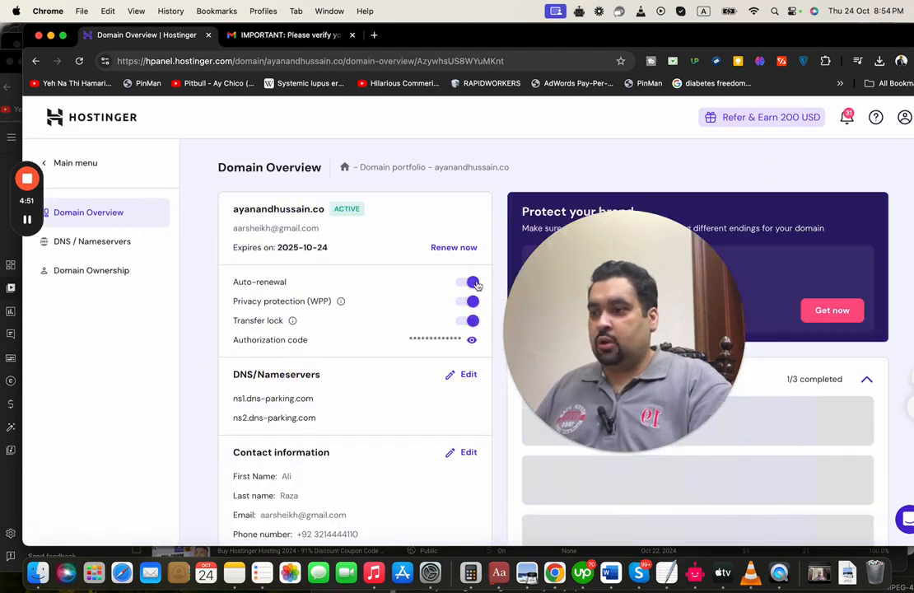
Return to the account home, then choose + Add Website from the websites list
drag(599, 229, 576, 272)
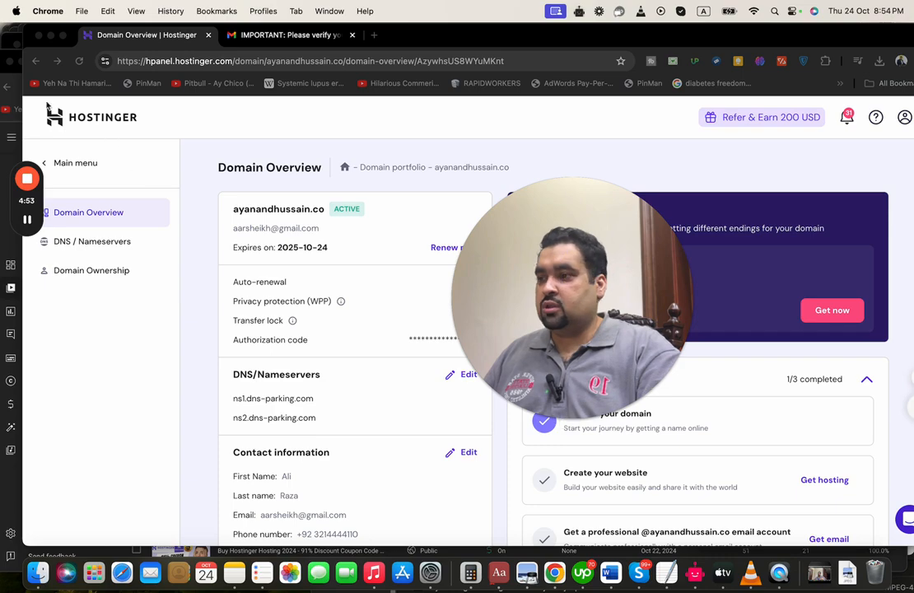
click(103, 163)
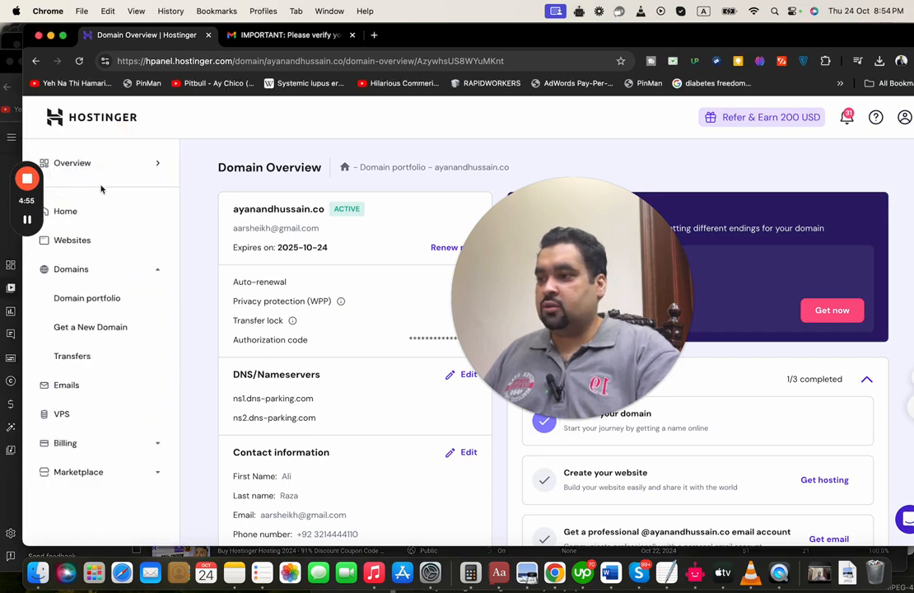
click(102, 211)
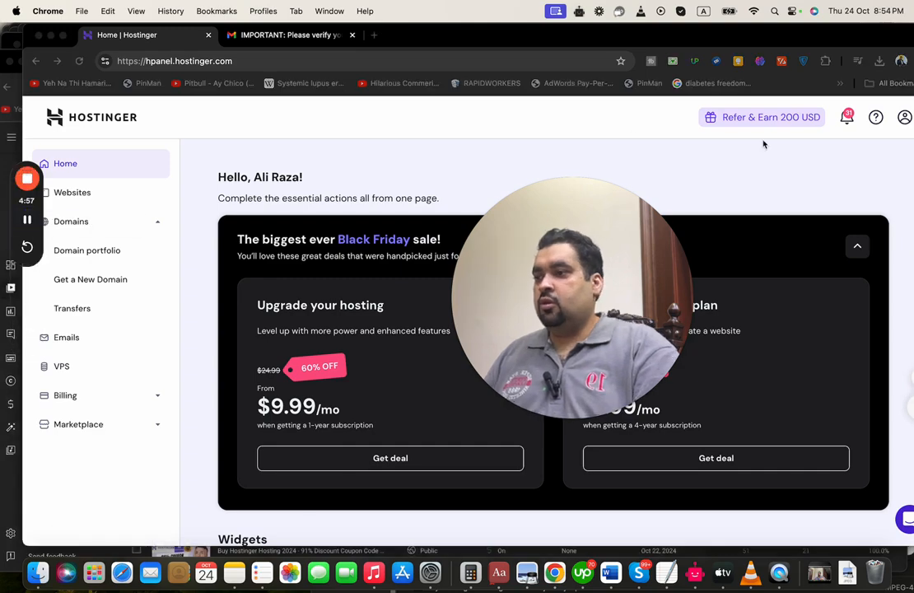
click(899, 239)
scroll(899, 238, down, 5)
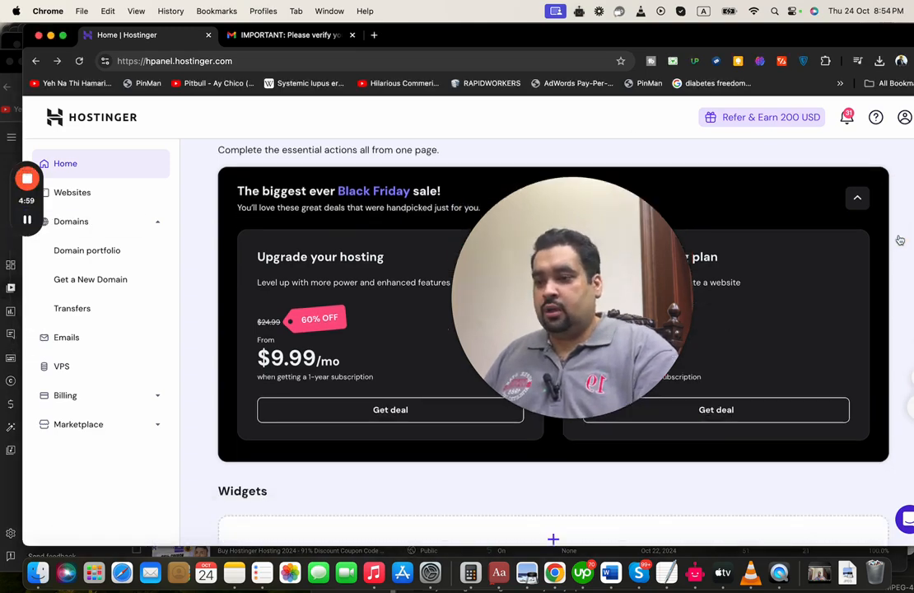
scroll(900, 240, down, 5)
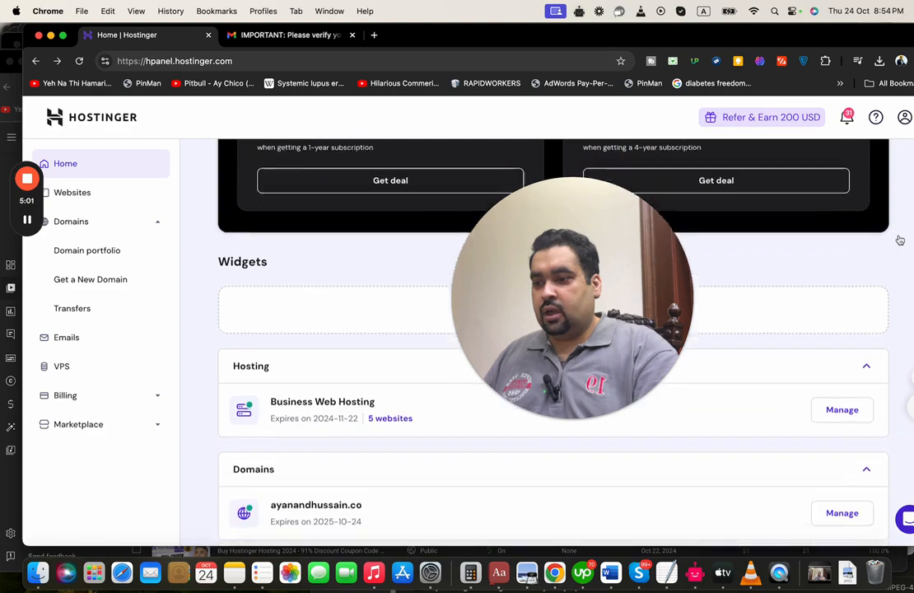
scroll(900, 240, up, 1)
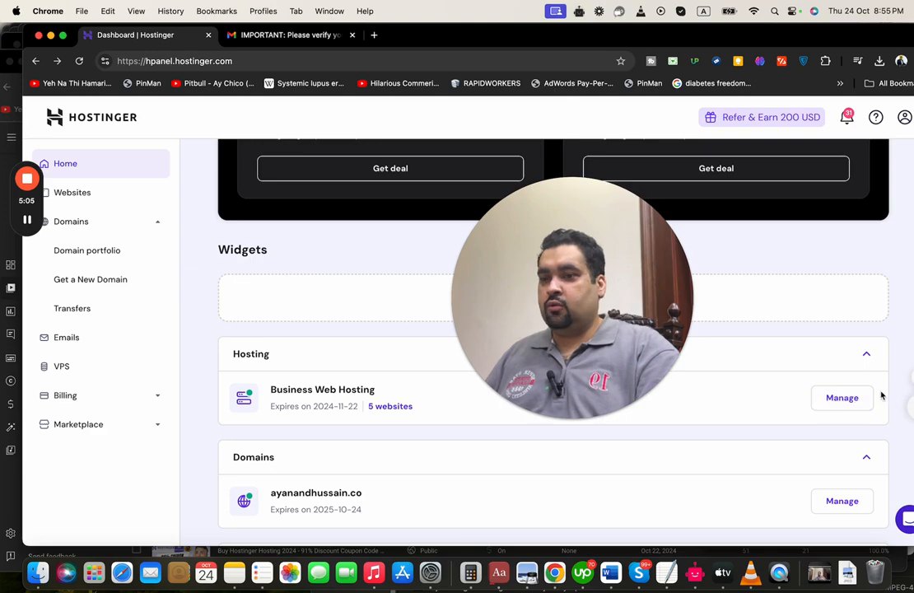
scroll(832, 405, up, 5)
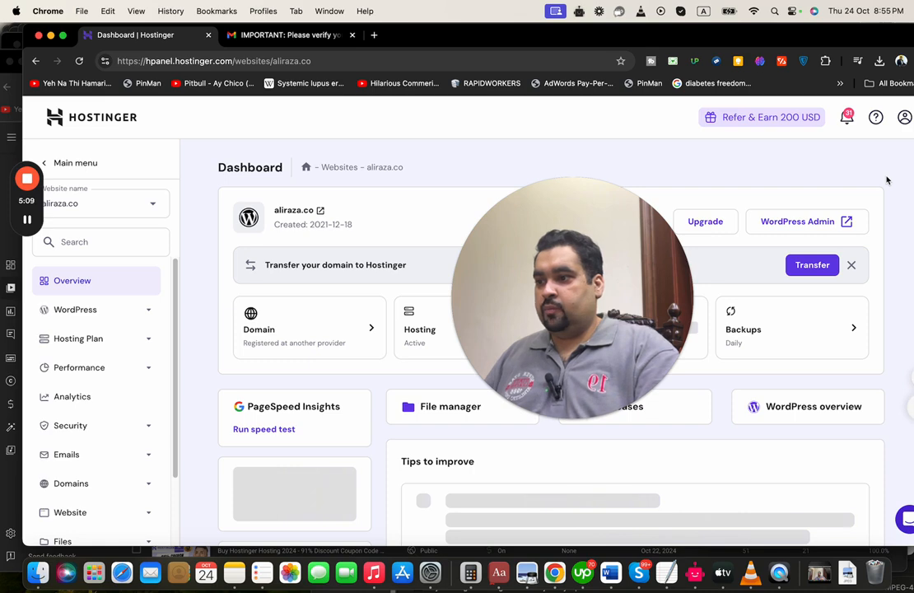
click(153, 213)
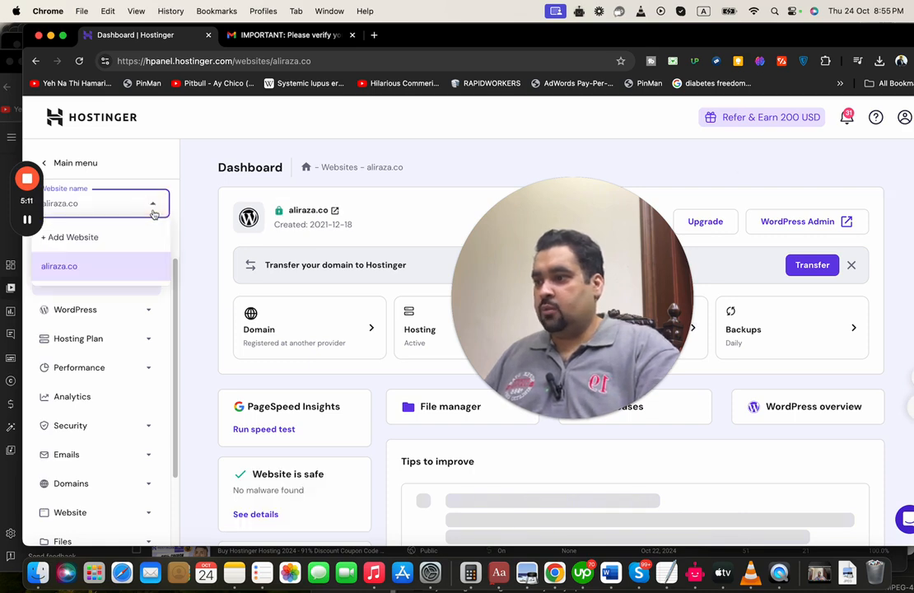
click(121, 237)
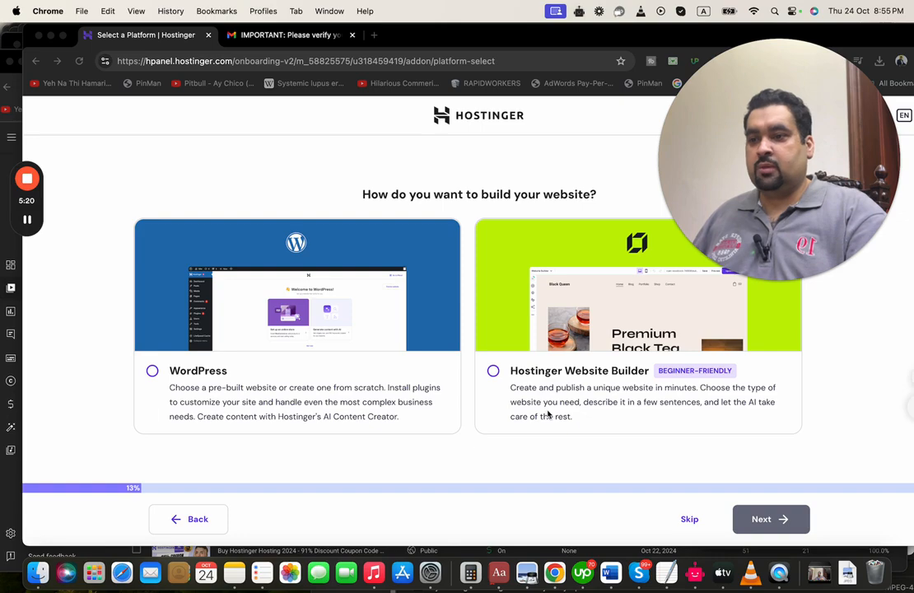
Choose WordPress as the platform and fill in the WordPress admin login details
click(152, 372)
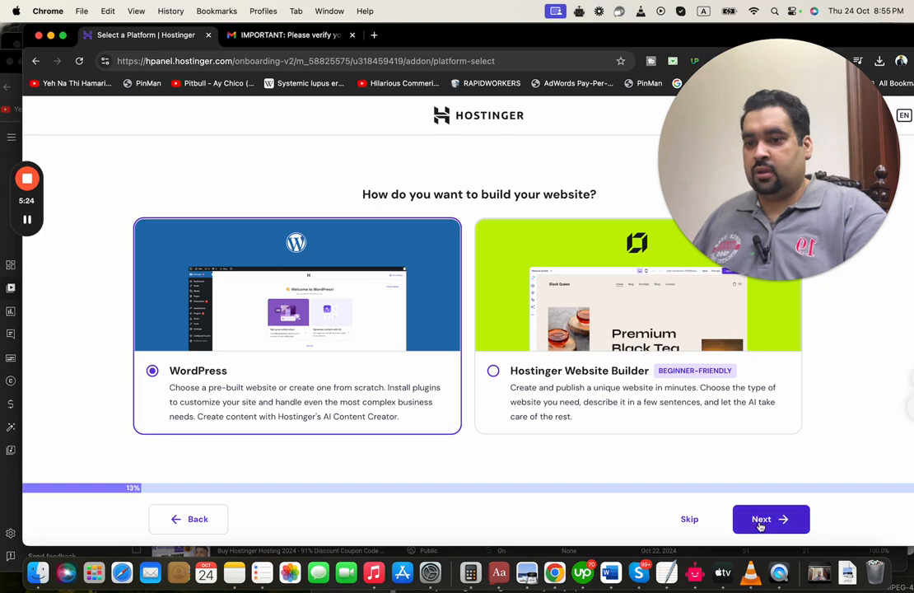
click(761, 520)
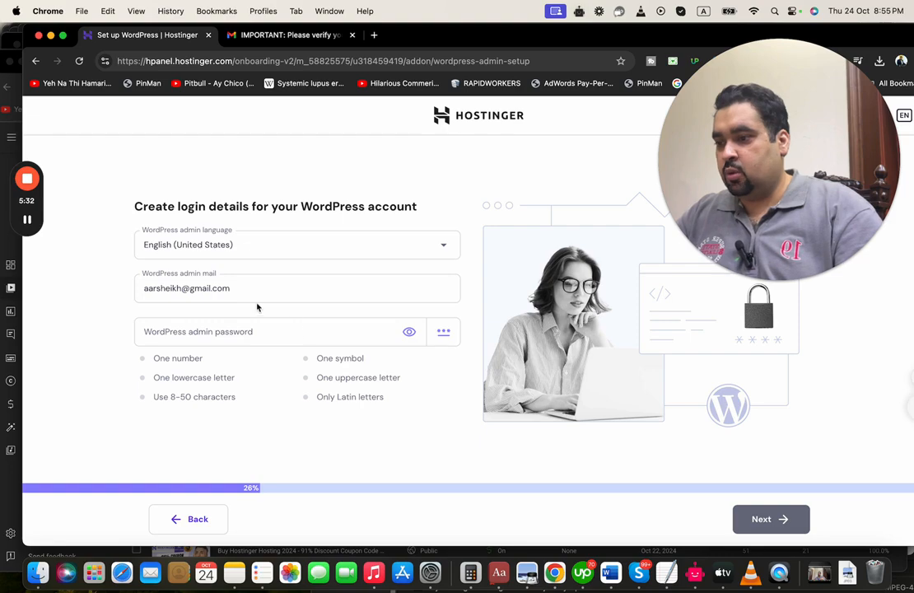
click(27, 220)
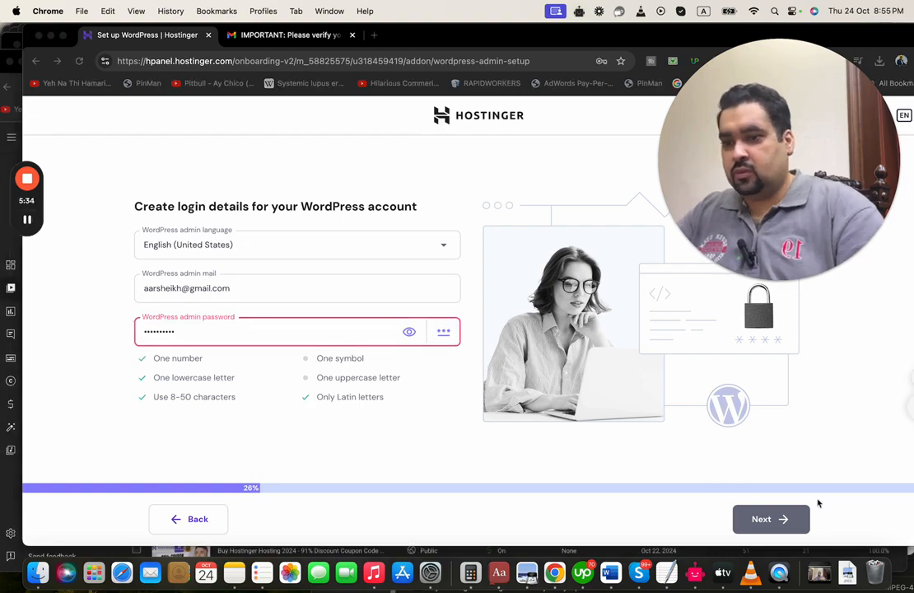
click(773, 522)
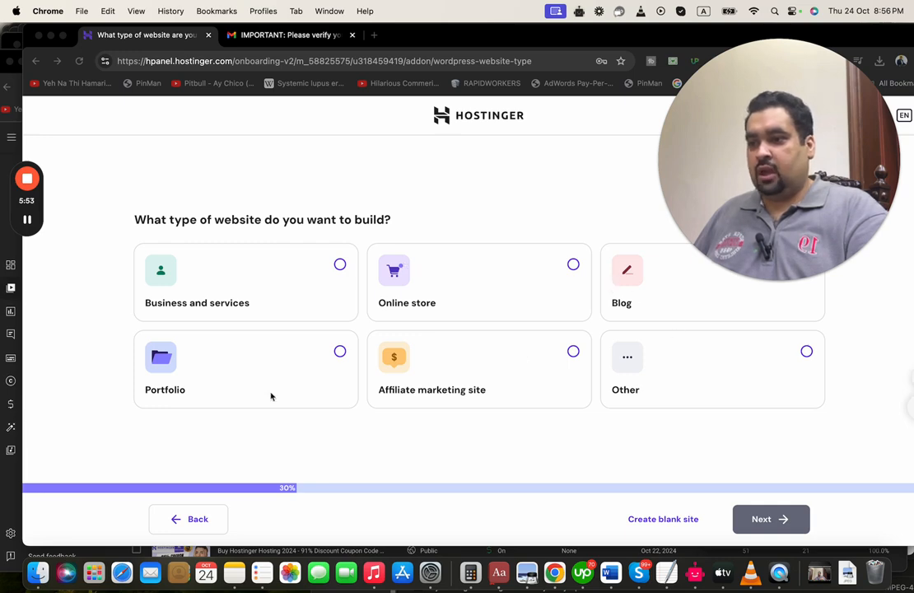
Set the website type to Online store and pick the Beauty Pronounced theme
click(574, 265)
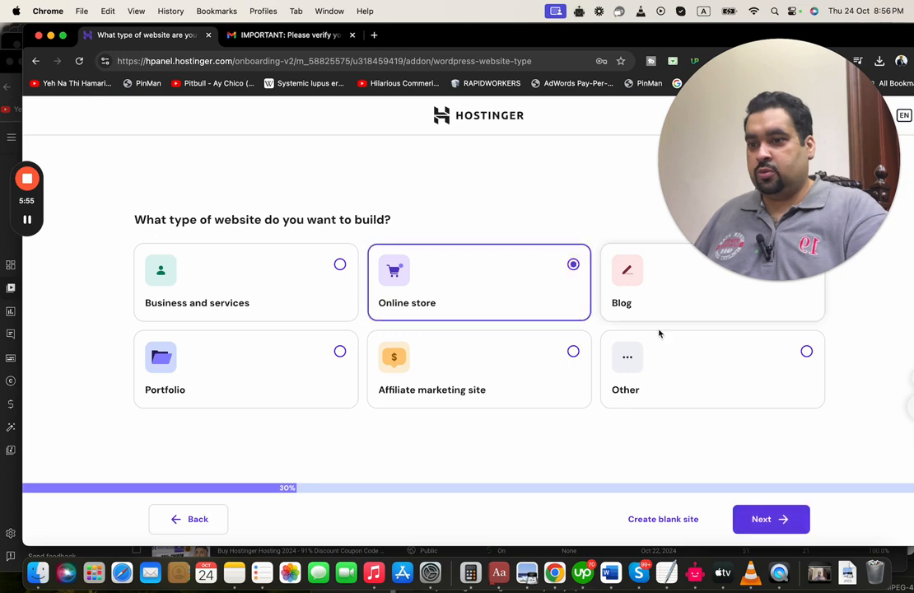
click(769, 519)
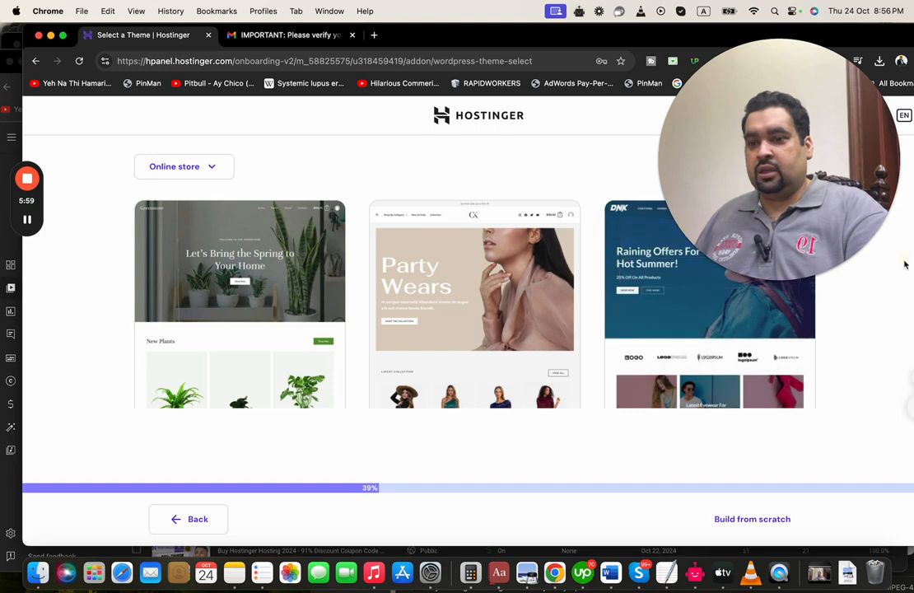
drag(852, 165, 673, 177)
drag(824, 220, 817, 278)
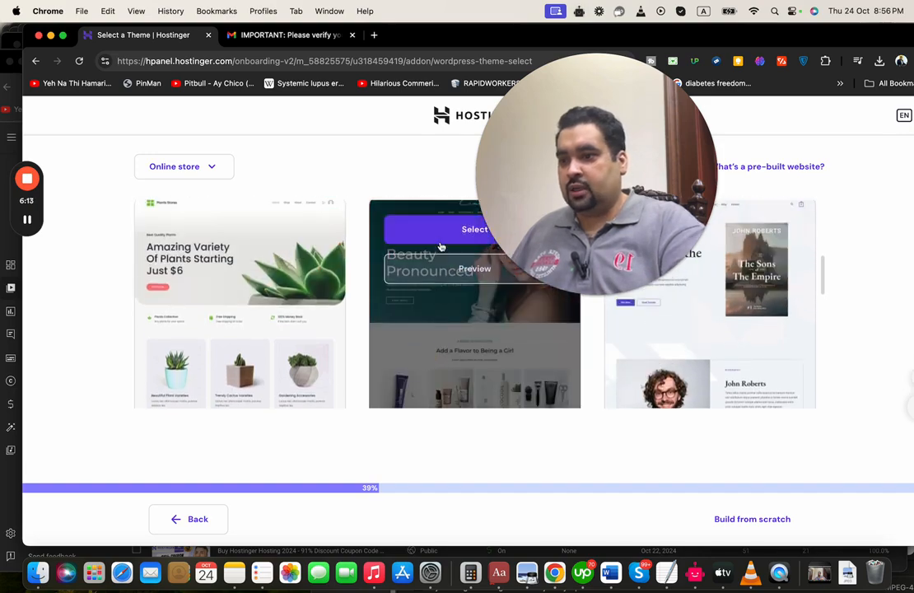
click(440, 234)
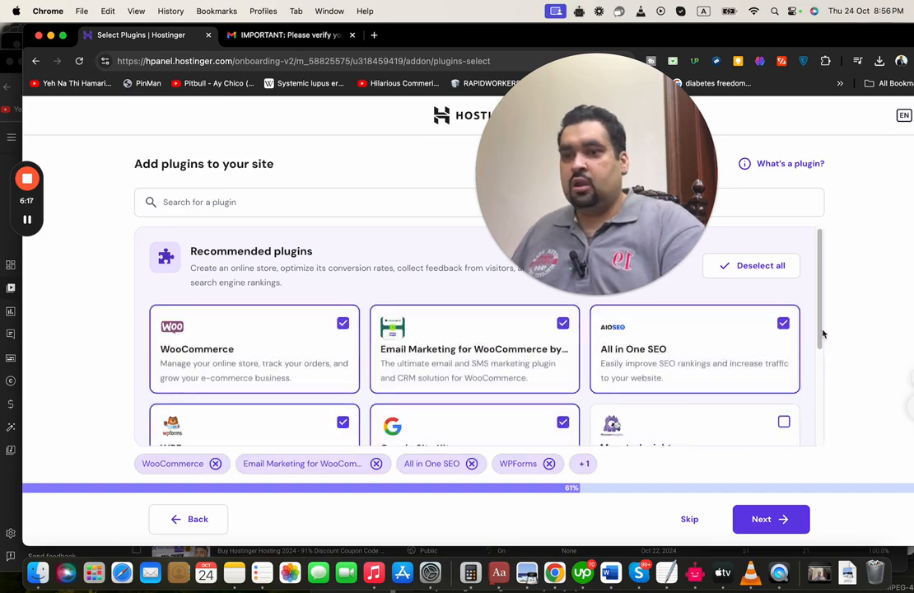
Keep the recommended store plugins and choose the owned domain ayanandhussain.co for the site
mouse_move(817, 305)
mouse_down()
mouse_move(824, 403)
mouse_move(823, 302)
mouse_move(821, 318)
mouse_up()
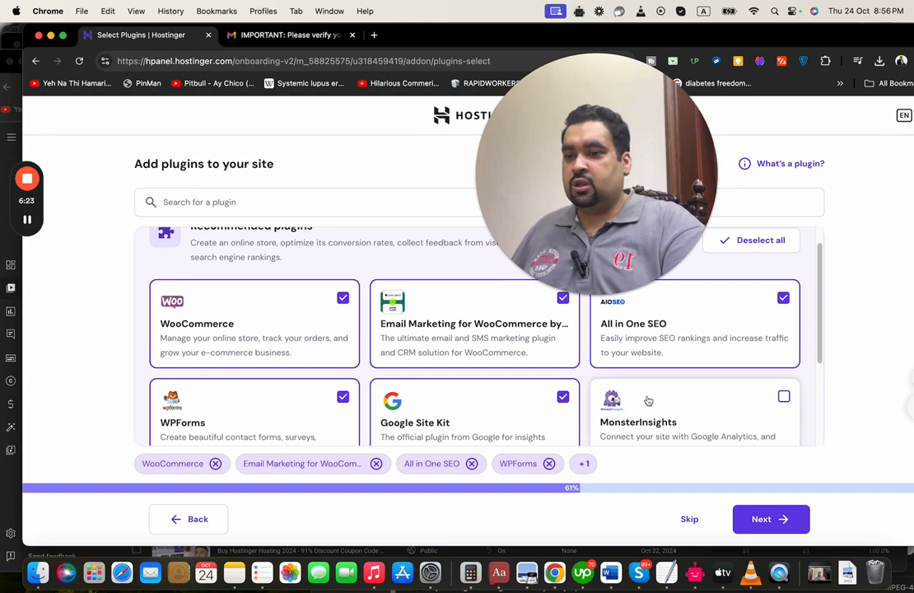
drag(509, 245, 674, 221)
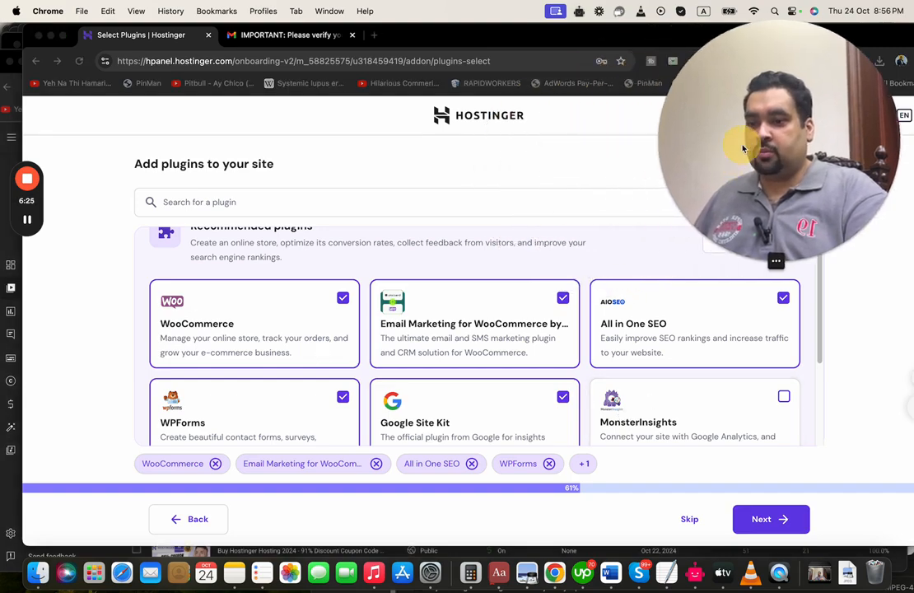
click(775, 519)
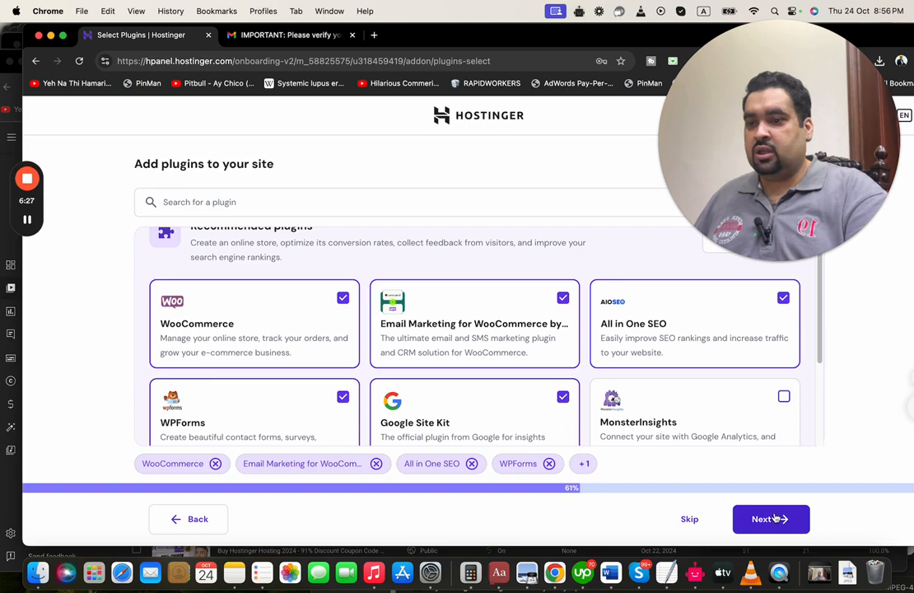
click(771, 519)
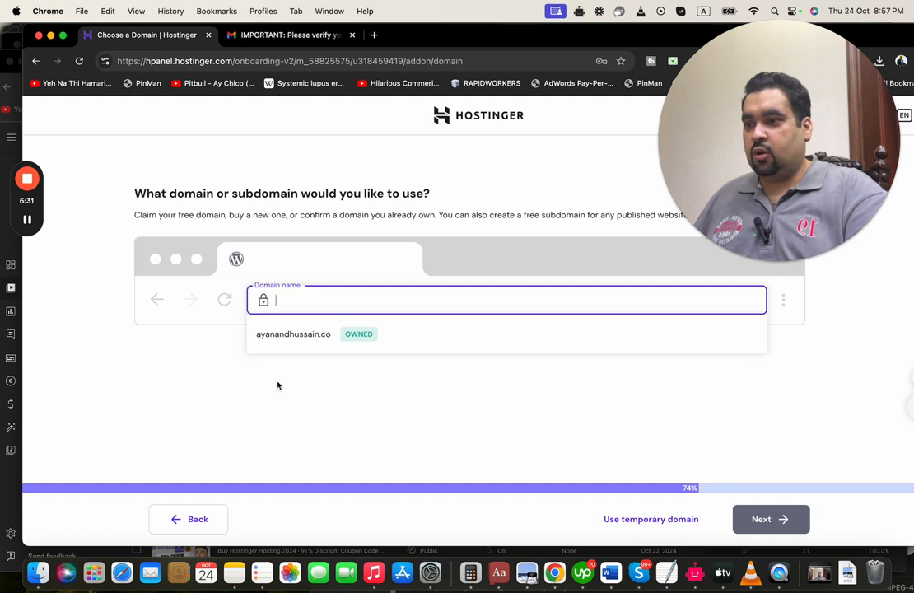
click(291, 338)
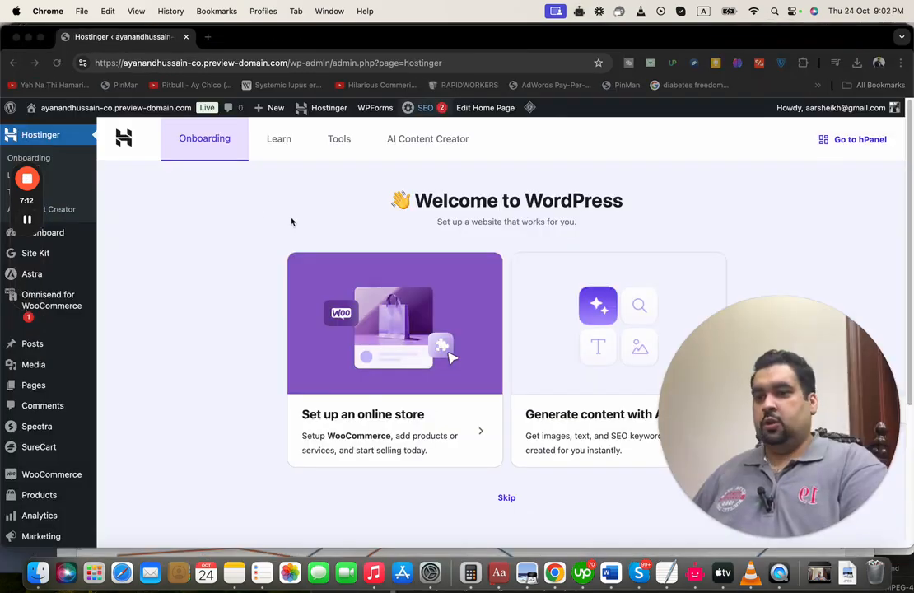
Choose the 'Set up an online store' option on the Hostinger welcome page
click(792, 195)
scroll(794, 198, down, 3)
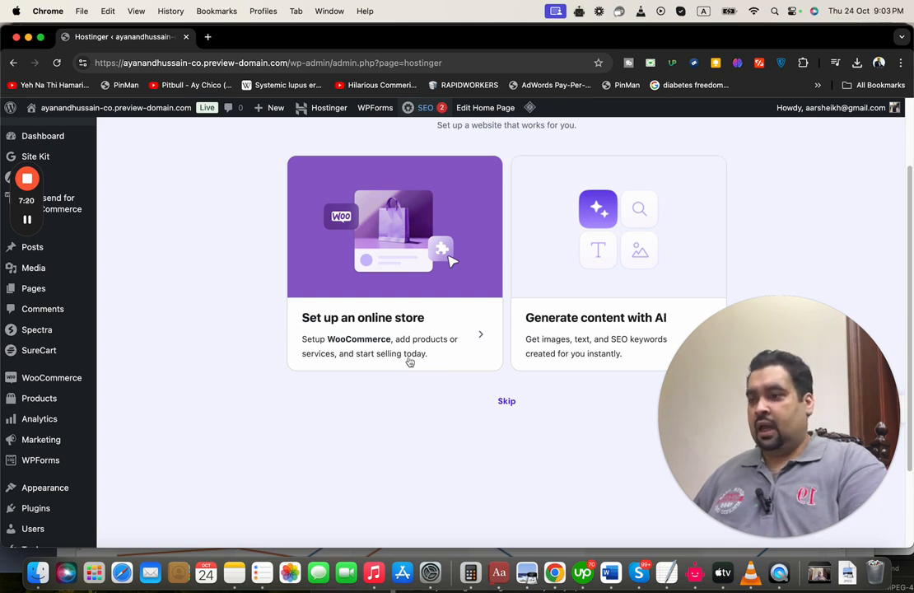
click(363, 321)
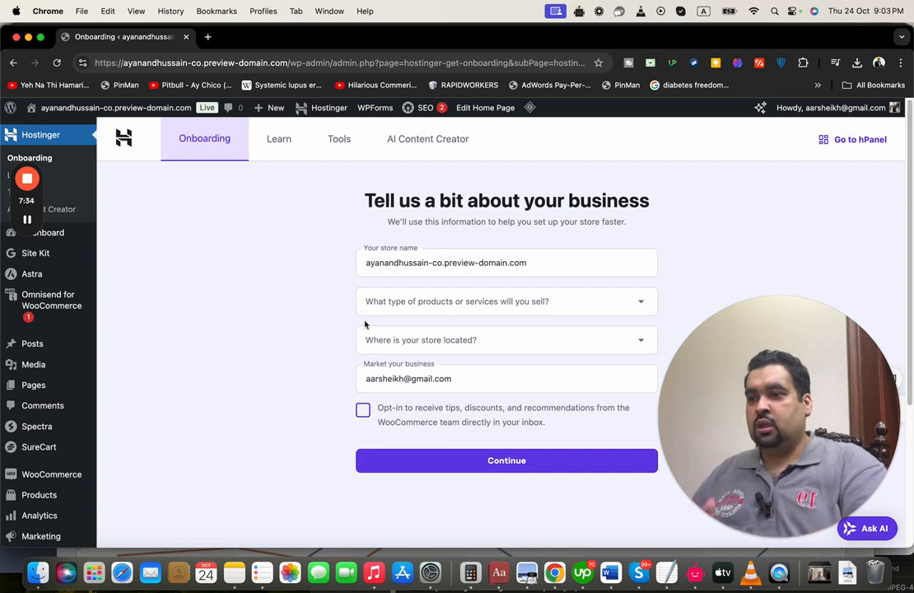
Submit business details: sells Clothing and accessories, located in United States (US) - Arizona
click(525, 306)
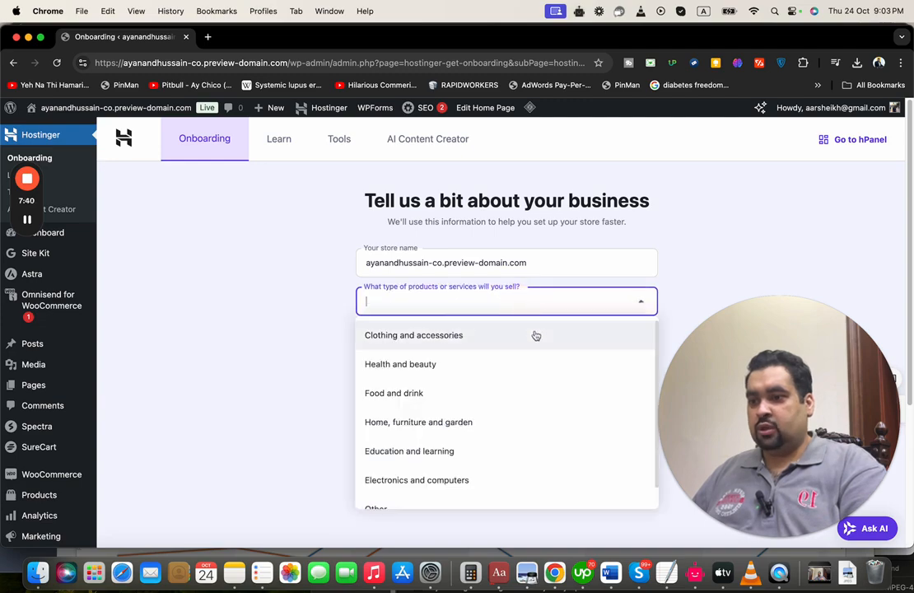
click(535, 334)
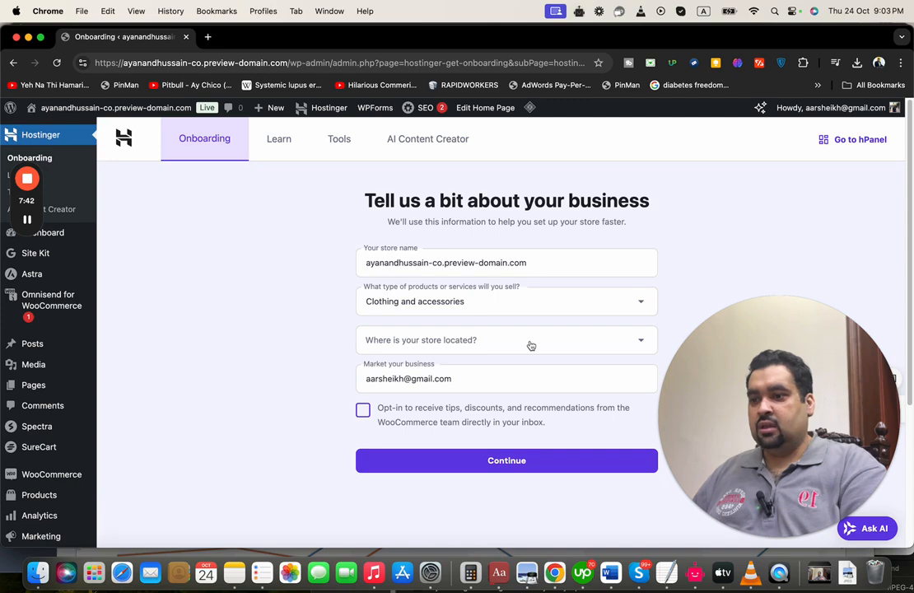
click(531, 344)
drag(778, 367, 787, 201)
click(545, 348)
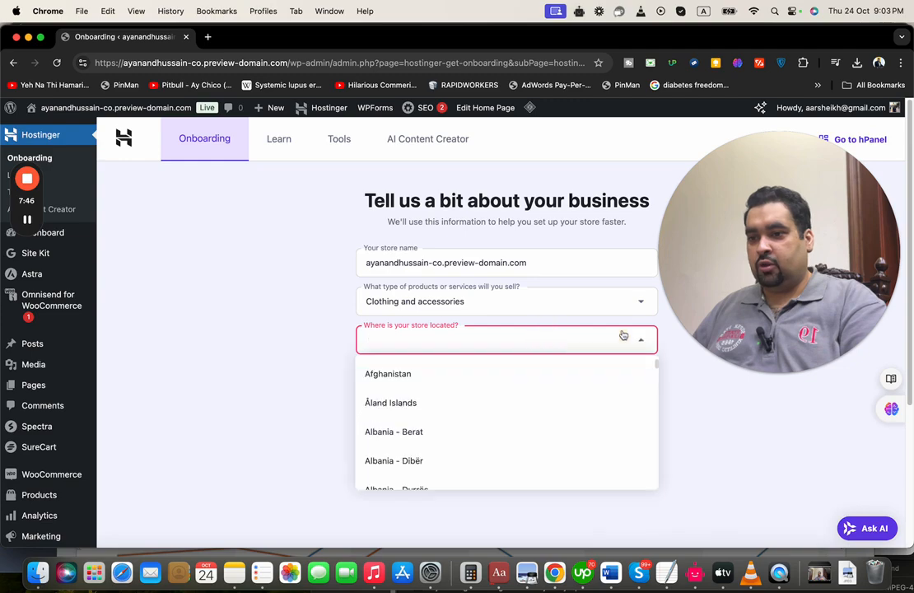
click(658, 410)
drag(657, 410, 673, 267)
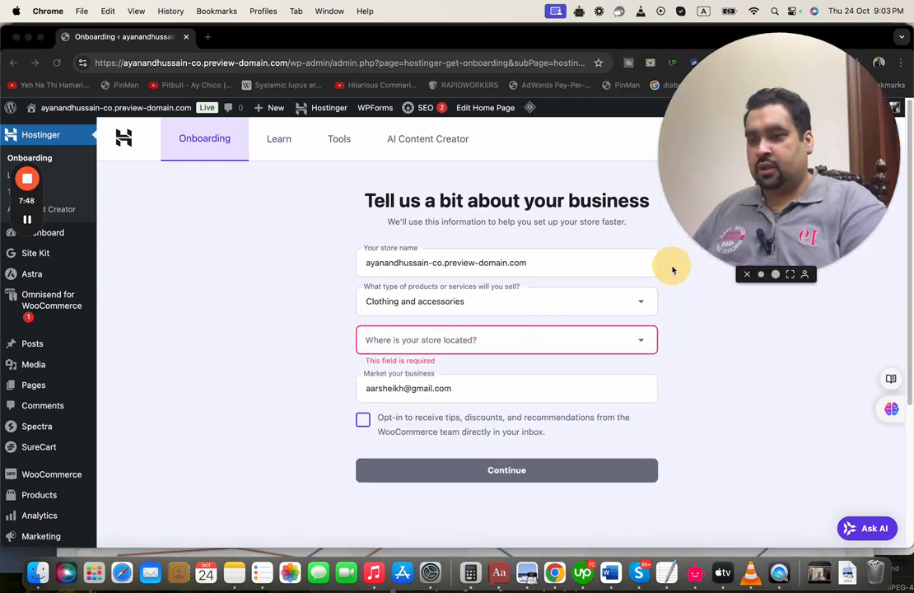
click(606, 347)
text(uni)
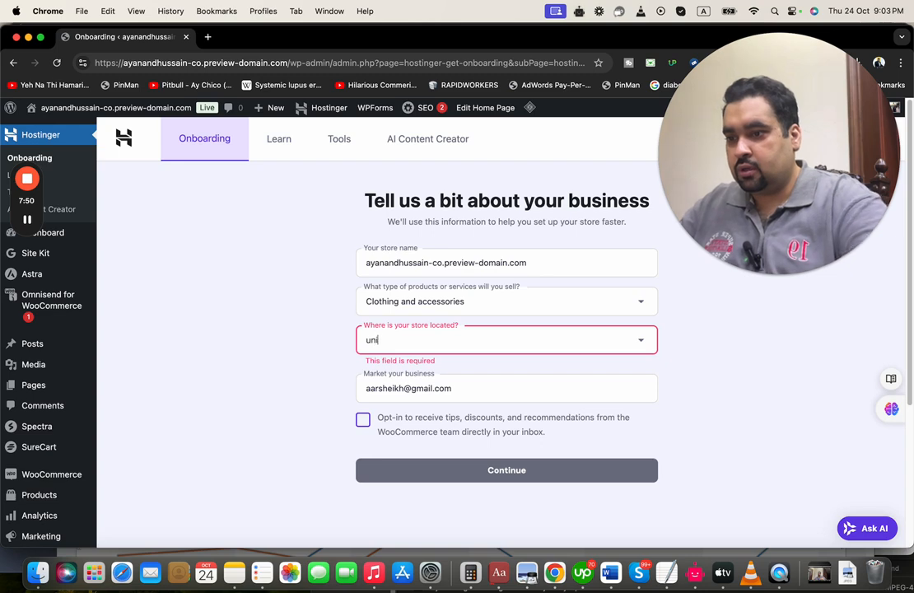
click(641, 341)
drag(657, 366, 671, 380)
click(564, 422)
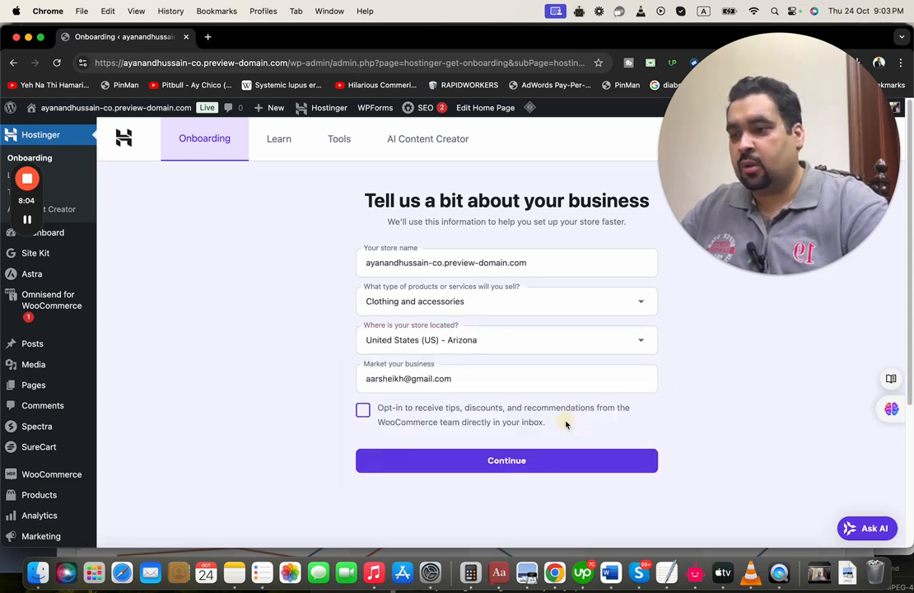
click(488, 462)
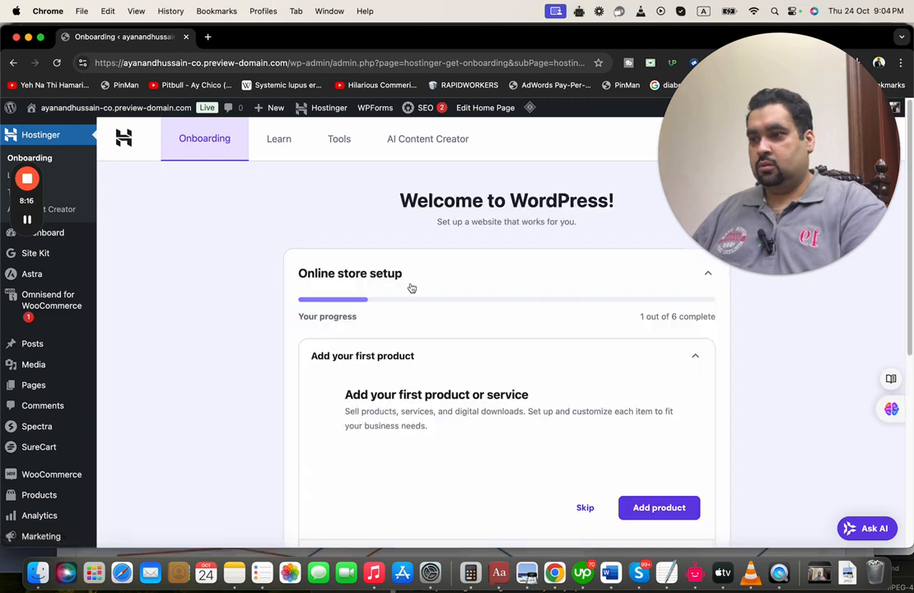
Open Add product from the 'Add your first product' checklist item
scroll(488, 299, down, 2)
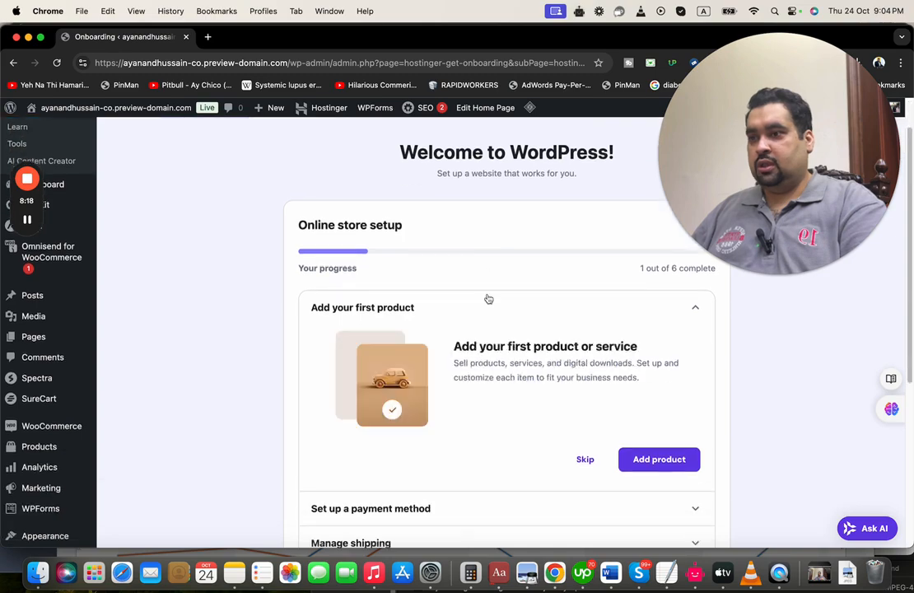
scroll(489, 299, down, 2)
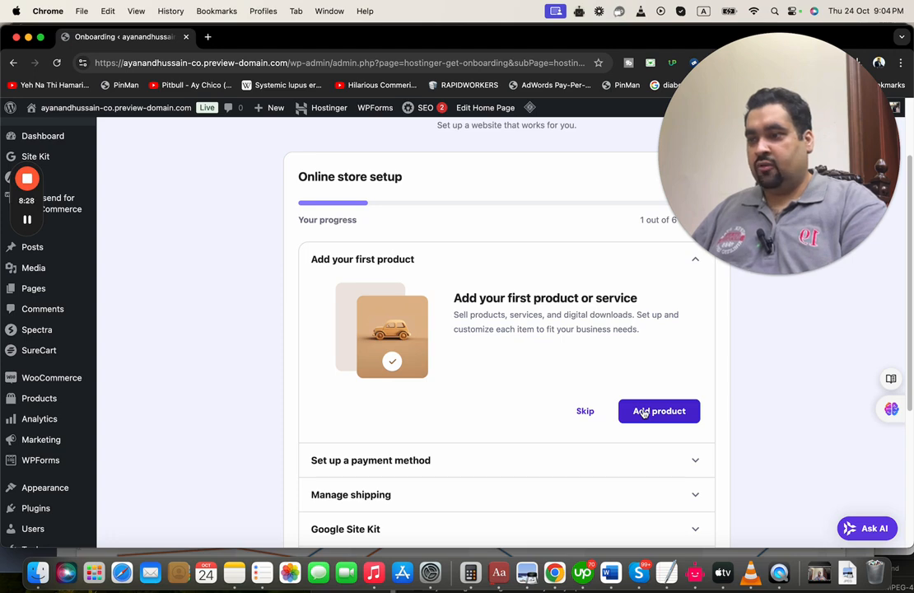
click(643, 413)
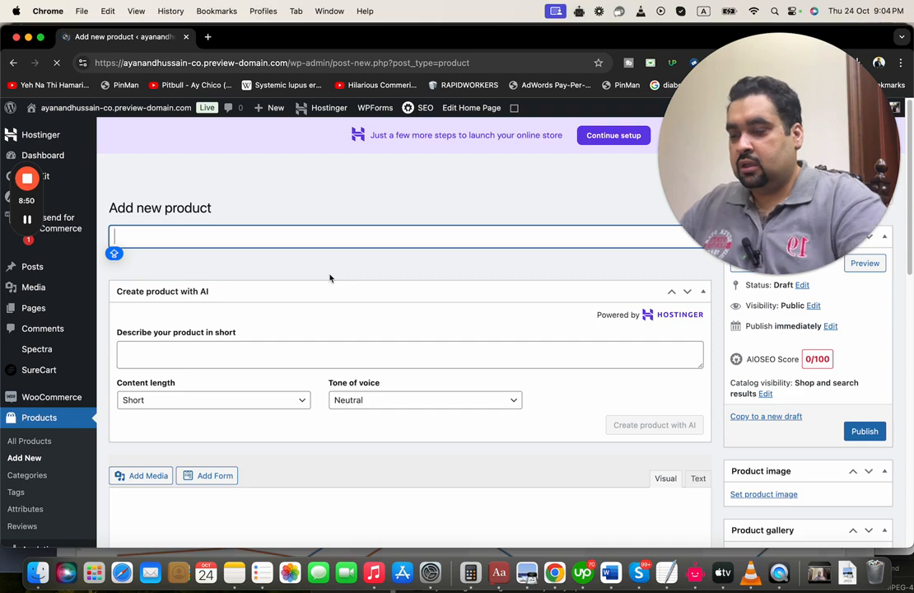
Type 'Skin Glowing Produc' into the new product's title field
text(Skin Glo)
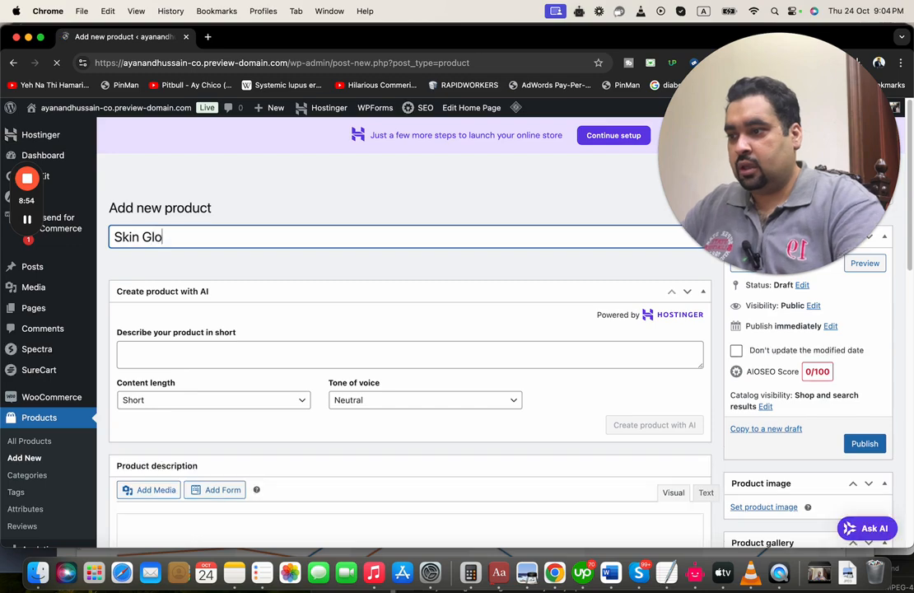
text(wing Product.)
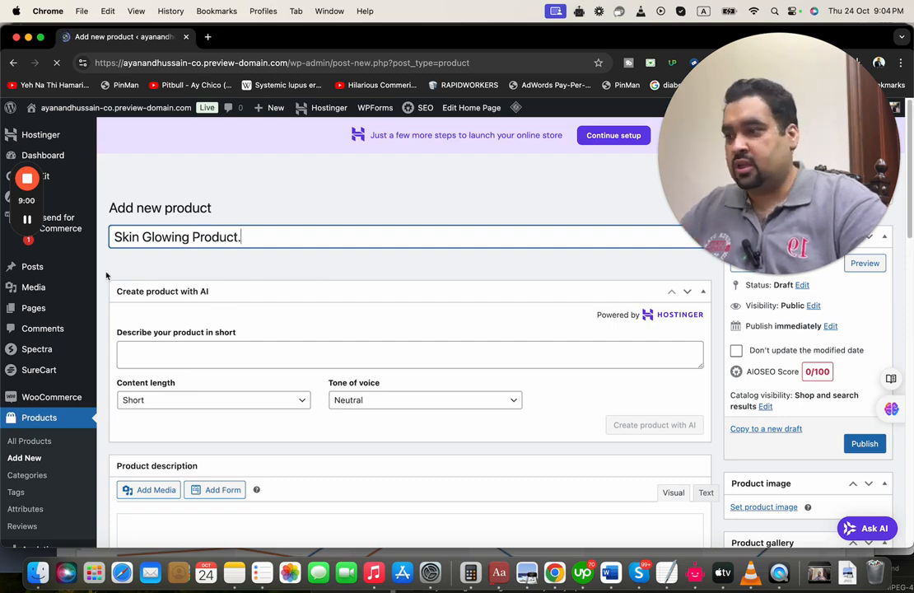
Upload skin glowing.webp and set it as the product image
click(27, 219)
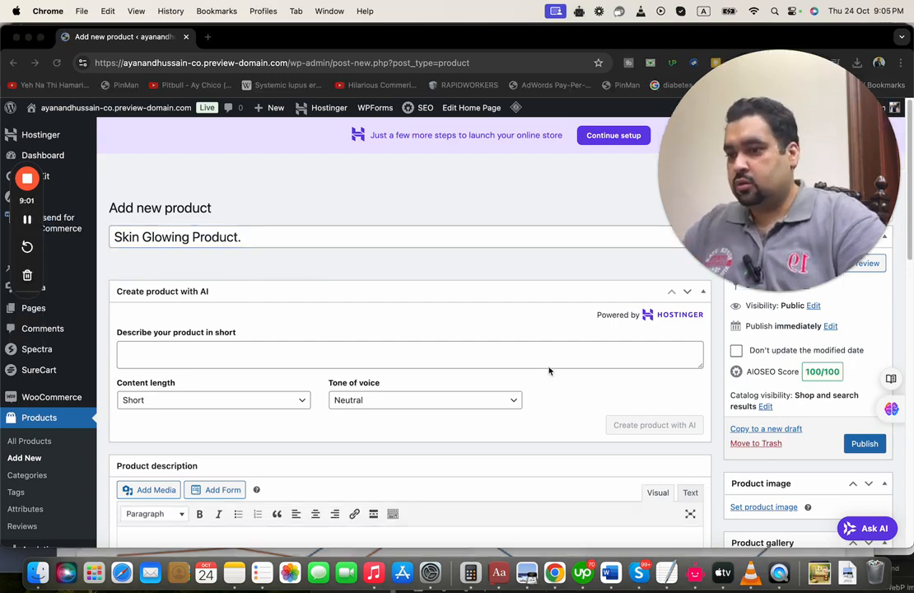
drag(910, 228, 910, 262)
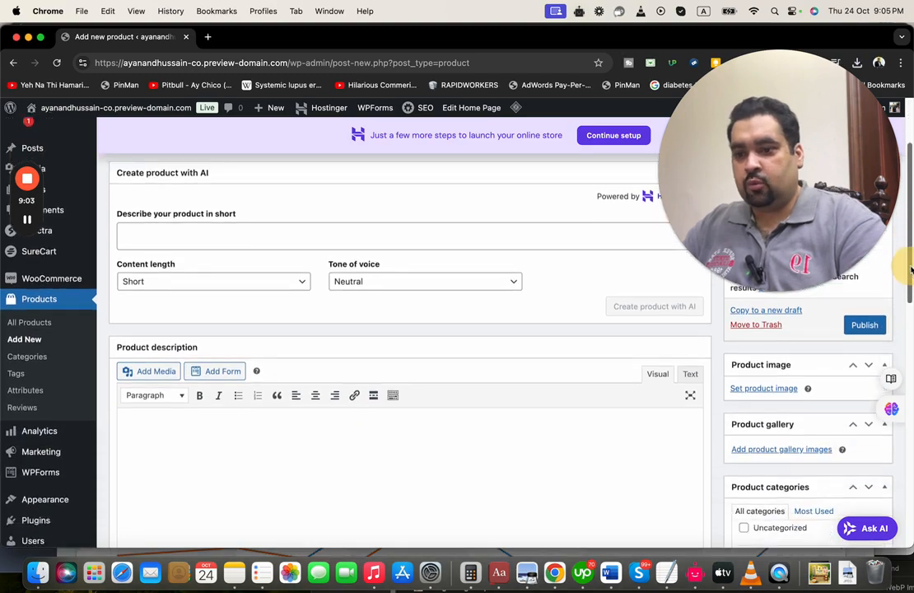
click(778, 390)
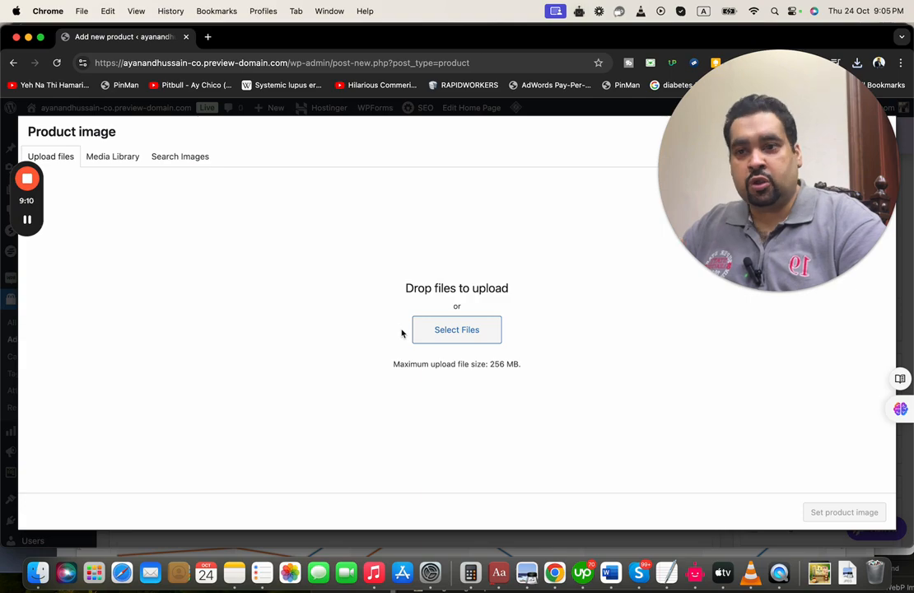
click(454, 327)
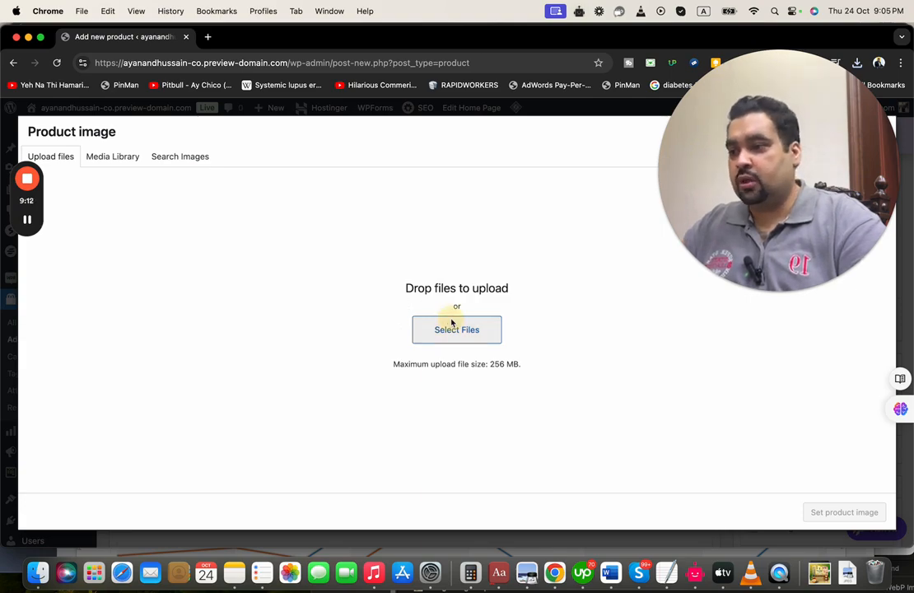
click(354, 216)
double_click(351, 218)
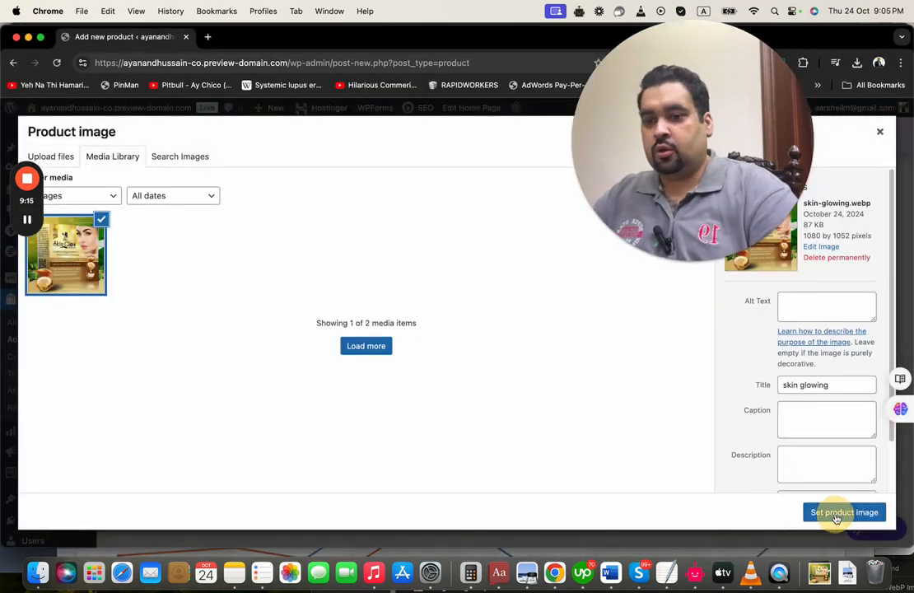
click(839, 513)
drag(909, 258, 900, 297)
Write 'Skin Glowing Product TEST BLAH BLAH BLAH' as the description's first line
click(369, 306)
text(S)
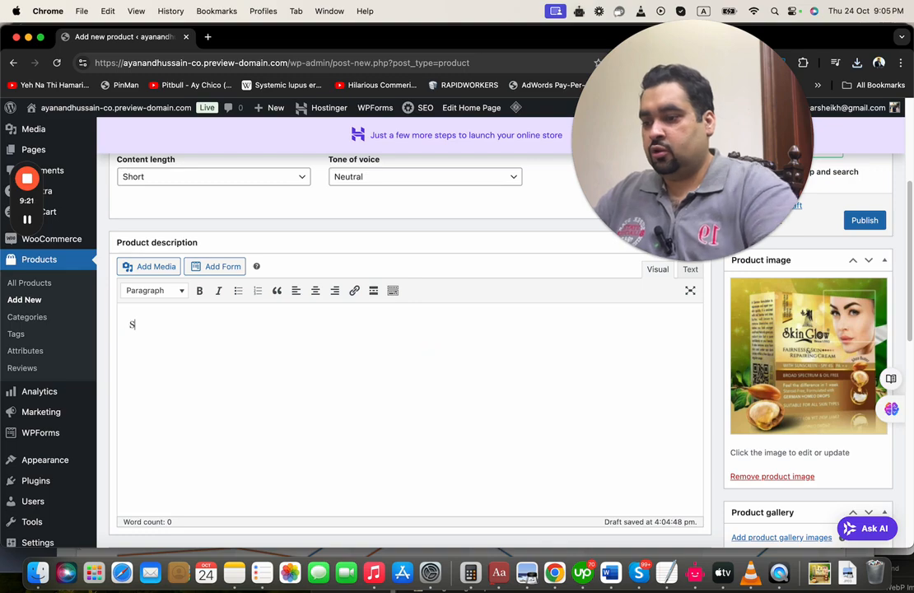
text(kin Glowing Pro)
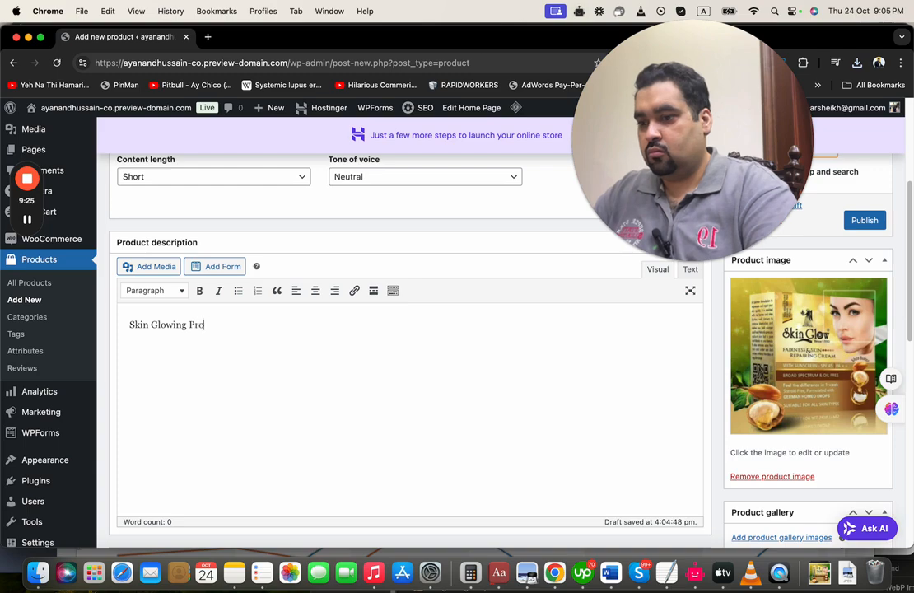
text(duct TEST)
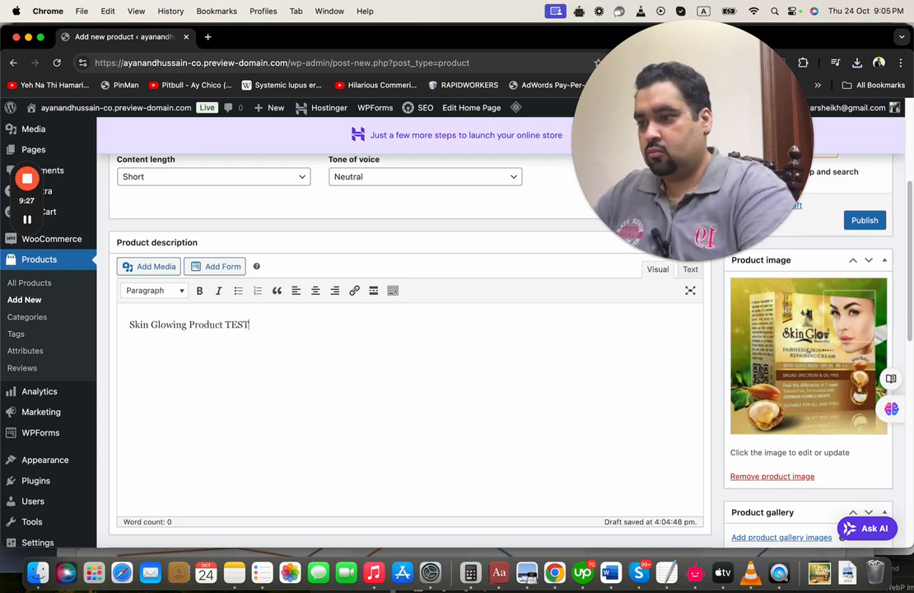
text( BLACH)
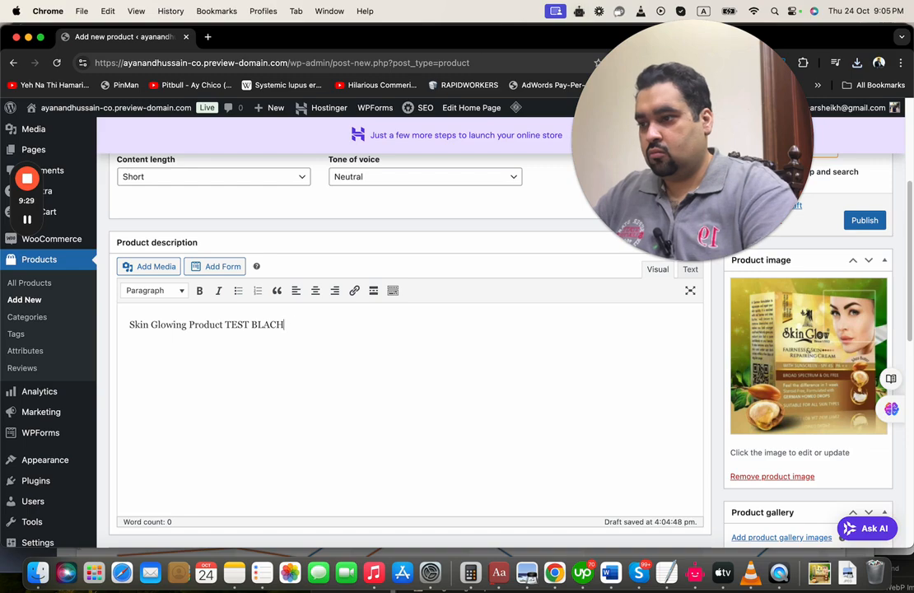
text(H B)
key(BackSpace)
text(H BLACH)
key(BackSpace)
key(BackSpace)
text(H)
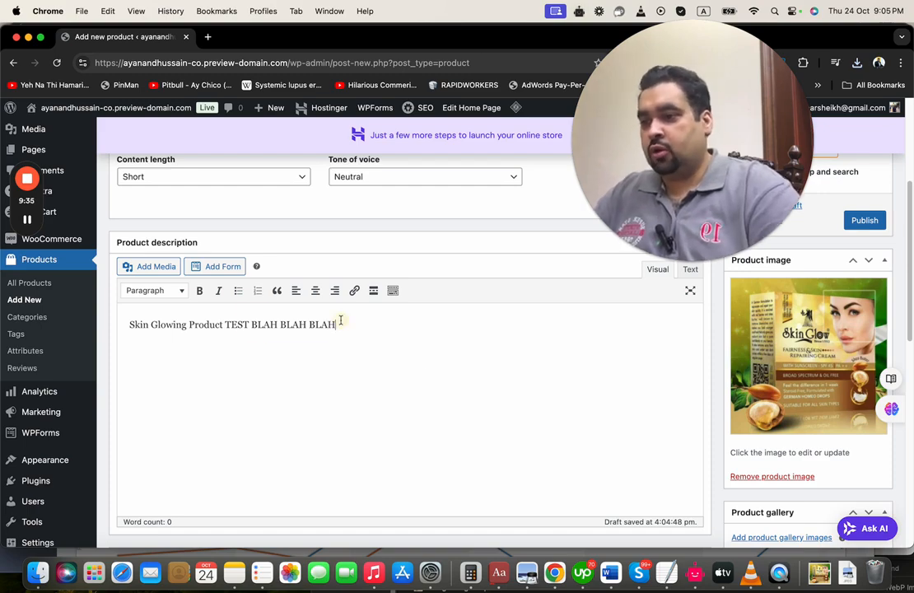
Copy that line and paste it until the description has four identical lines
key(super+a)
key(super+c)
click(383, 342)
key(shift+Return)
key(super+v)
key(Return)
key(super+v)
key(shift+Return)
key(super+v)
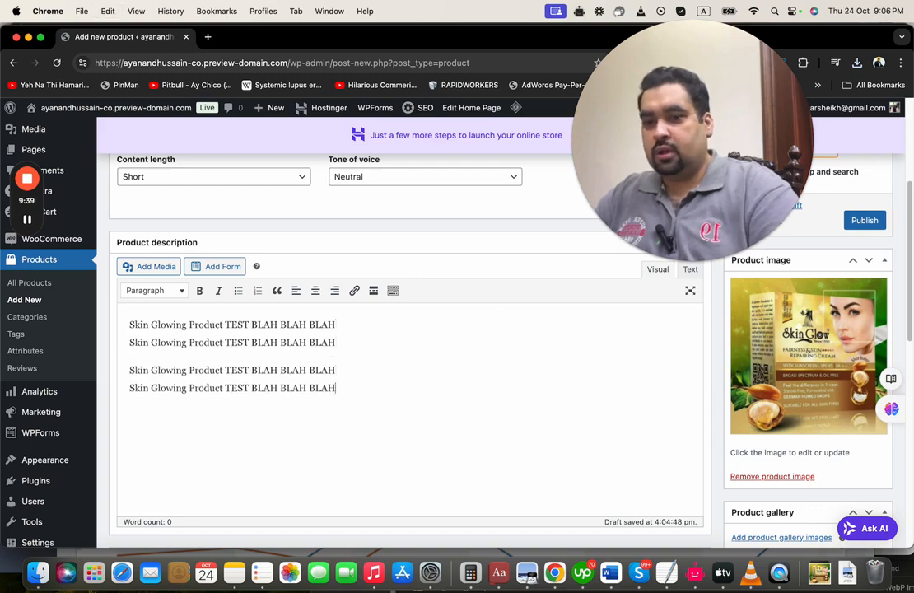
scroll(910, 311, down, 4)
drag(911, 311, 911, 378)
Set regular price 40 and sale price 30, then review the other Product data tabs
click(427, 238)
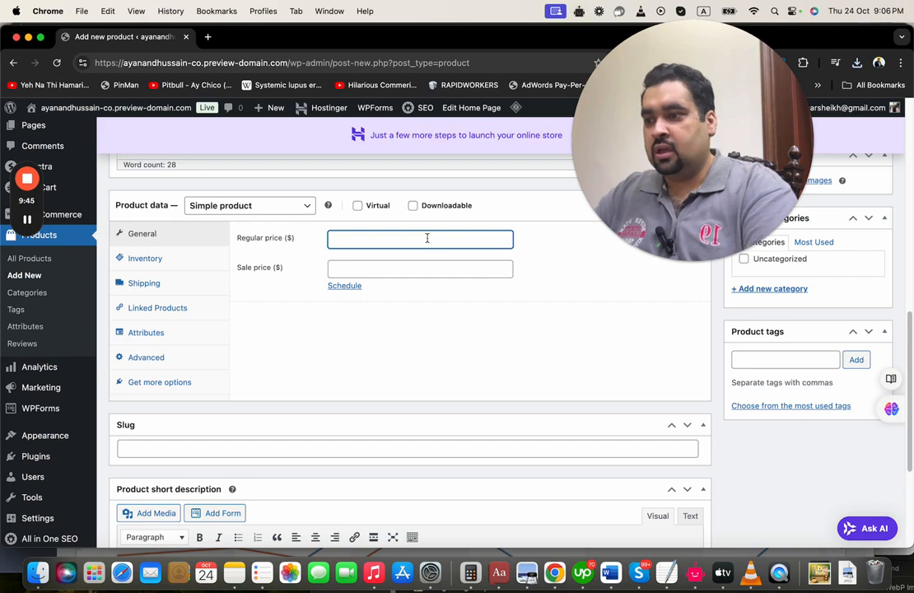
key(Tab)
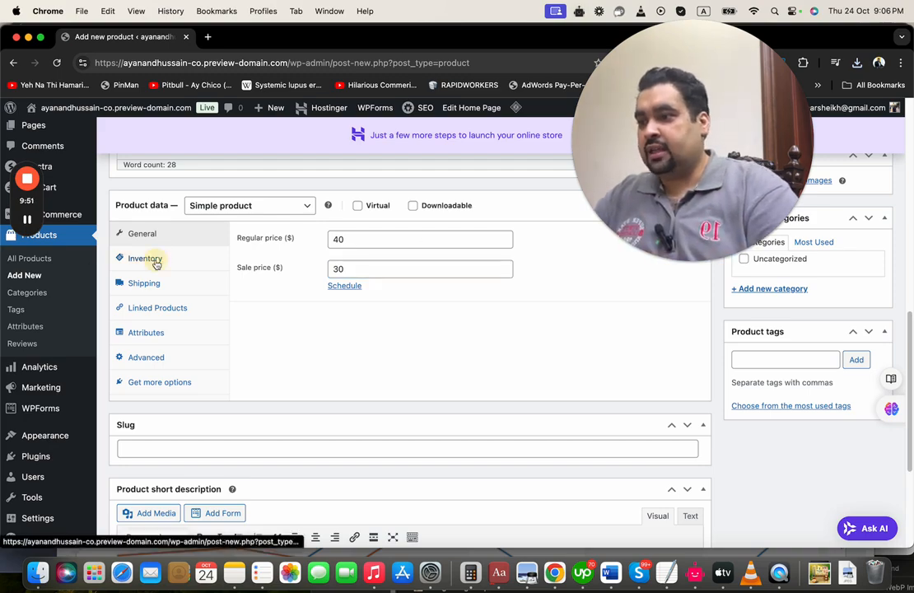
click(154, 260)
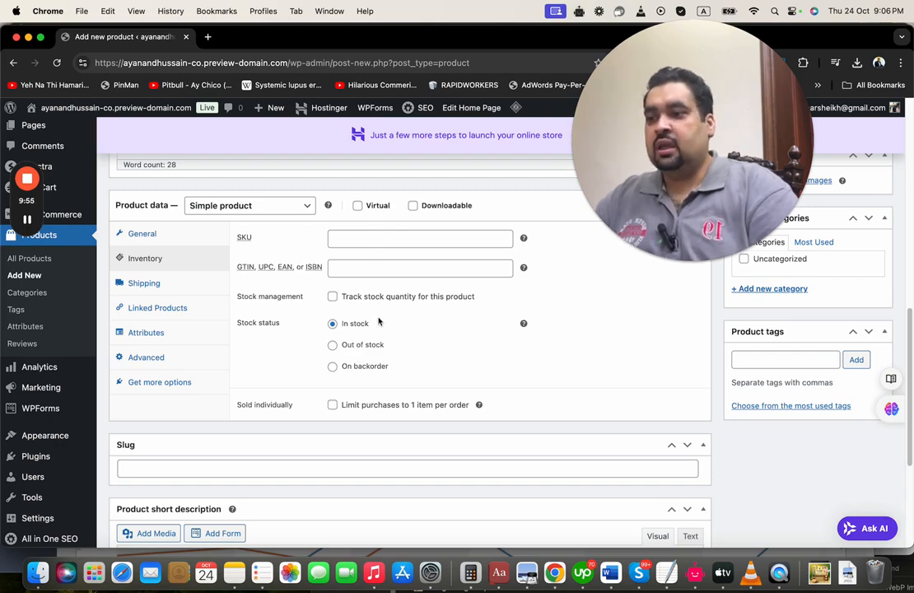
click(181, 282)
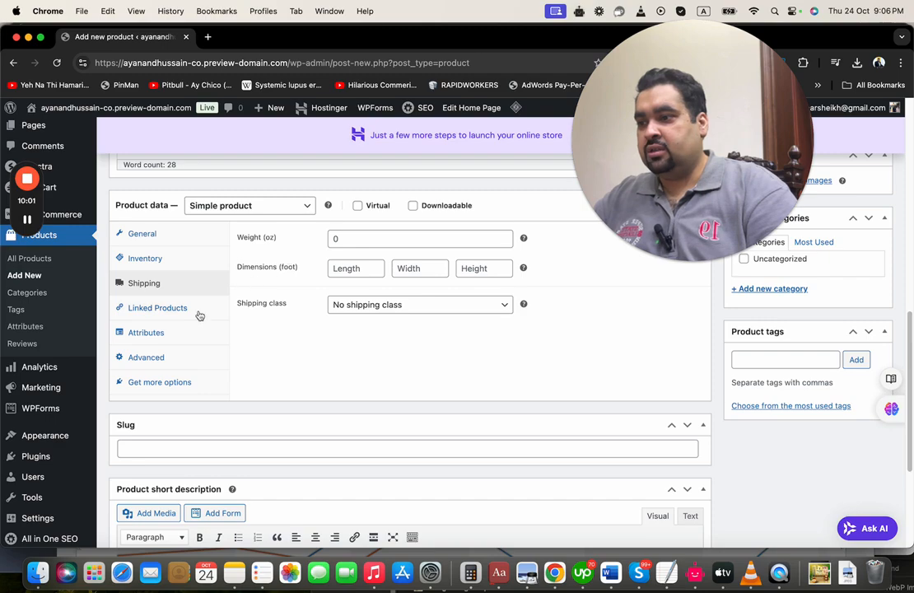
click(198, 312)
click(180, 335)
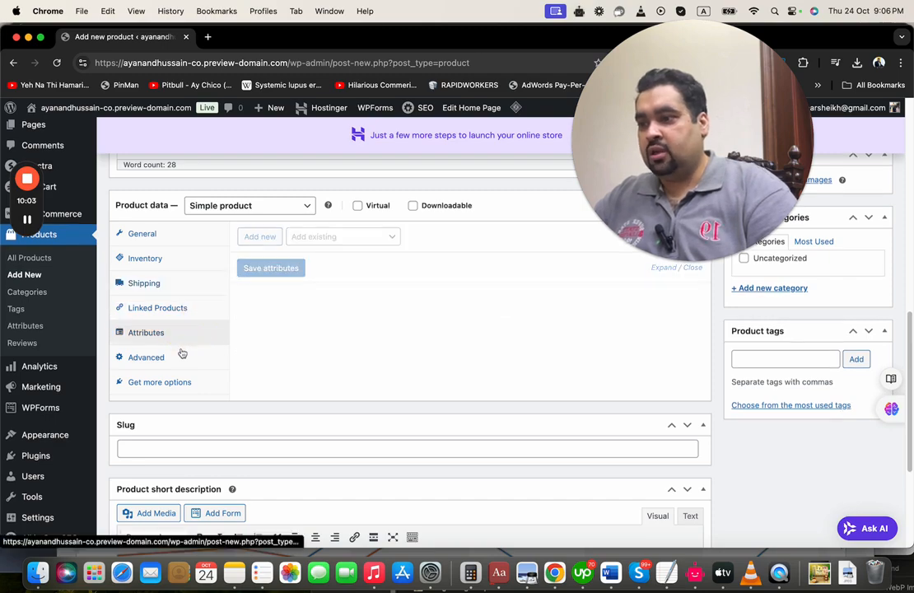
click(181, 363)
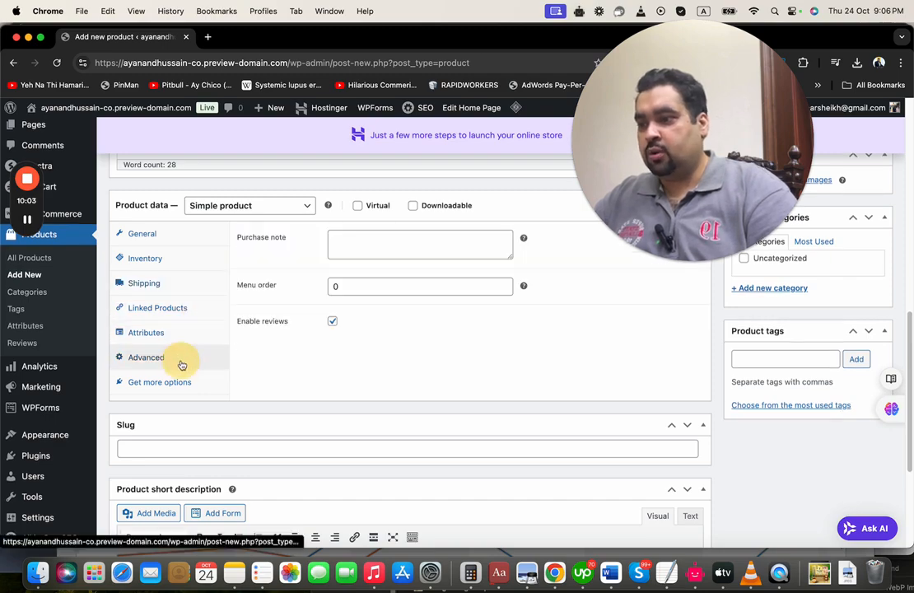
click(167, 238)
Copy the first description line into the Product short description
scroll(909, 349, up, 5)
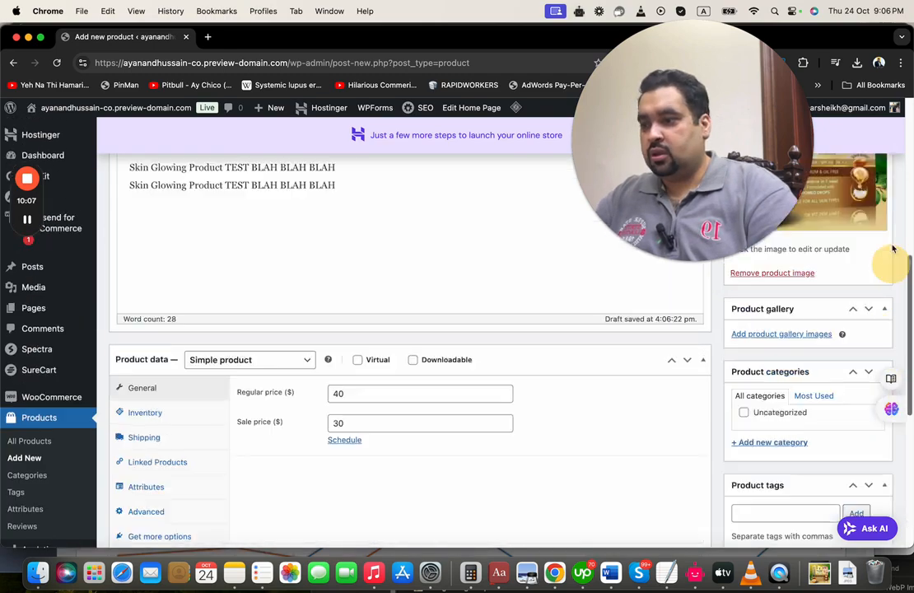
key(super+a)
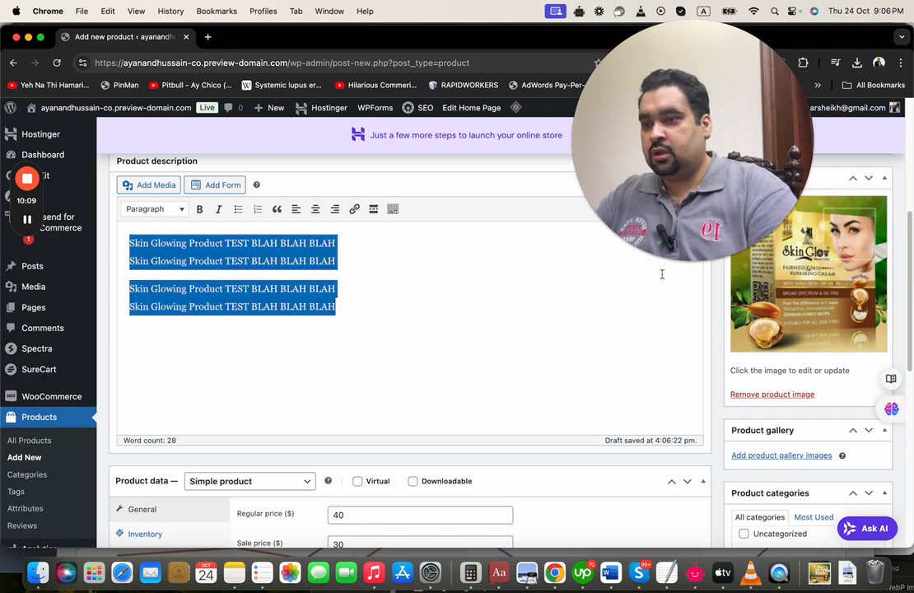
drag(347, 249, 129, 244)
key(super+c)
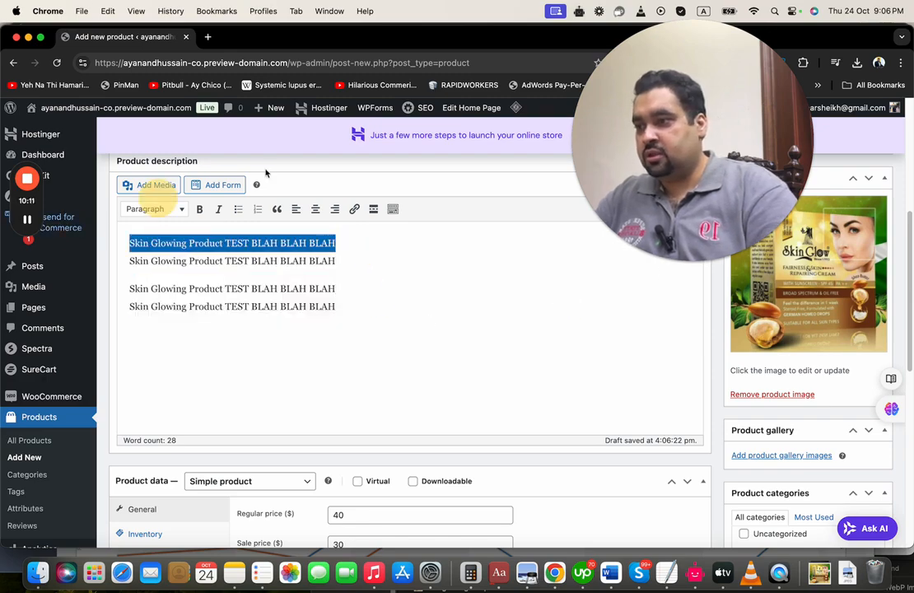
scroll(912, 251, down, 6)
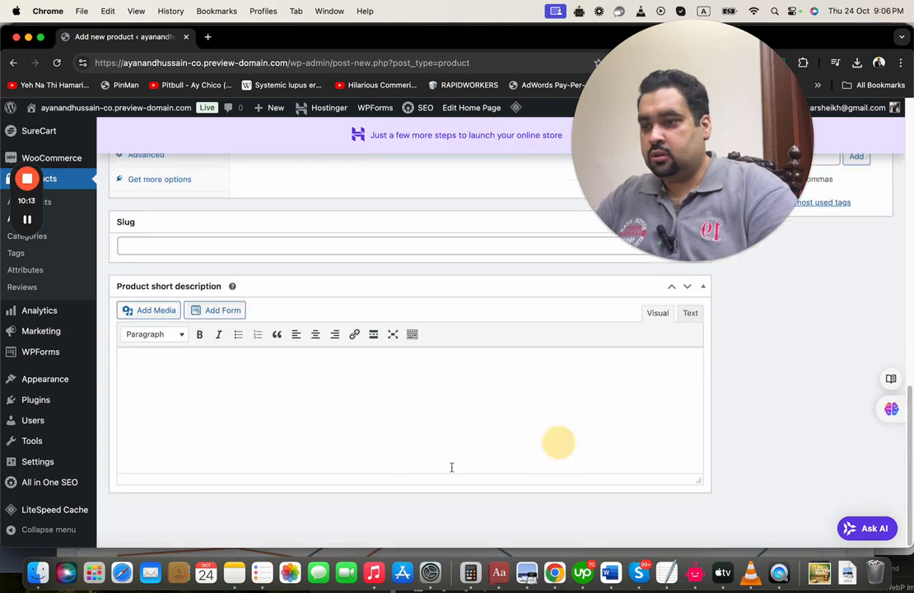
click(400, 428)
key(super+v)
Publish the Skin Glowing Product
scroll(400, 428, up, 8)
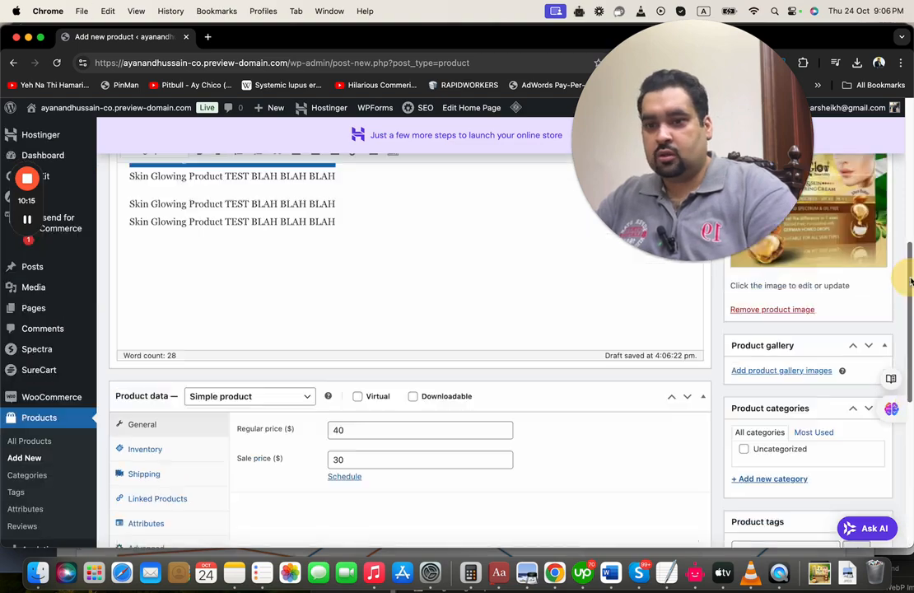
scroll(445, 329, up, 1)
click(862, 393)
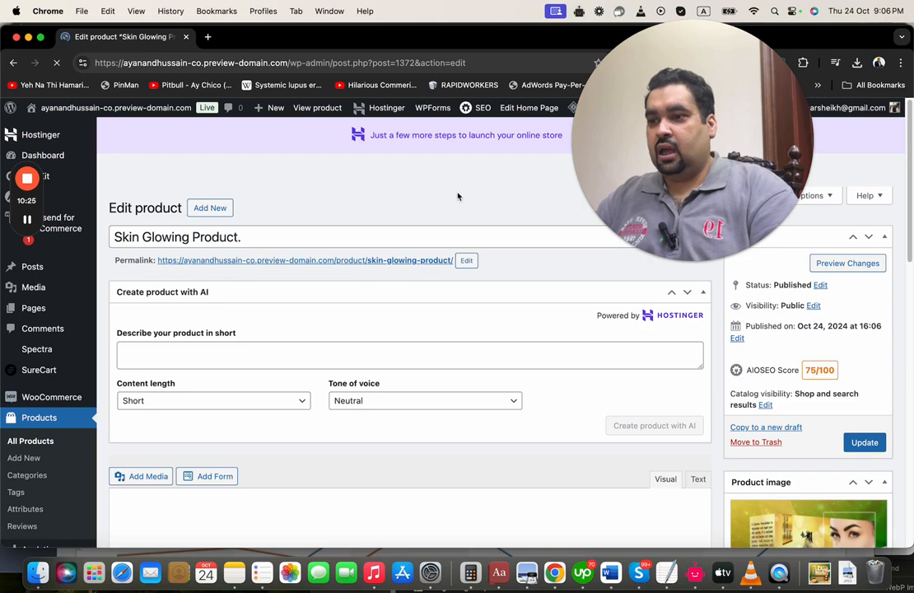
View the live product page in a new tab showing $30 down from $40, then return to the editor
right_click(373, 267)
click(379, 268)
click(231, 38)
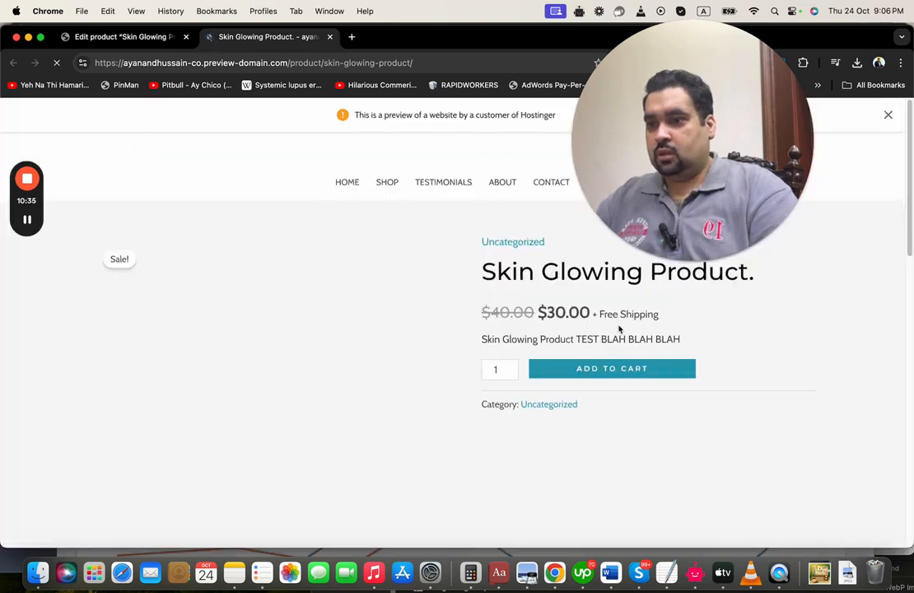
drag(911, 197, 911, 164)
click(140, 37)
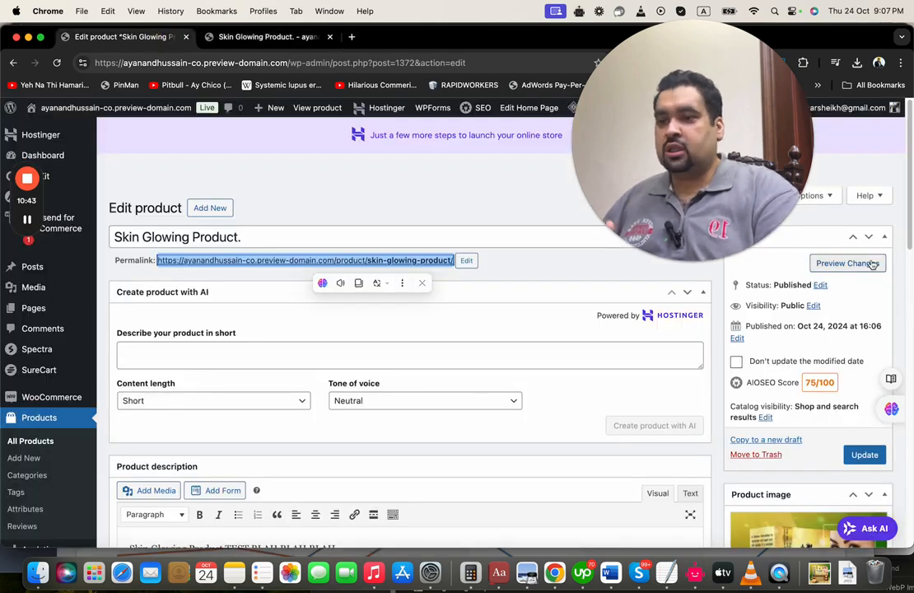
Open the Customizer for the active Astra theme from Appearance > Themes
drag(910, 240, 909, 352)
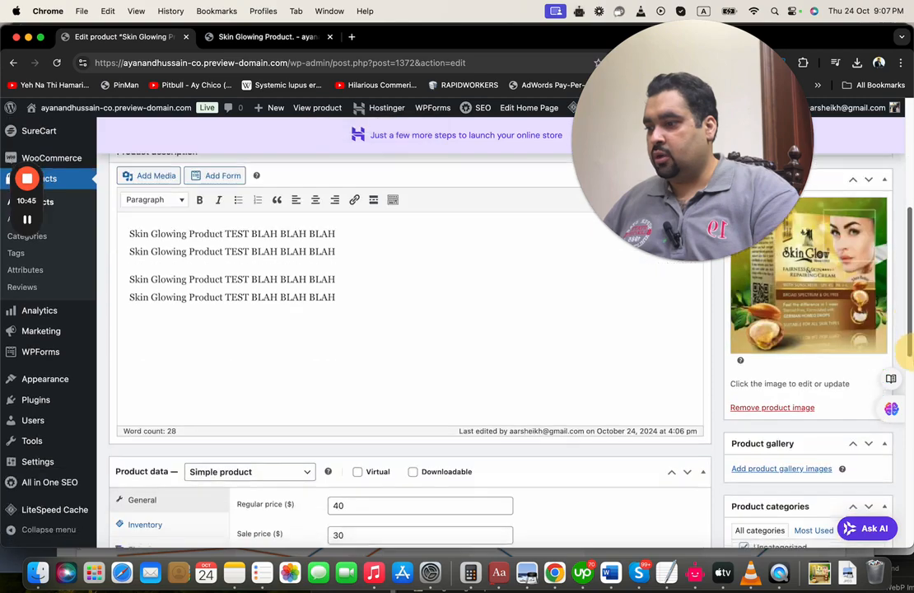
mouse_move(52, 380)
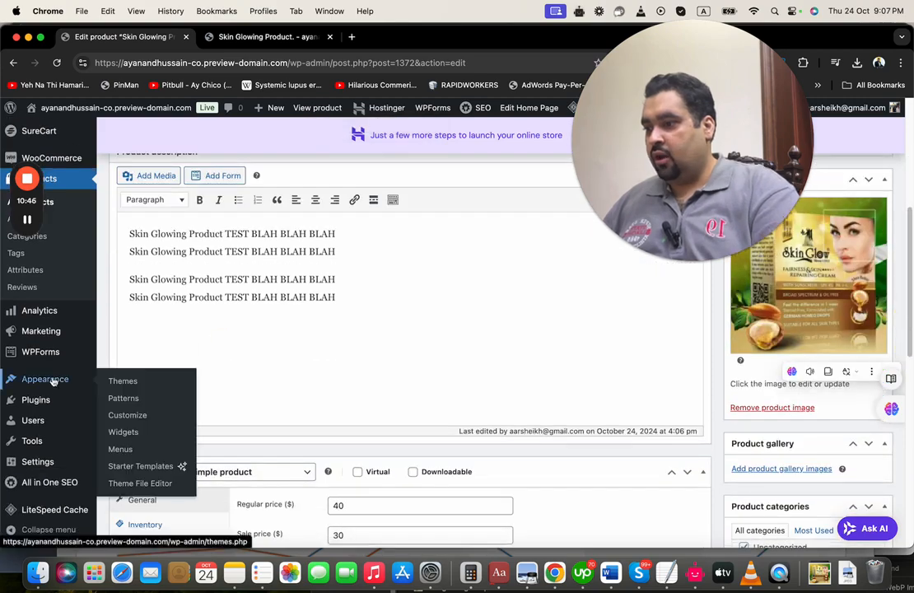
click(121, 380)
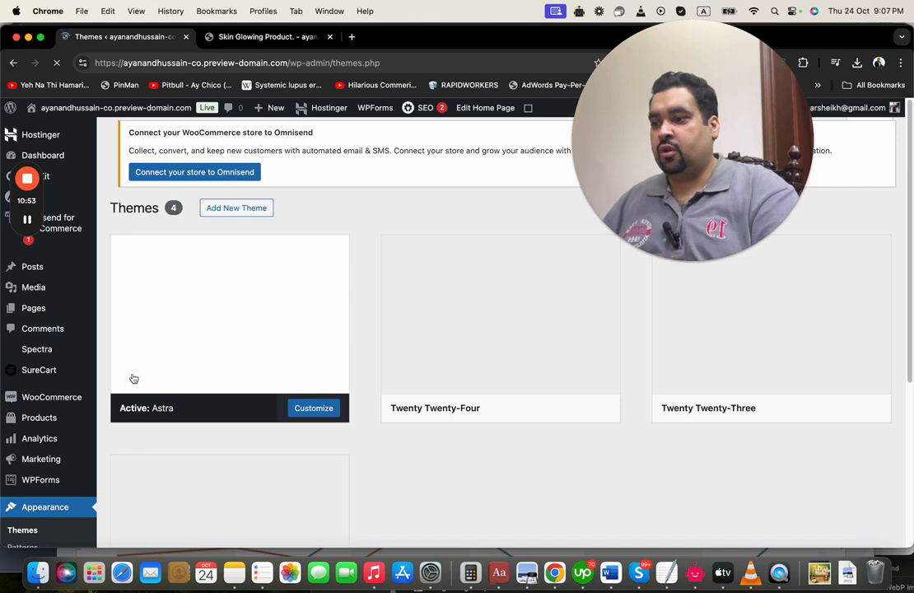
click(324, 411)
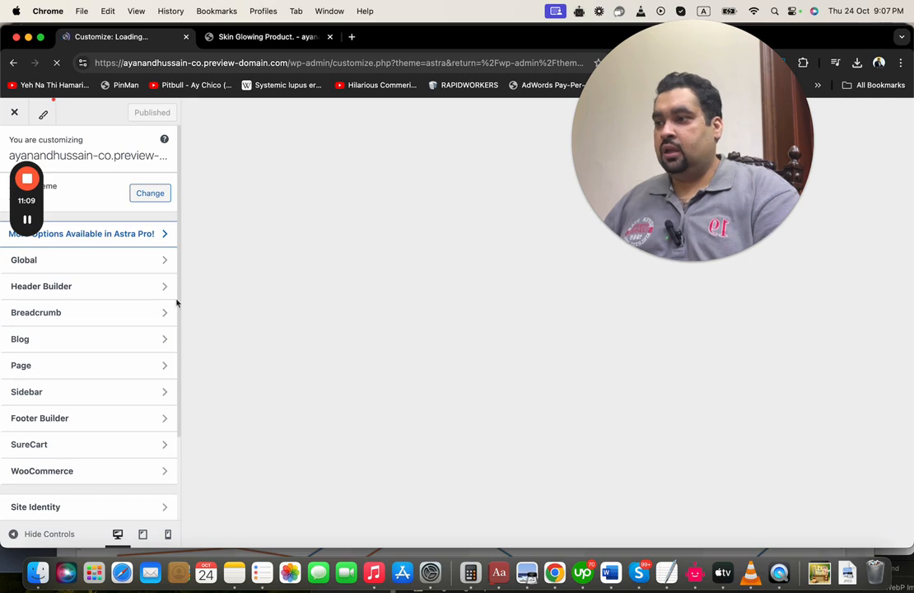
Look at the Site Identity title and logo settings, then back out of the logo panel
drag(178, 269, 163, 350)
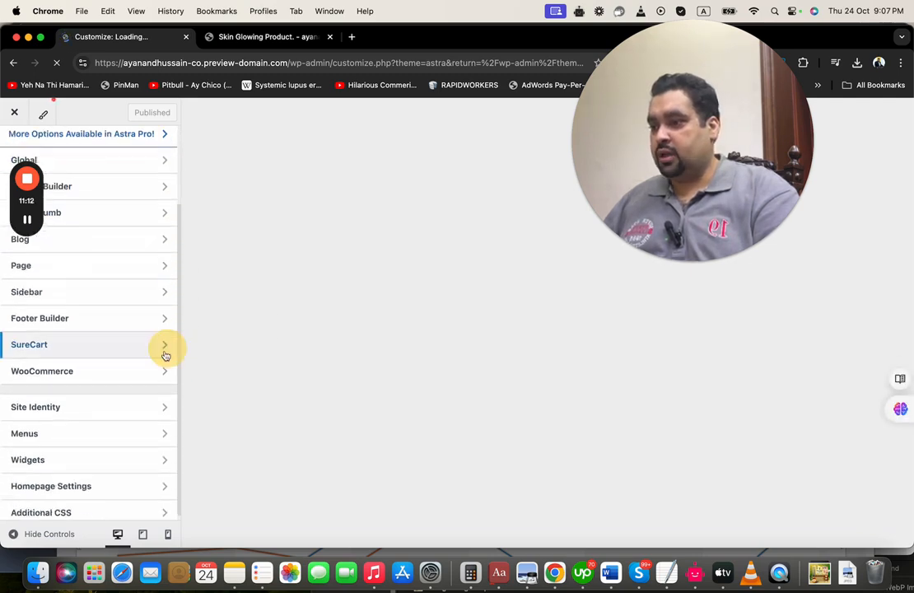
click(112, 406)
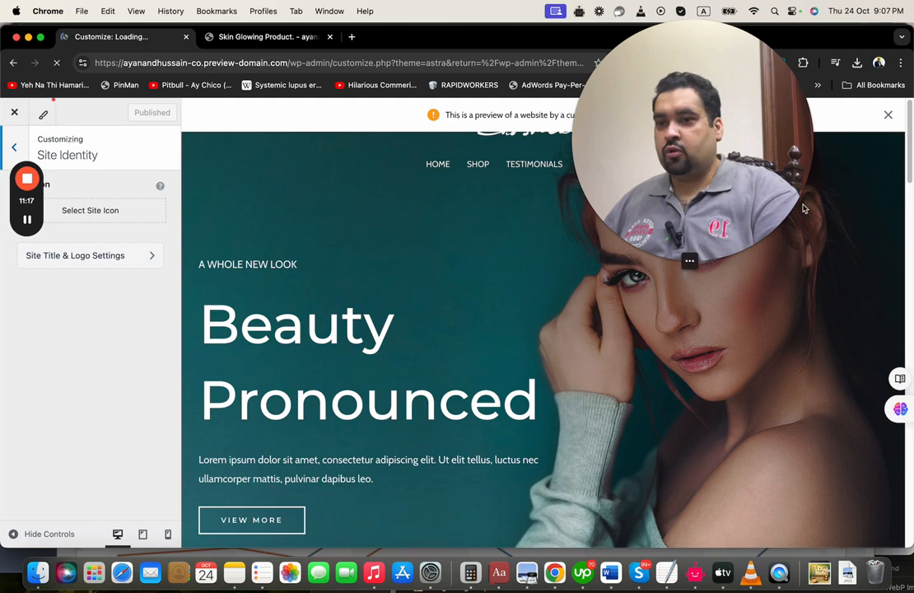
click(119, 256)
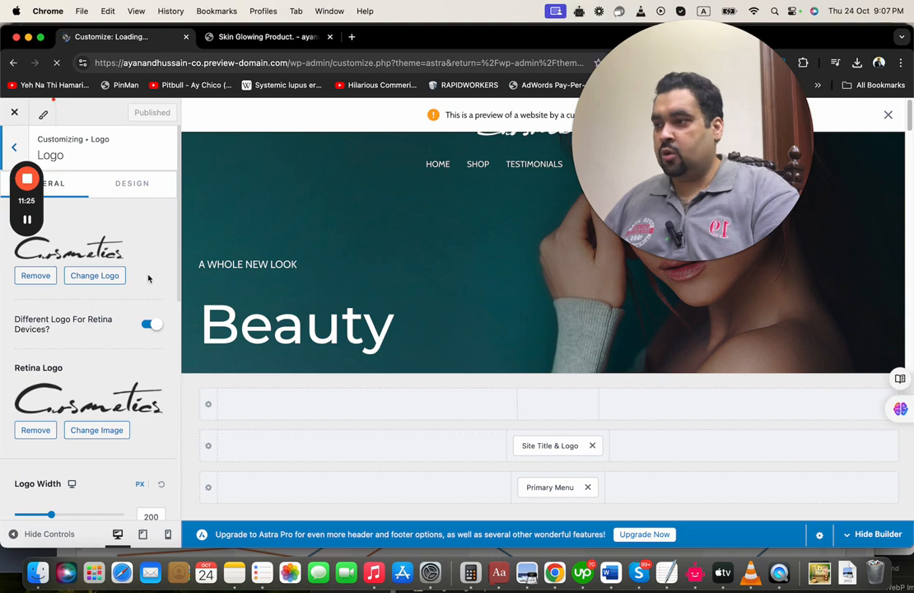
click(12, 147)
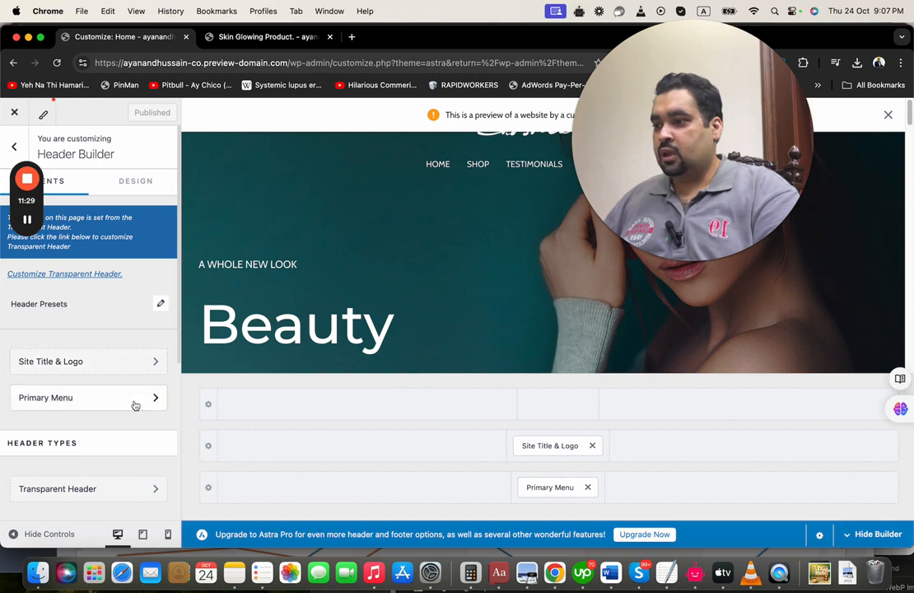
Back out through the Header Builder to the top-level Customizer sections
drag(775, 179, 862, 439)
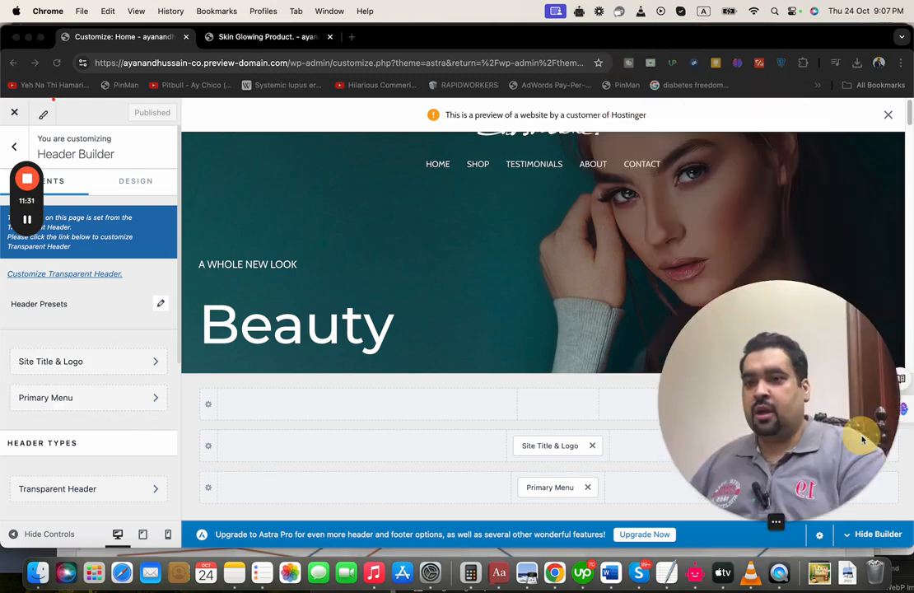
click(909, 120)
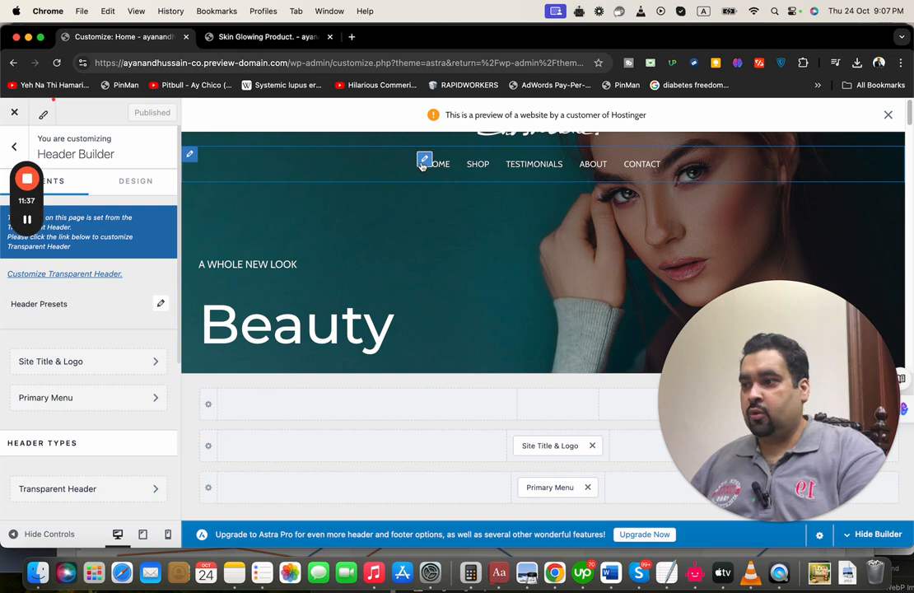
click(27, 219)
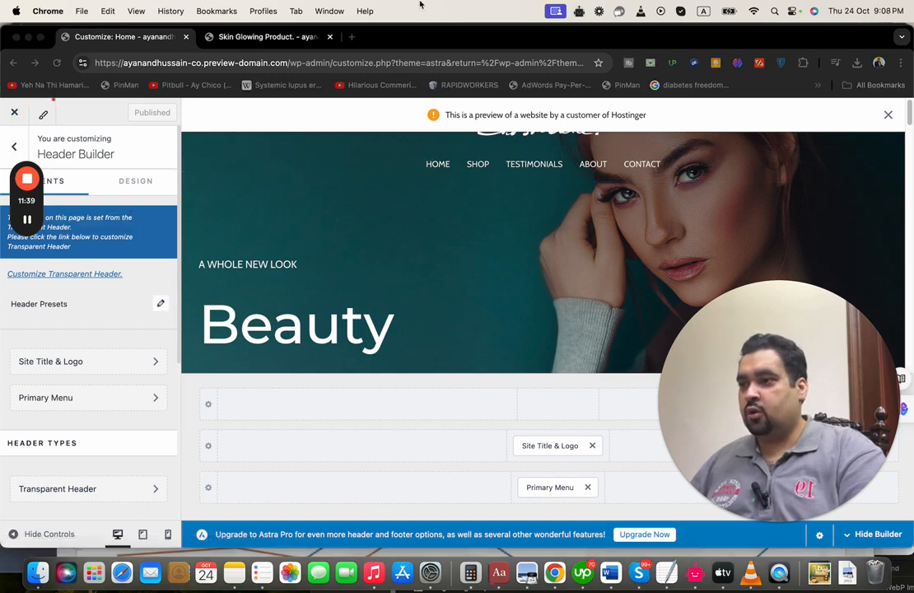
click(464, 40)
click(14, 147)
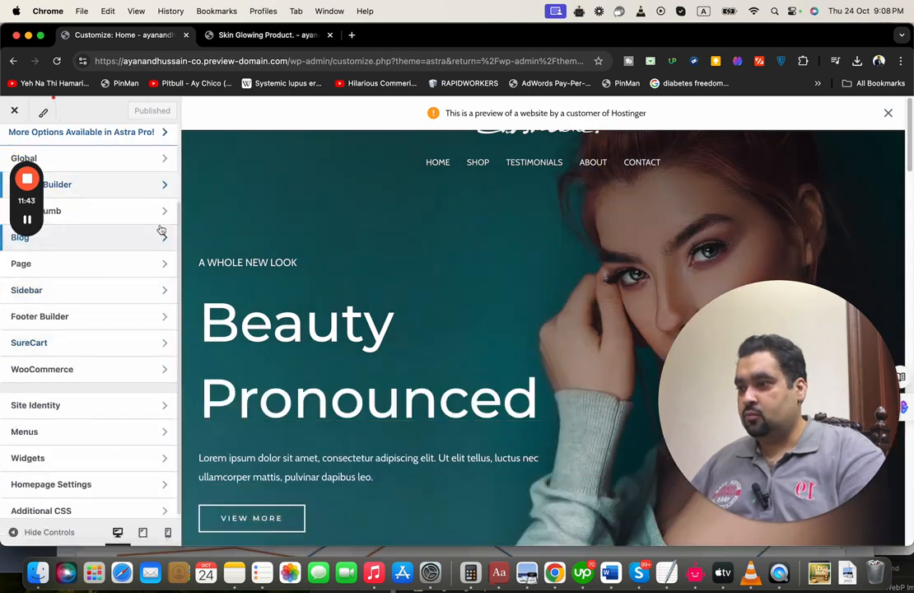
click(158, 375)
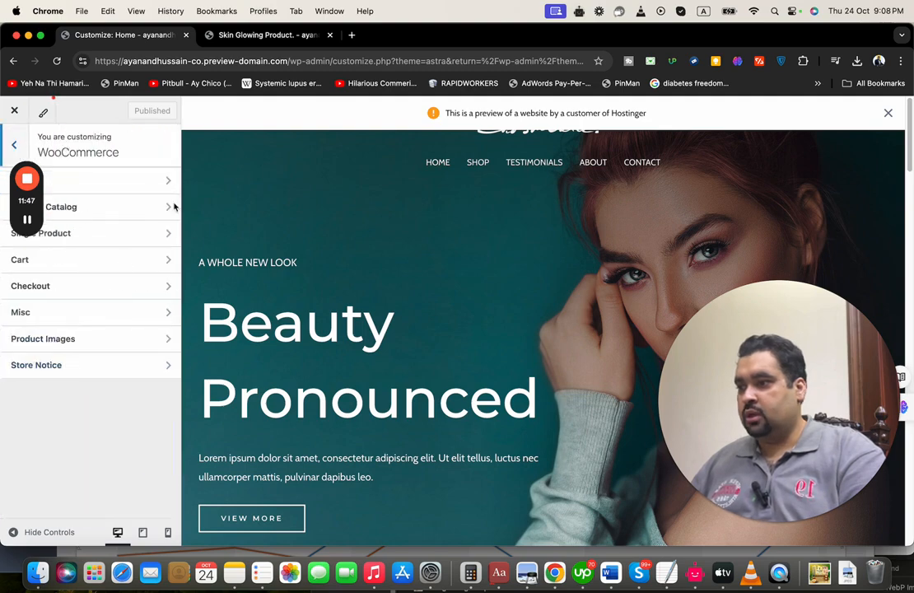
click(121, 293)
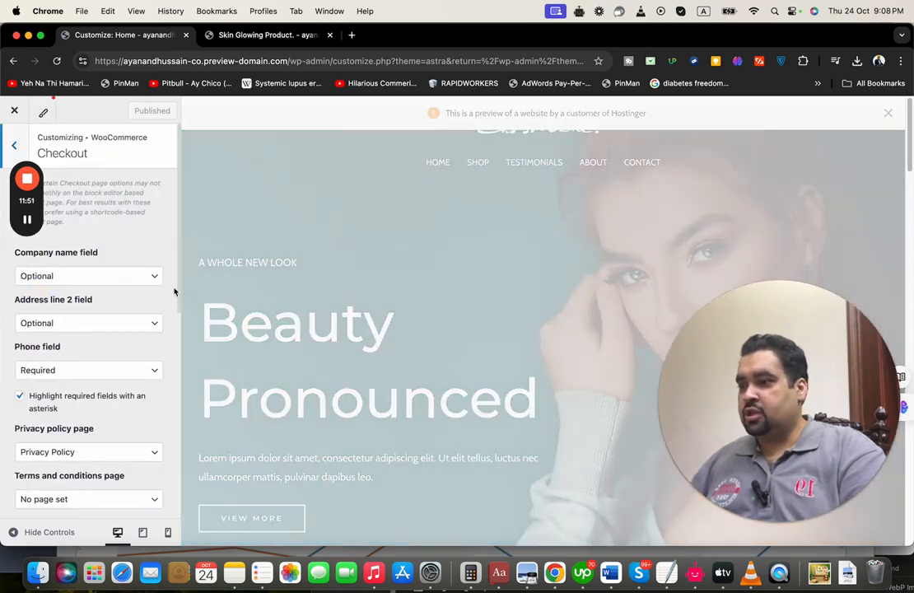
mouse_move(179, 296)
mouse_down()
mouse_move(179, 496)
mouse_move(184, 306)
mouse_up()
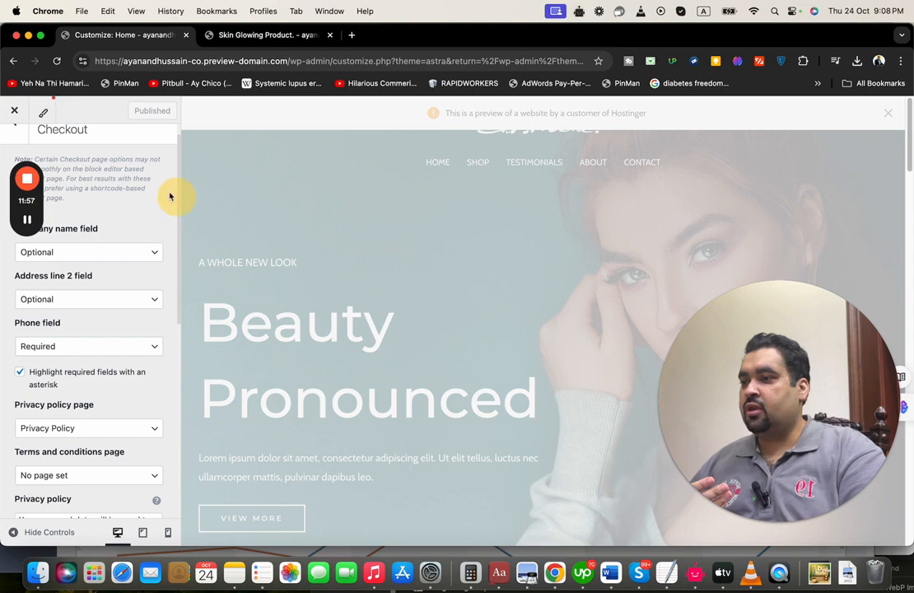
click(11, 136)
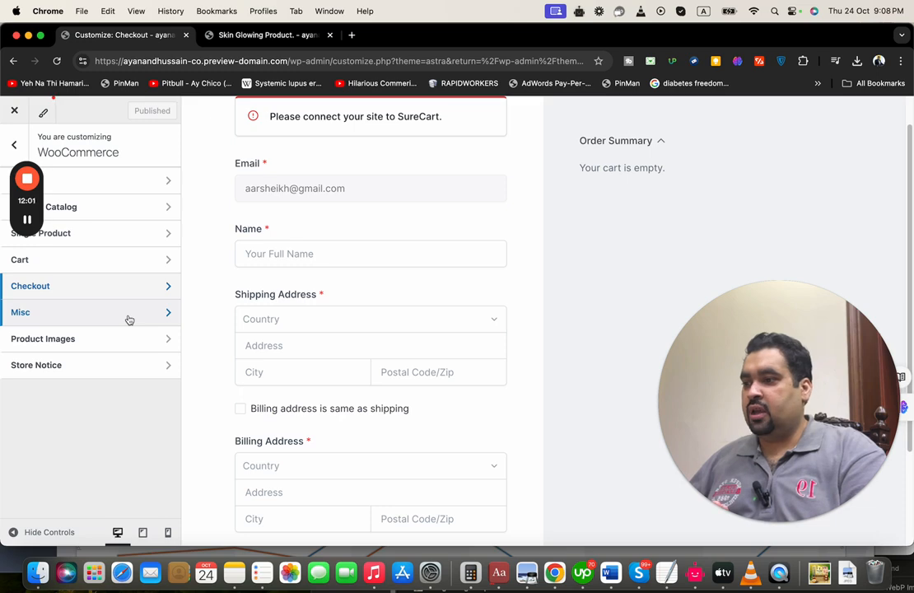
click(127, 340)
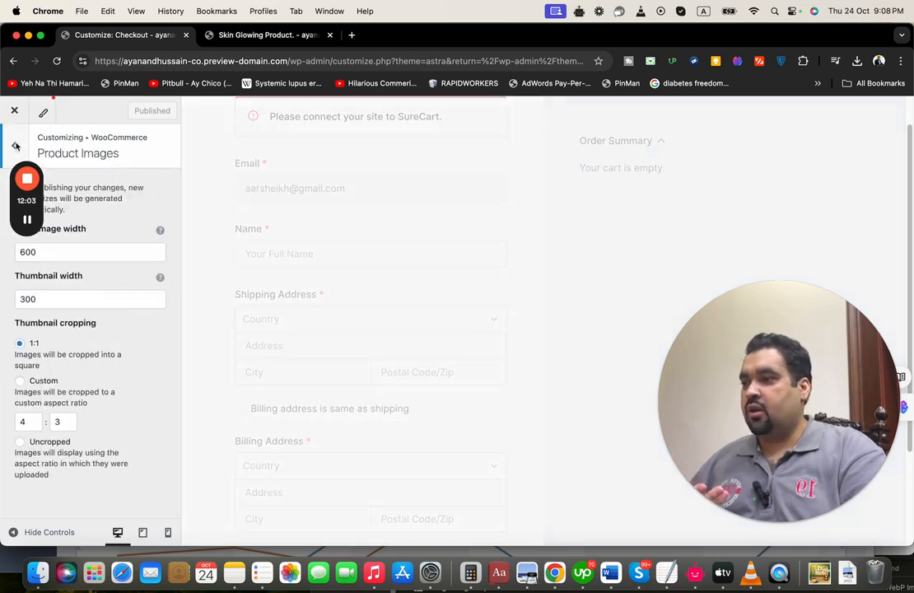
click(16, 146)
click(15, 145)
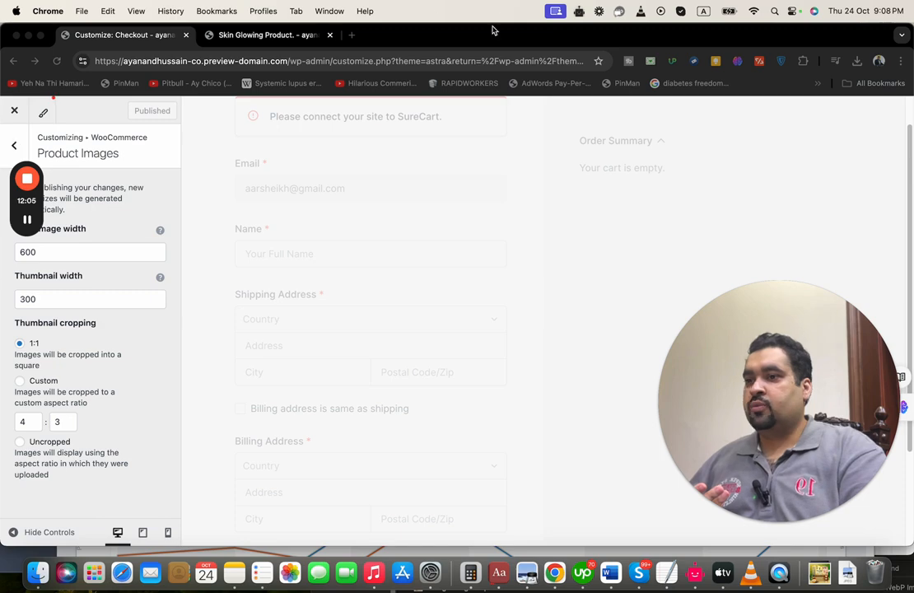
drag(494, 29, 503, 30)
click(25, 145)
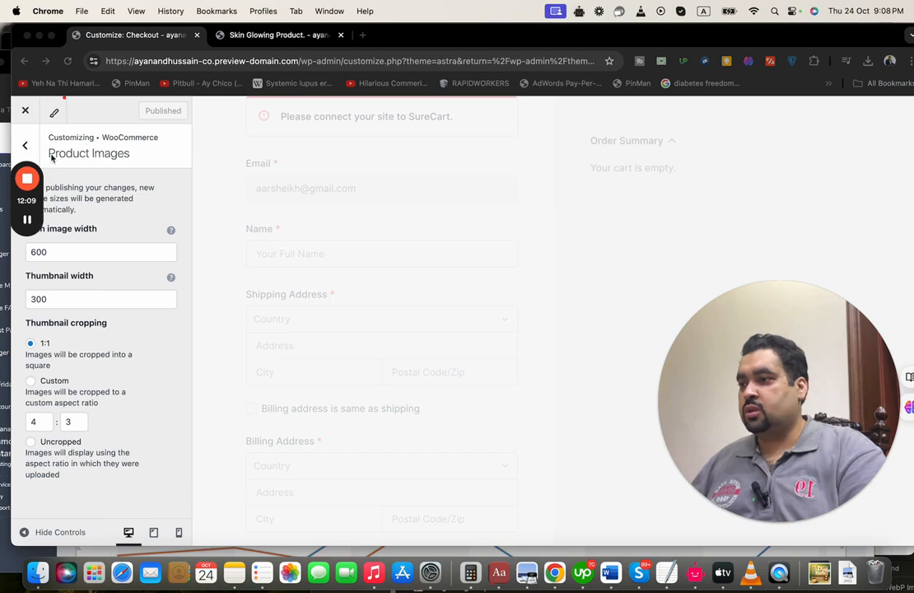
drag(29, 222, 36, 317)
click(25, 149)
click(25, 149)
click(25, 144)
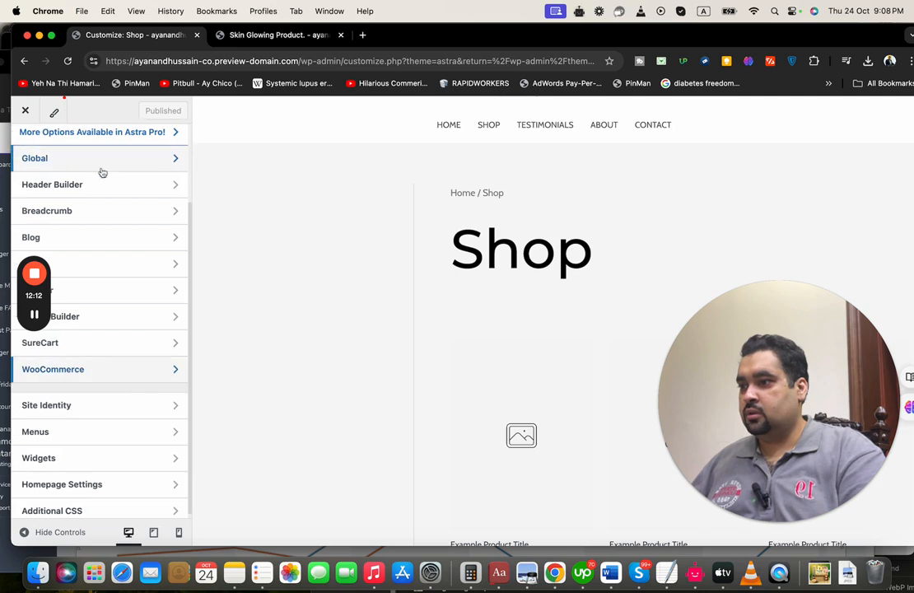
click(115, 370)
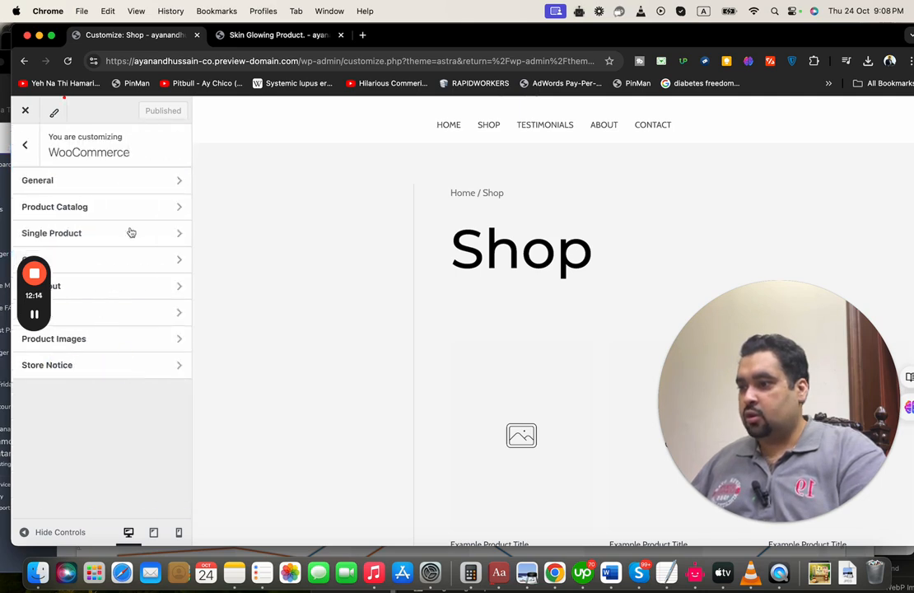
click(140, 186)
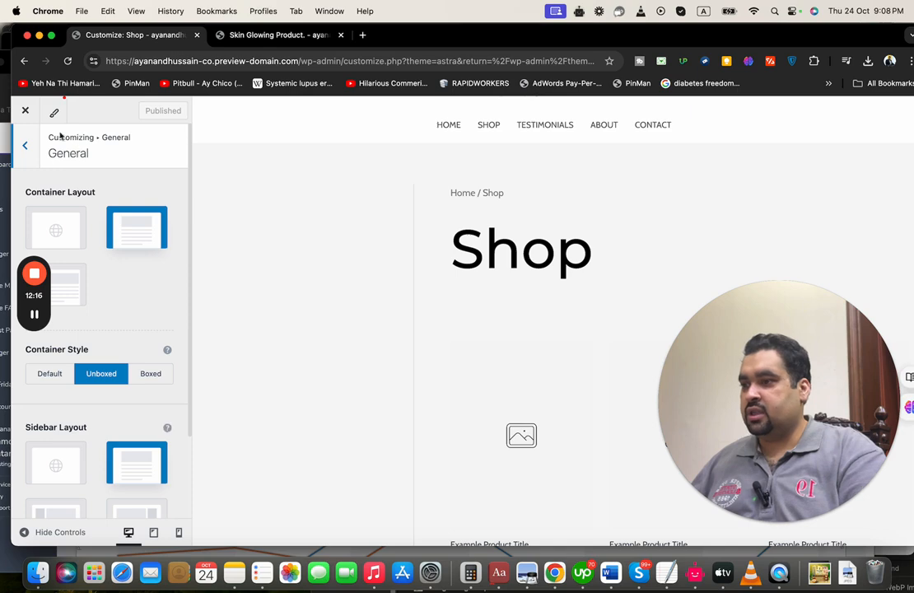
click(28, 145)
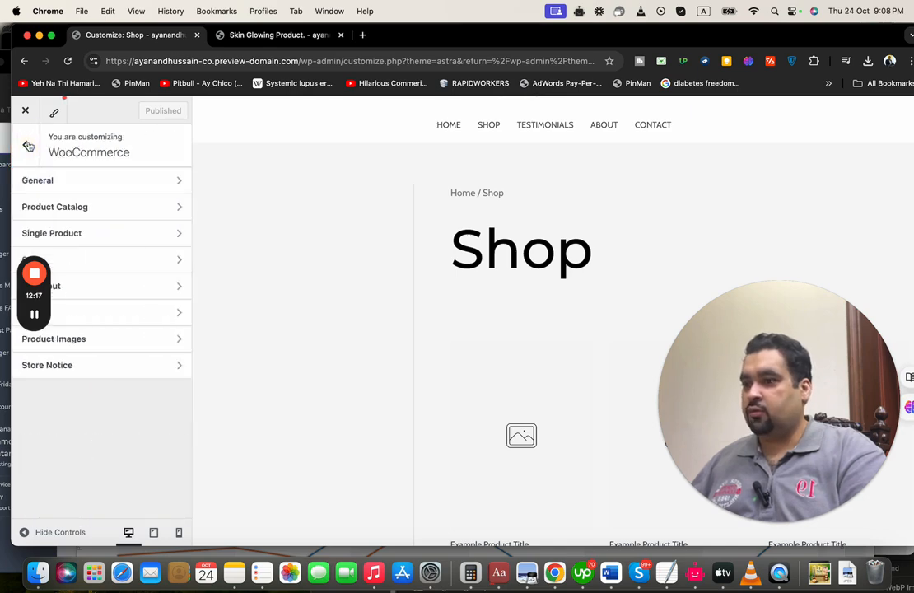
click(152, 375)
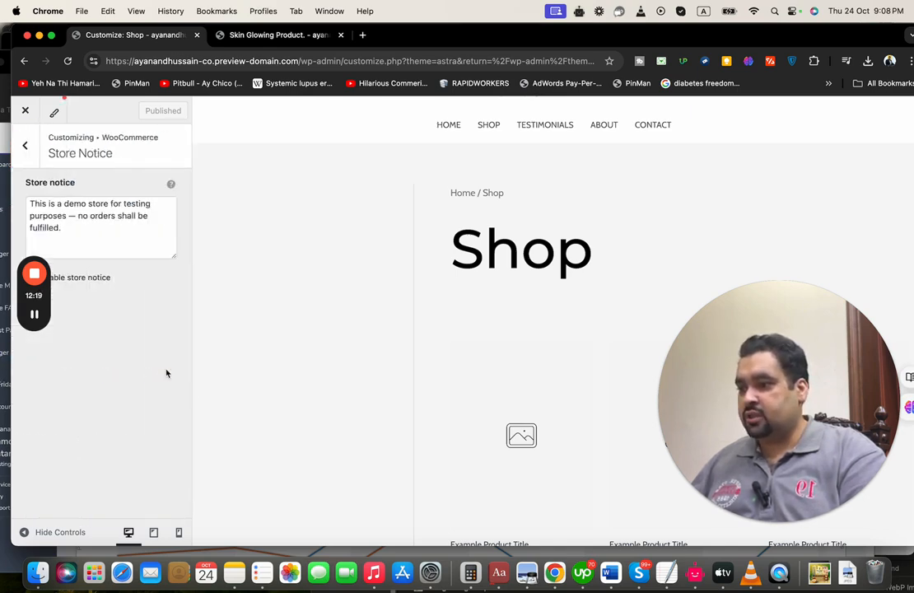
click(22, 146)
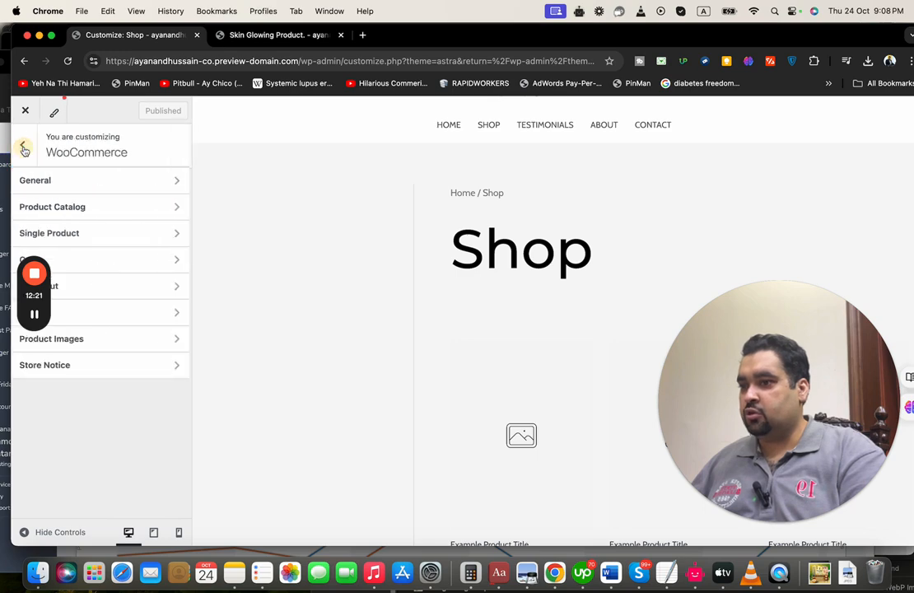
click(447, 130)
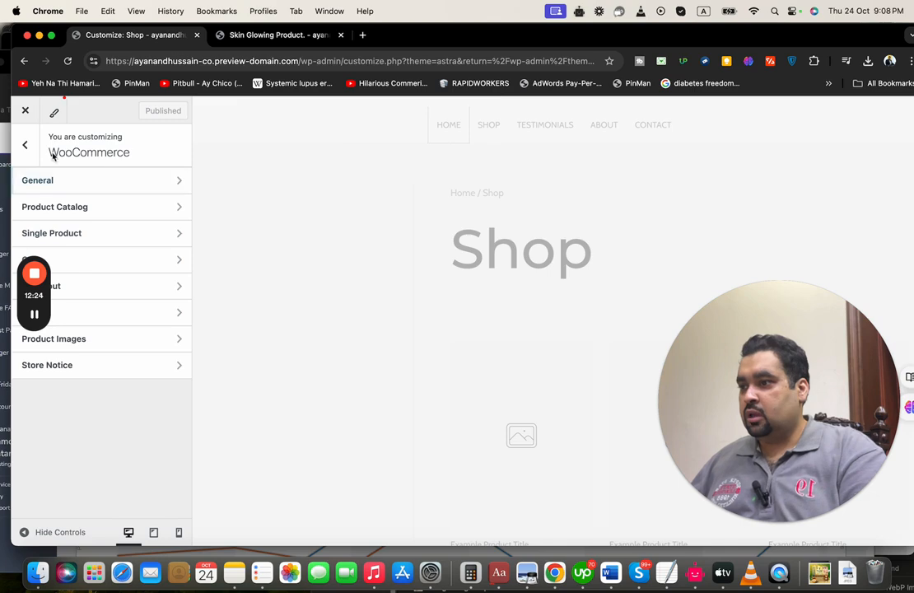
click(25, 145)
drag(191, 336, 192, 402)
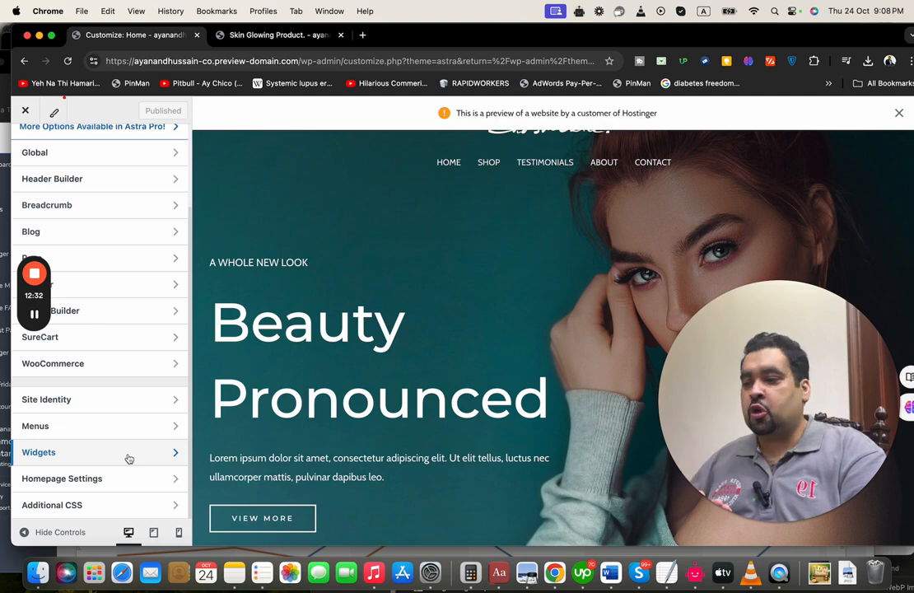
click(122, 477)
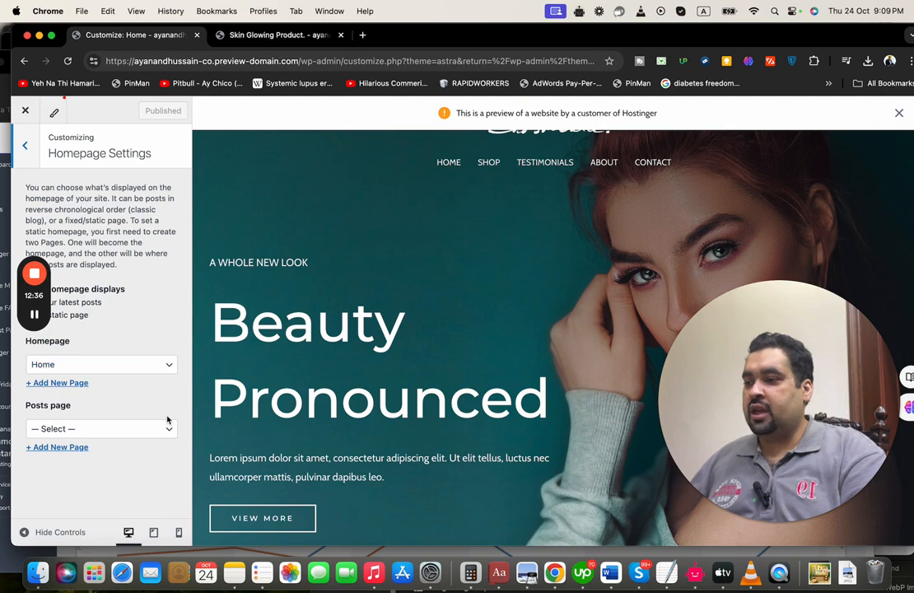
click(165, 429)
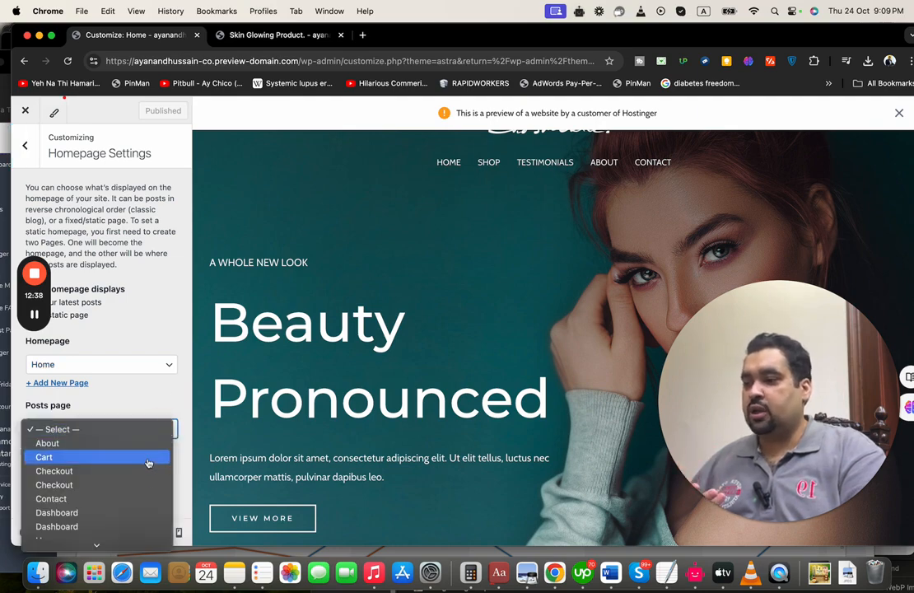
click(104, 165)
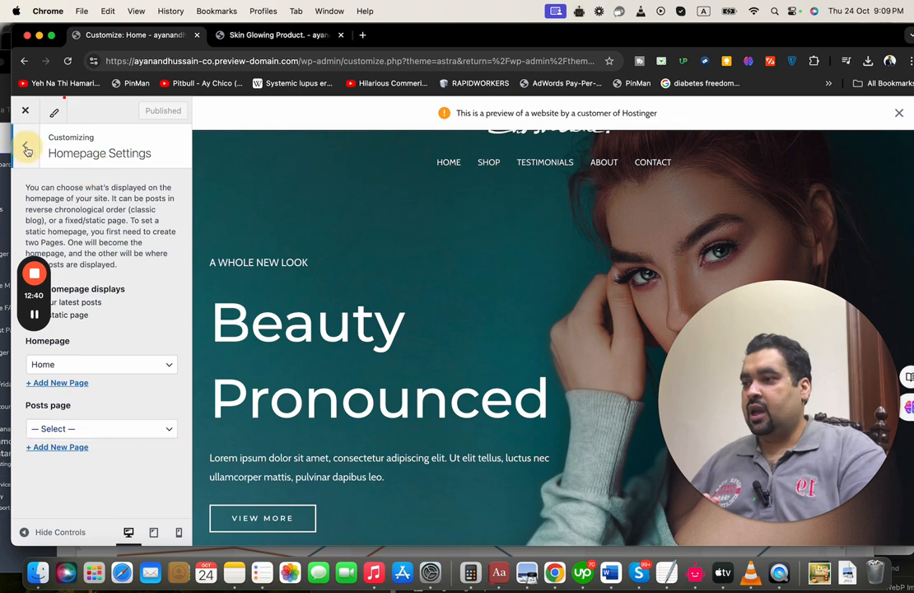
click(25, 145)
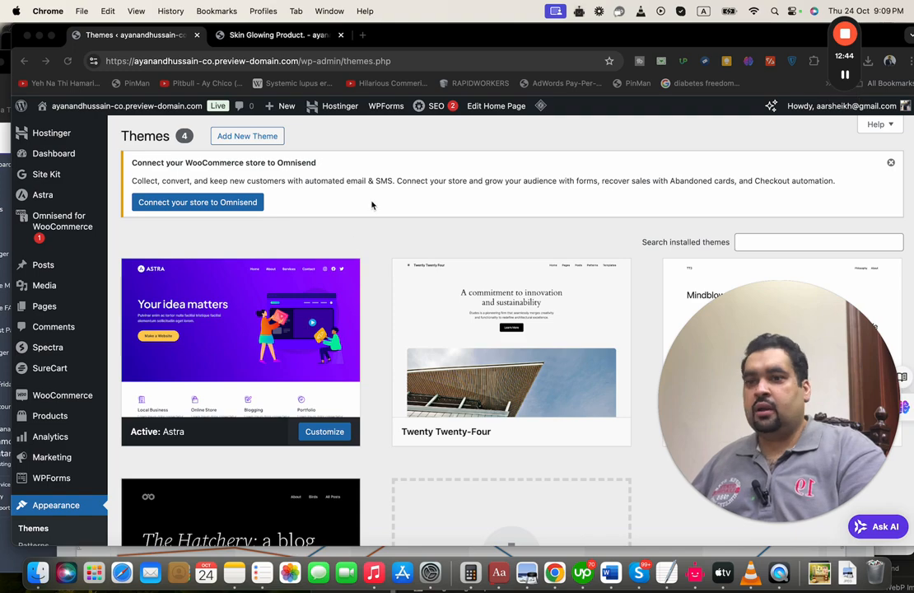
Go to Settings > General to see the site title and empty tagline
scroll(341, 224, down, 5)
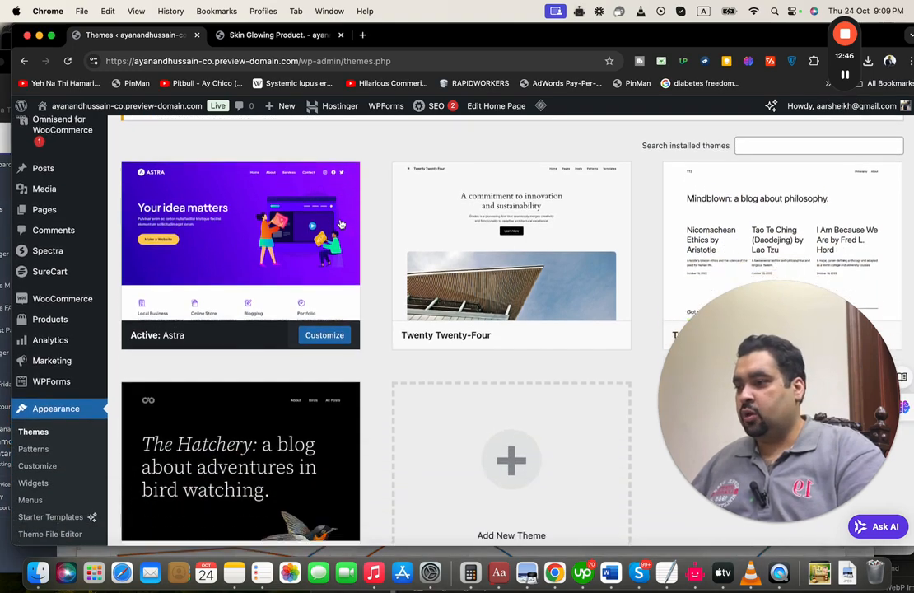
scroll(340, 224, down, 4)
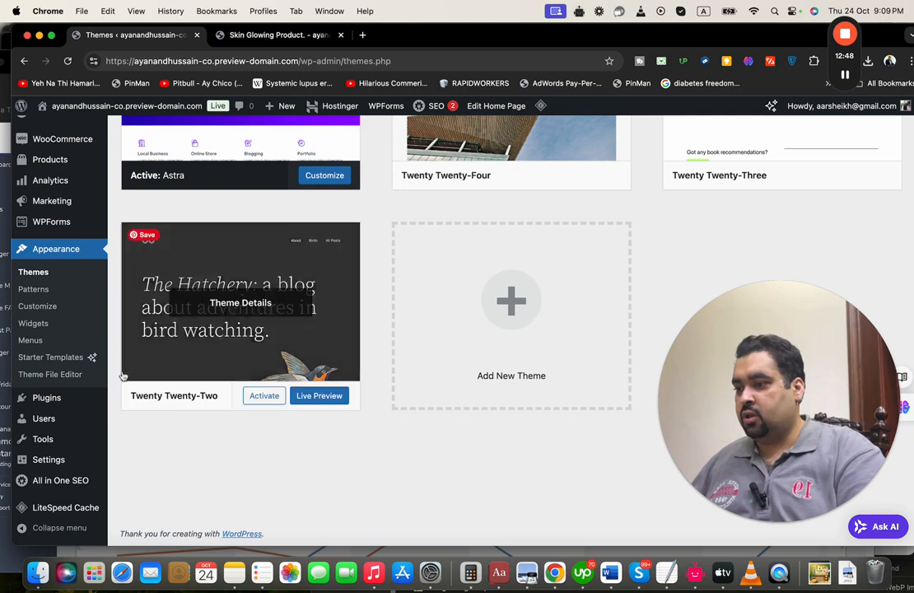
mouse_move(73, 471)
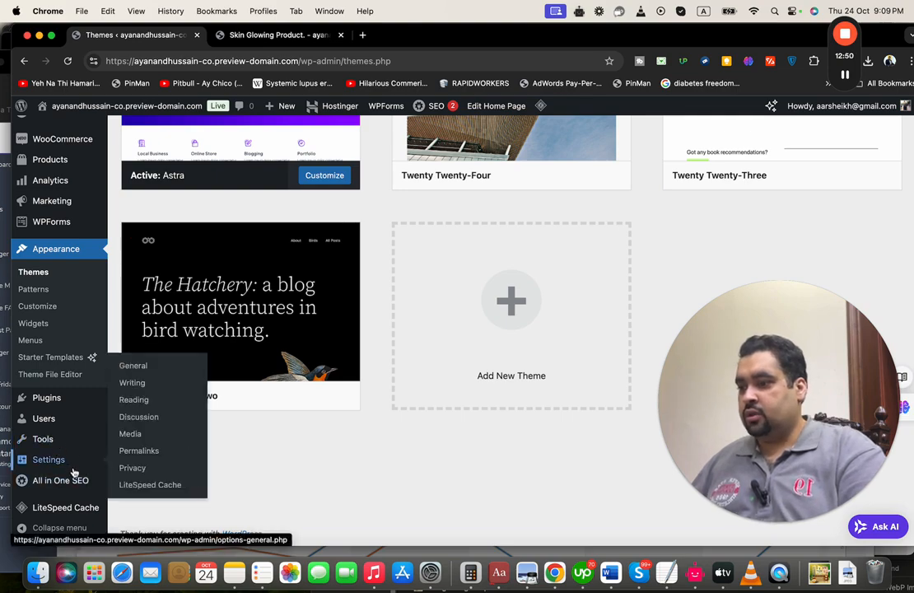
click(148, 369)
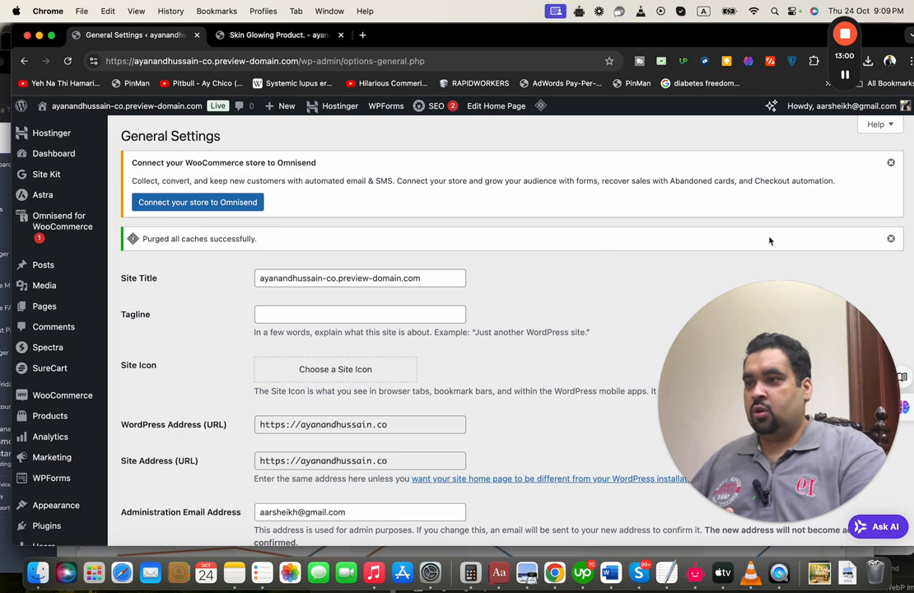
Replace the site title with 'Ayan and Hussain'
click(411, 277)
click(504, 311)
scroll(504, 309, down, 1)
click(419, 293)
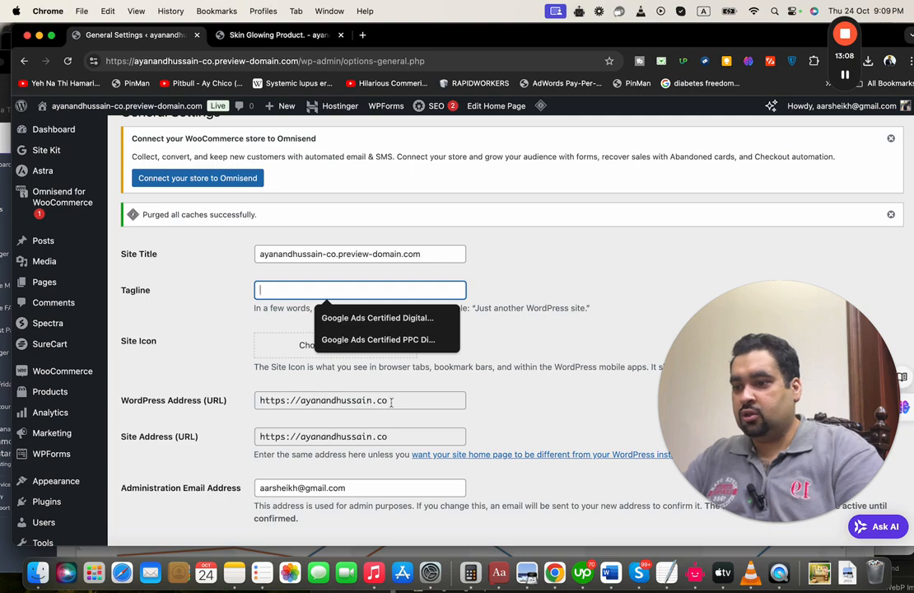
drag(390, 401, 241, 399)
click(411, 254)
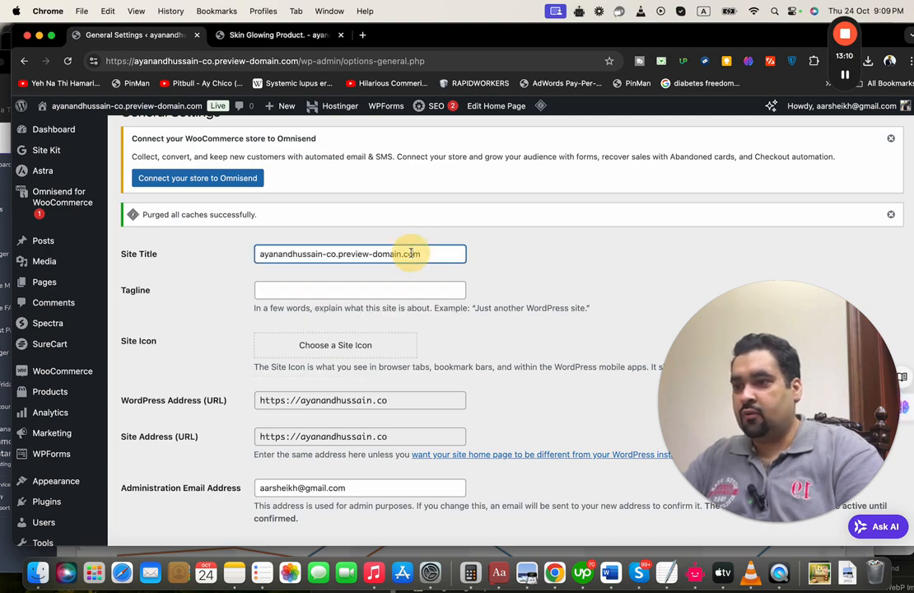
triple_click(411, 254)
text(Ayan )
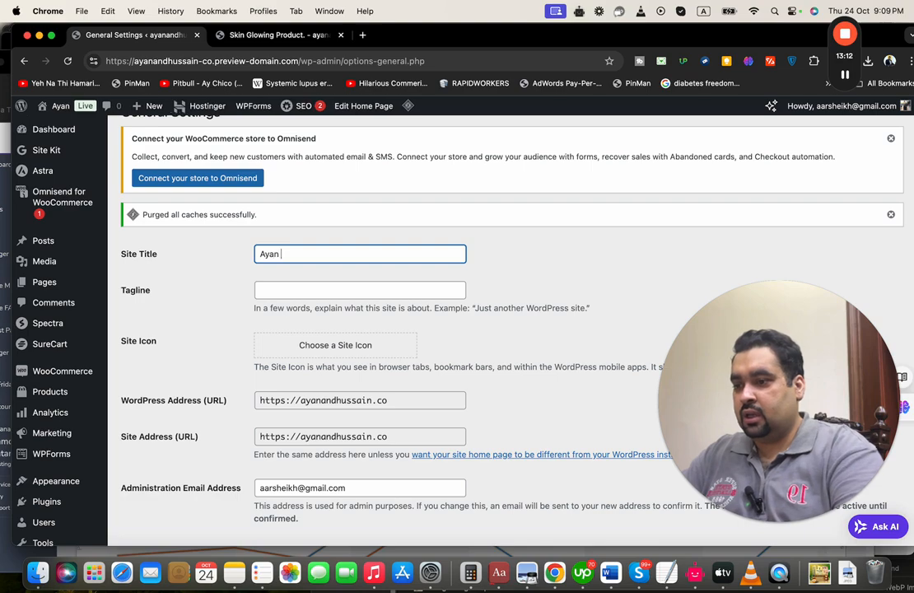
text(and Hussain)
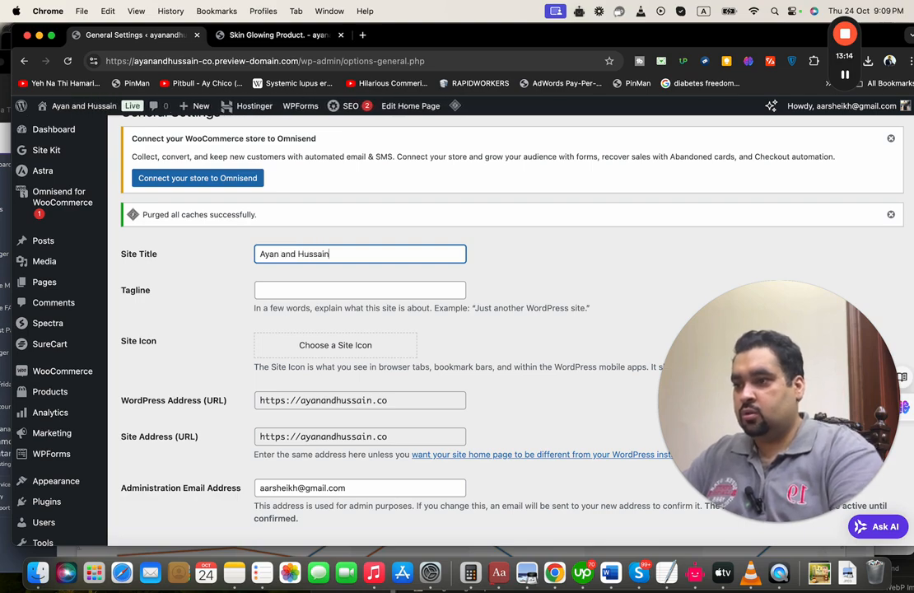
key(Caps_Lock)
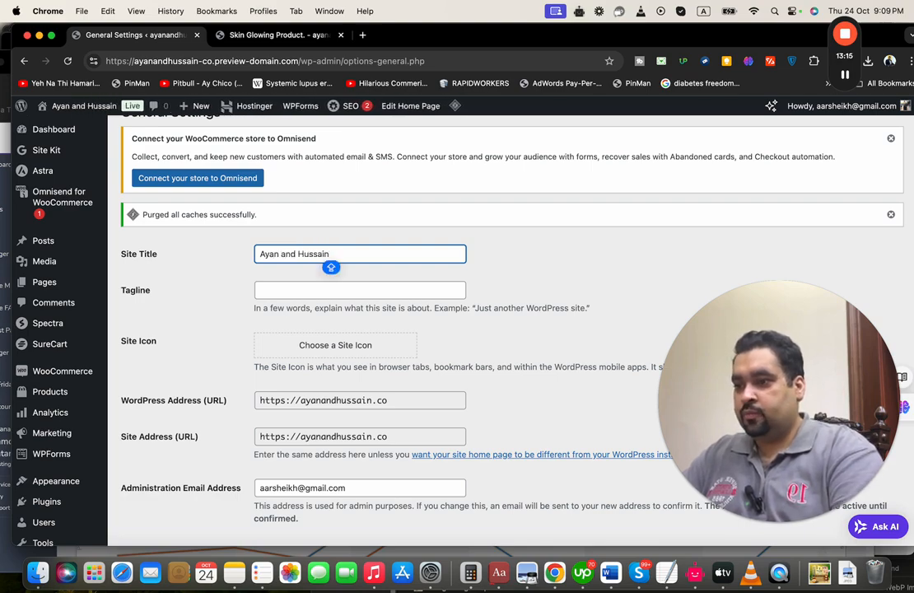
Enter the tagline 'We provide cosmetic products' and save the general settings
click(368, 293)
text(We provide cosmetic products)
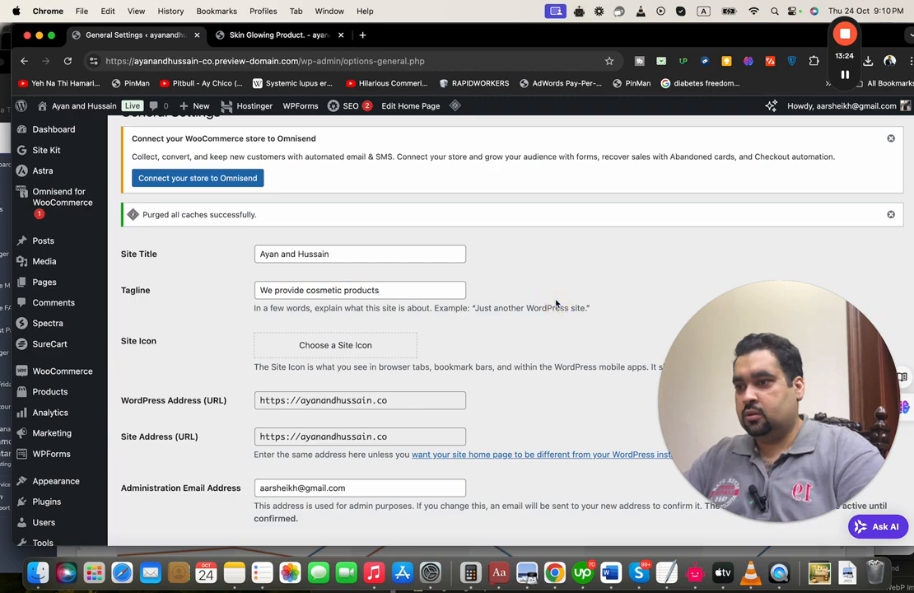
scroll(556, 304, down, 6)
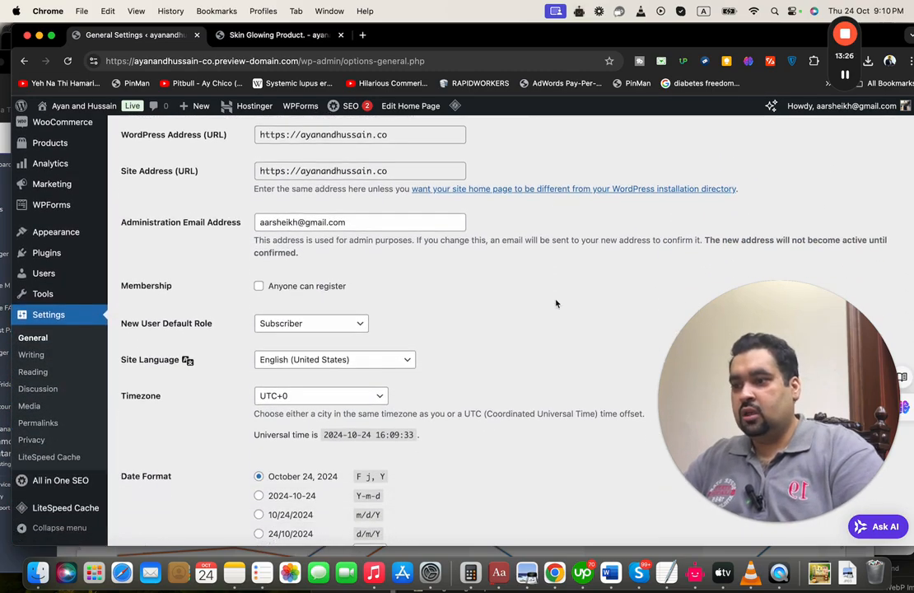
scroll(555, 304, down, 5)
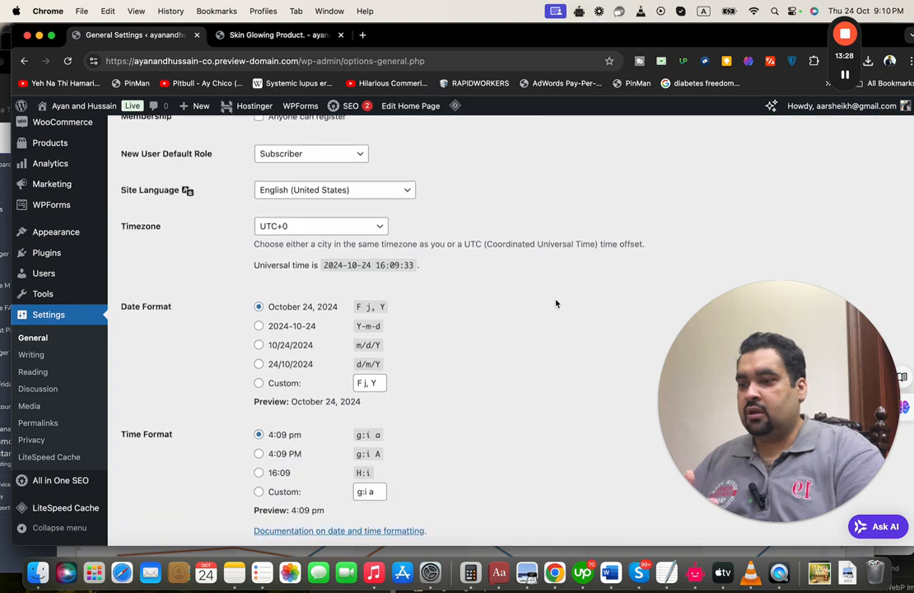
scroll(556, 303, down, 4)
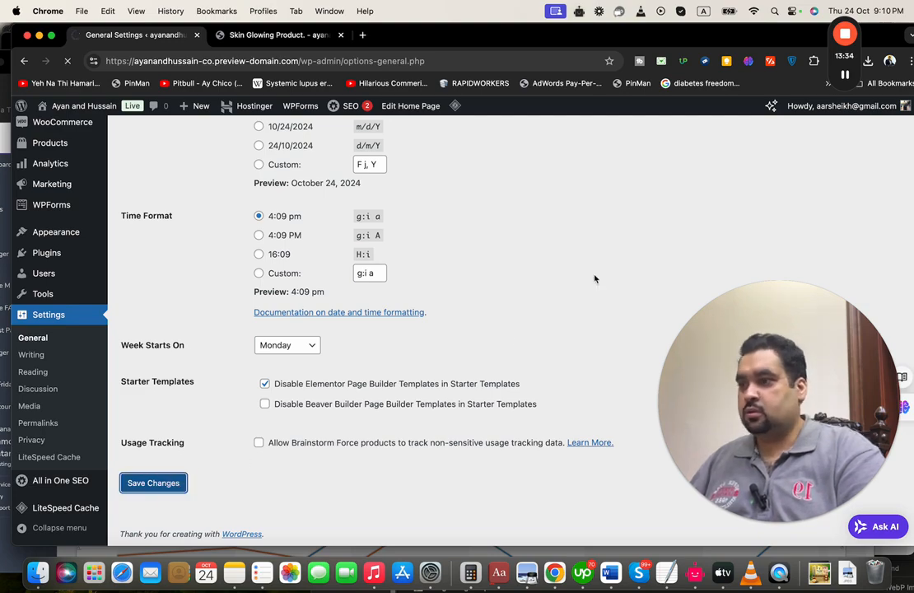
mouse_move(853, 84)
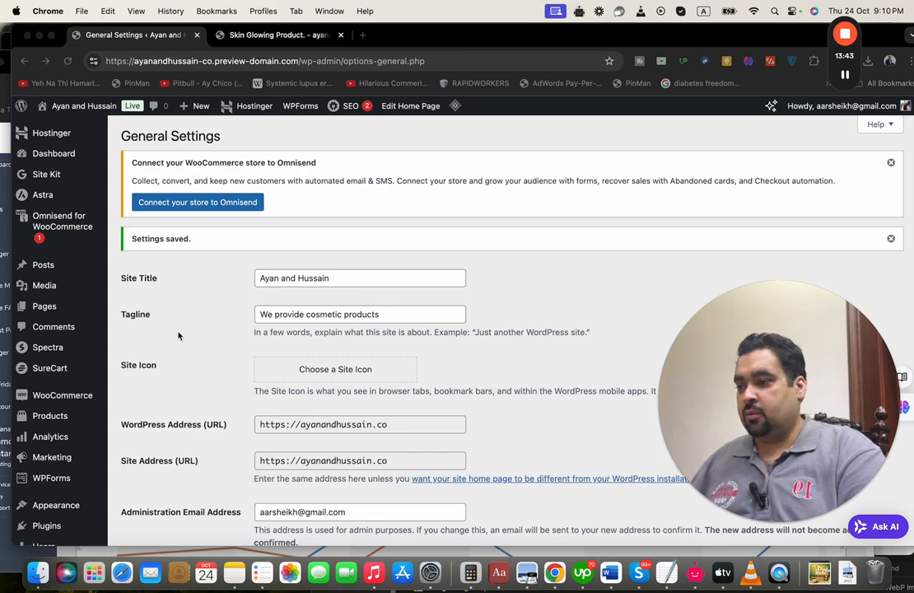
mouse_move(86, 401)
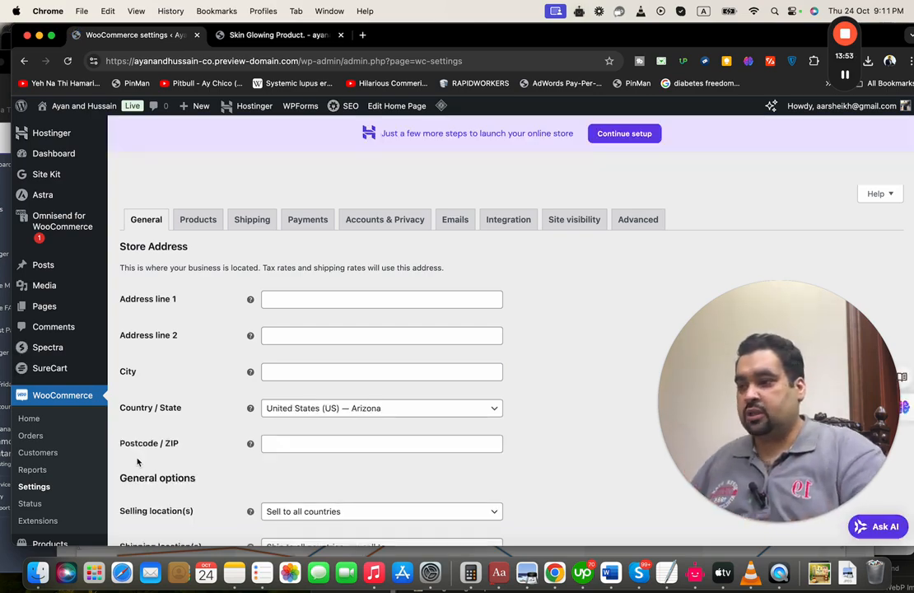
Review the Arizona store address, selling countries, coupons, taxes and USD currency settings
scroll(191, 350, down, 3)
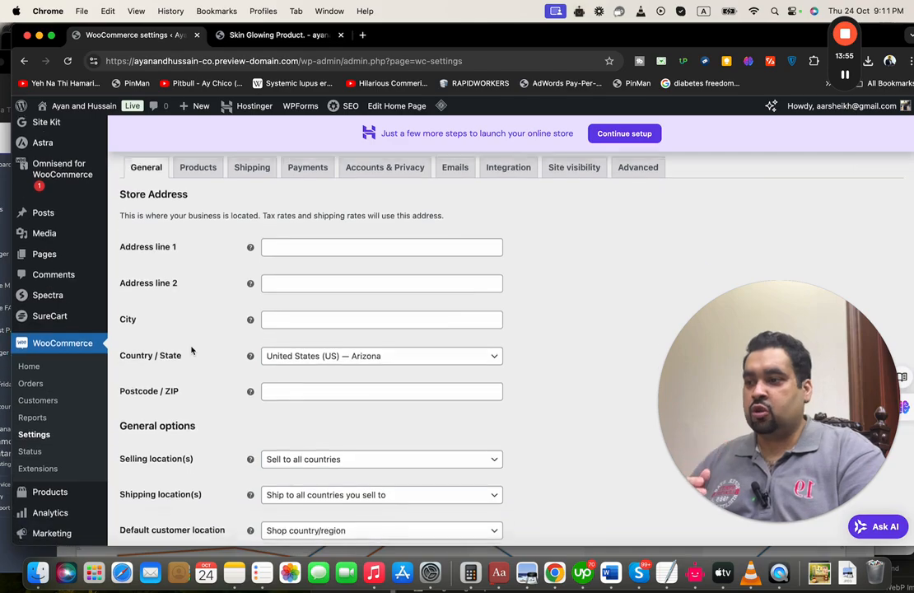
scroll(191, 350, down, 5)
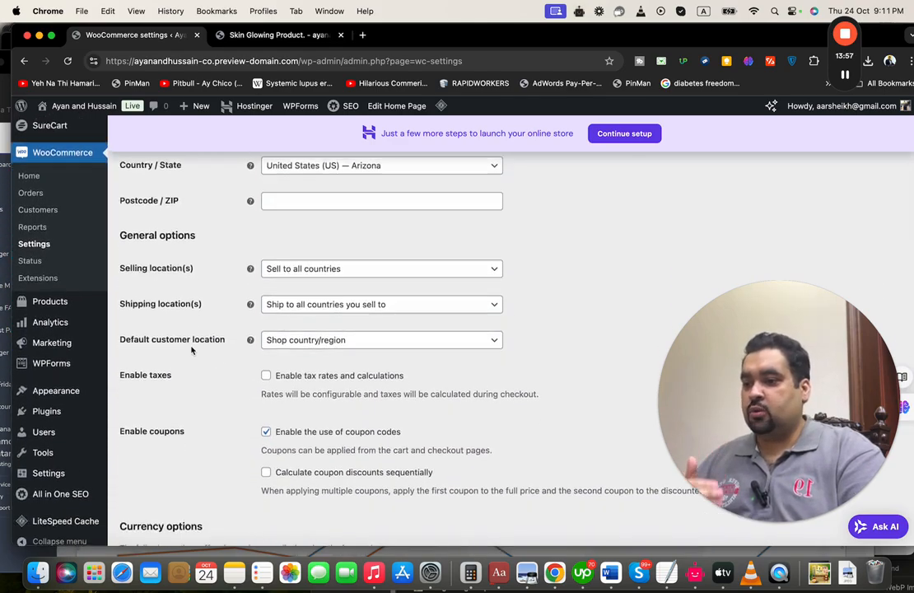
scroll(191, 350, down, 4)
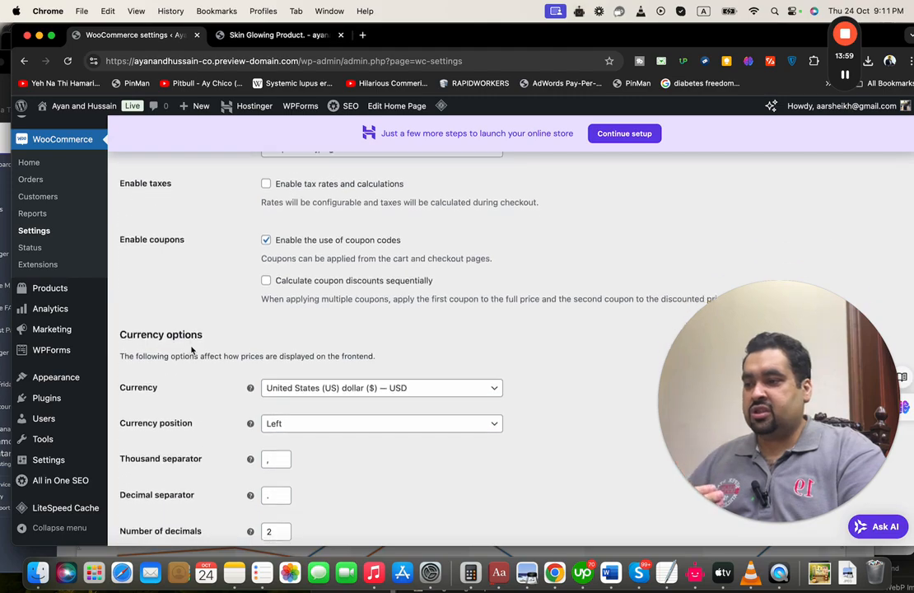
scroll(191, 350, up, 7)
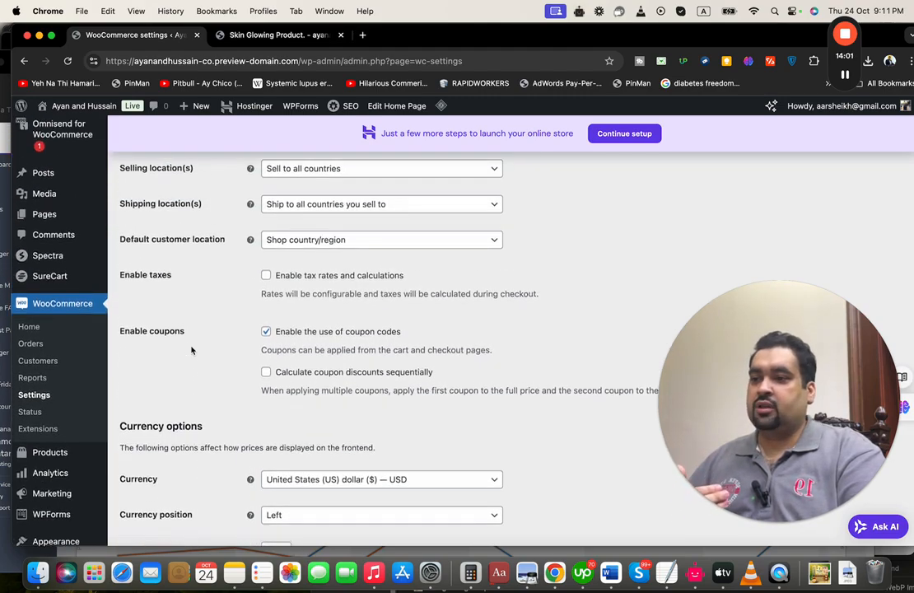
scroll(191, 350, up, 4)
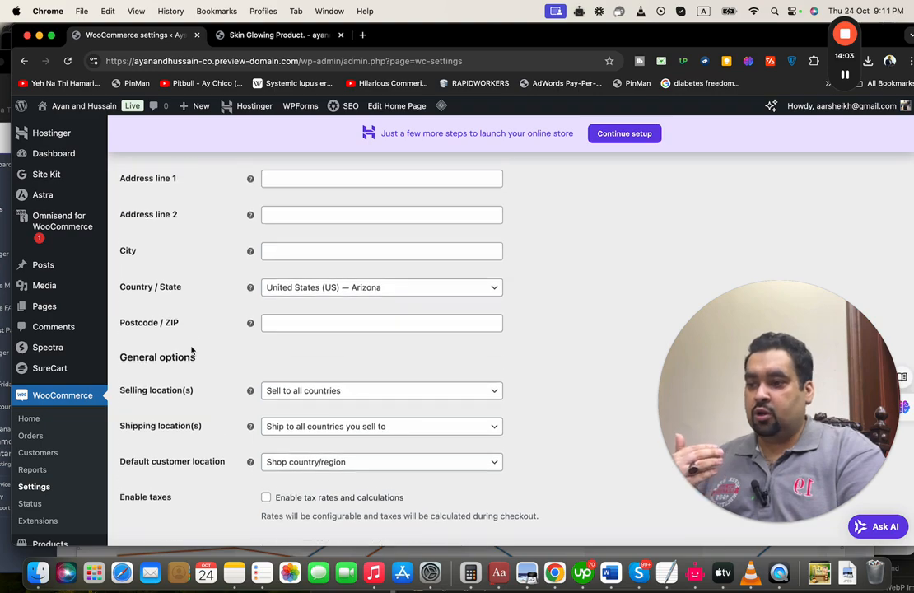
scroll(321, 454, up, 1)
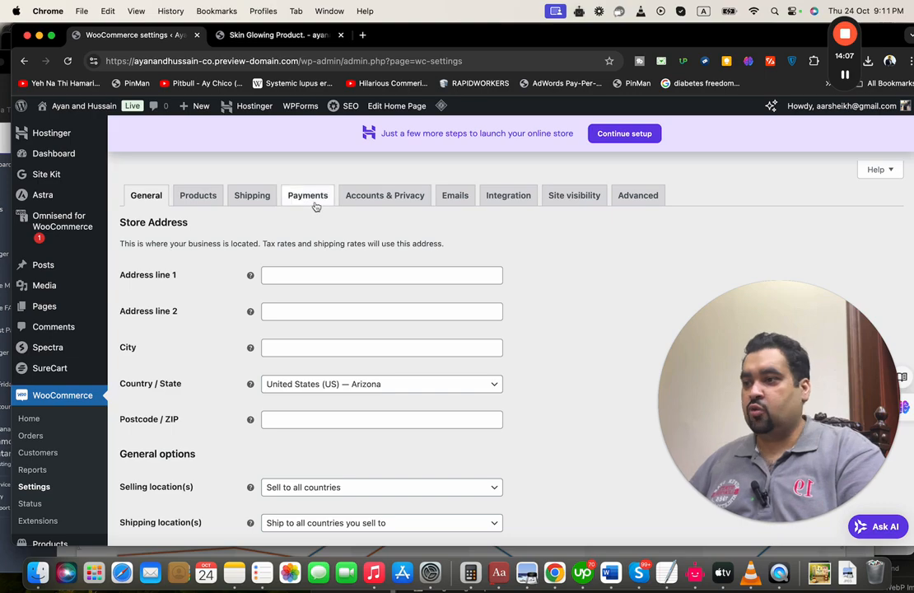
click(316, 204)
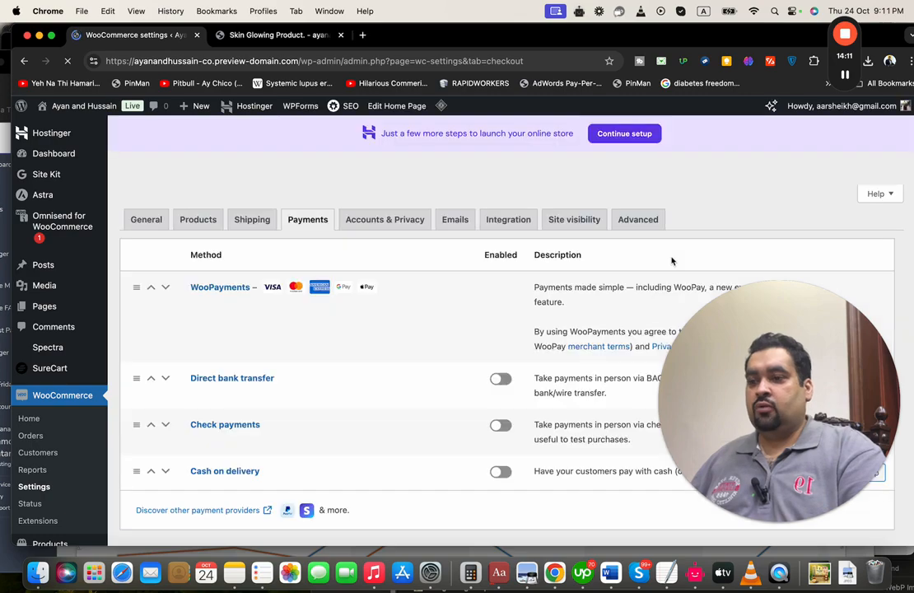
Scroll through the listed payment methods and bring up the WooPayments welcome page
drag(791, 359, 695, 231)
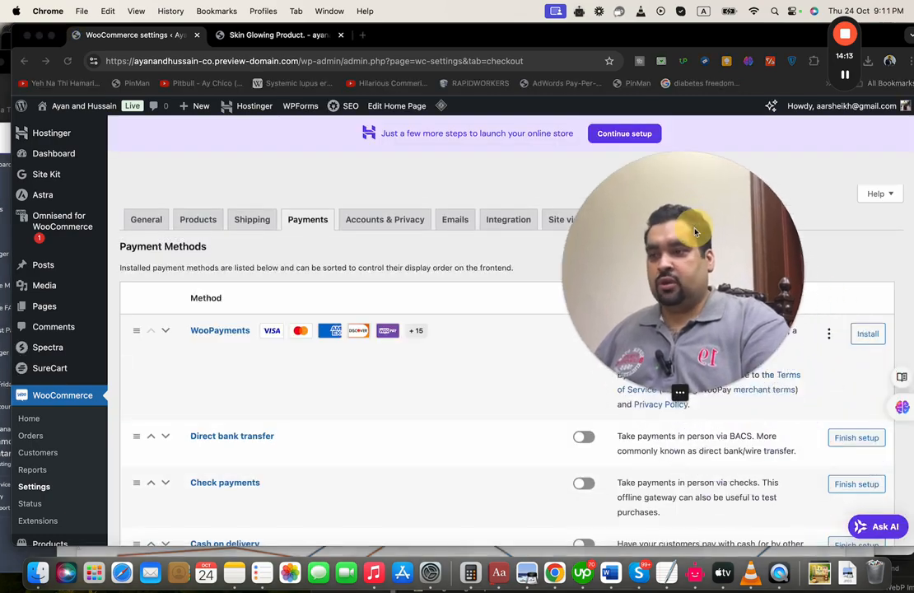
scroll(409, 282, down, 1)
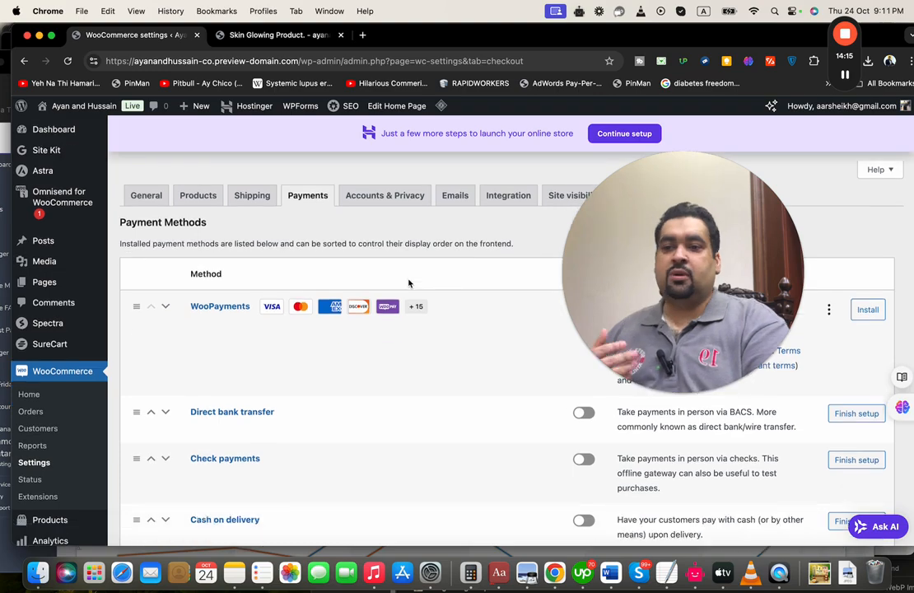
scroll(408, 283, down, 1)
scroll(408, 282, down, 2)
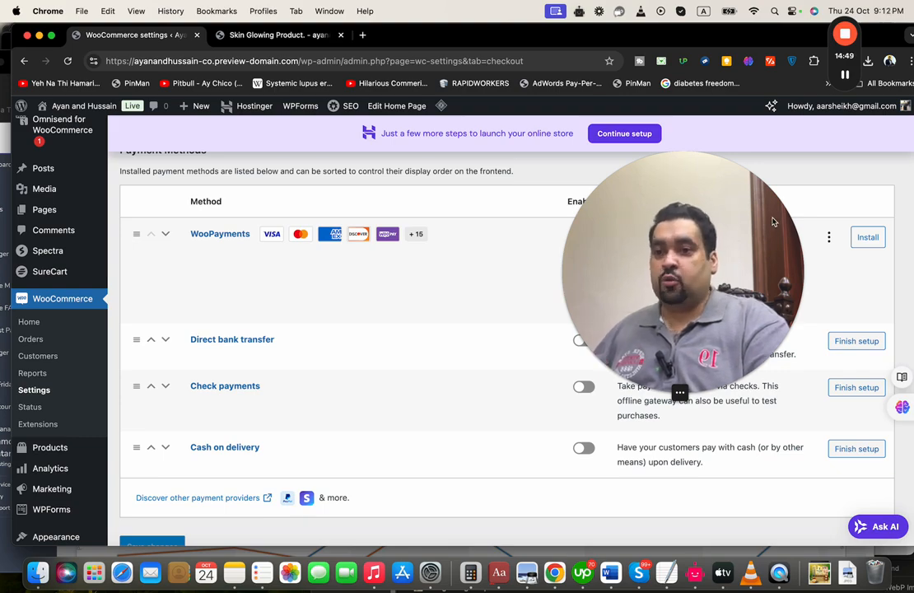
click(845, 75)
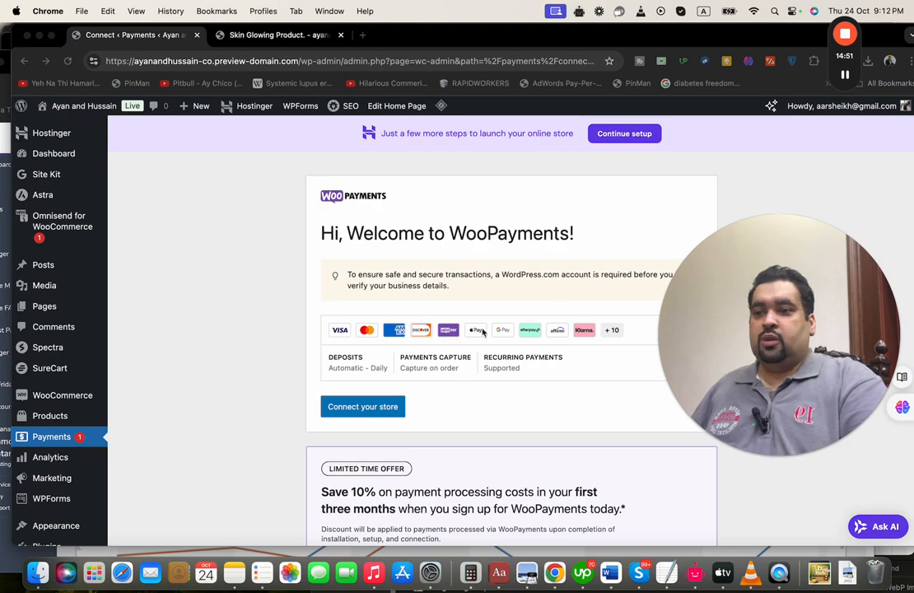
Choose Connect your store to begin the WooPayments connection
click(421, 396)
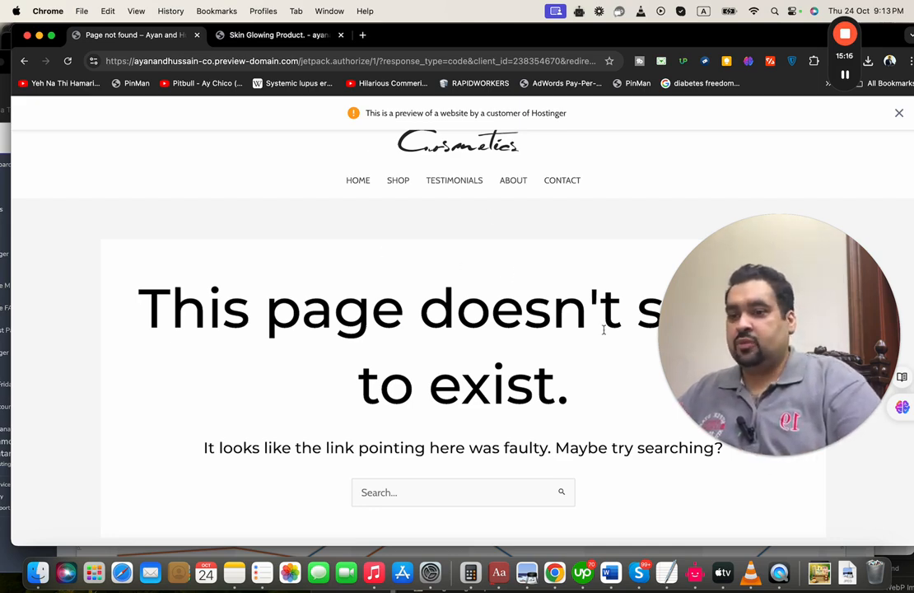
Load the store's Home page, then switch to the Skin Glowing Product tab
click(356, 181)
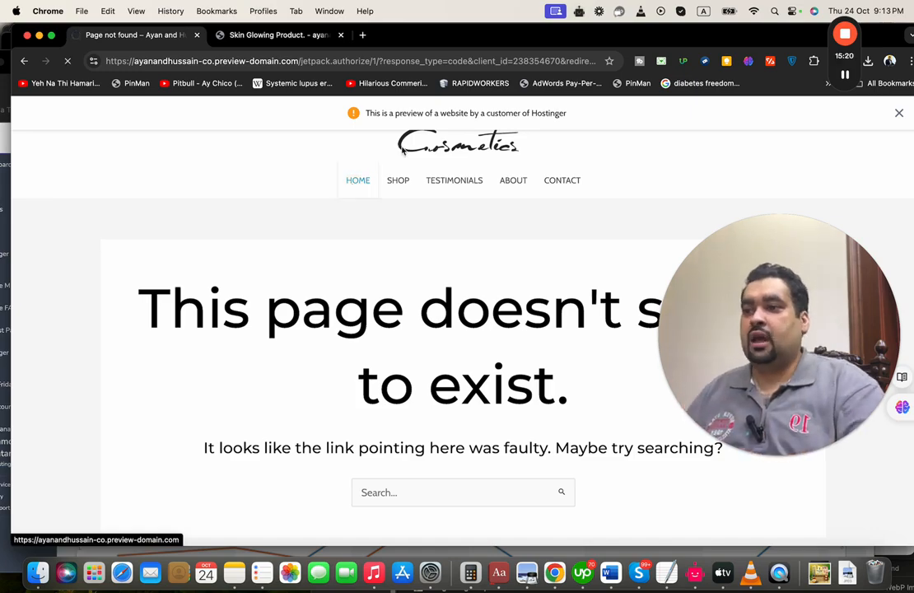
click(275, 42)
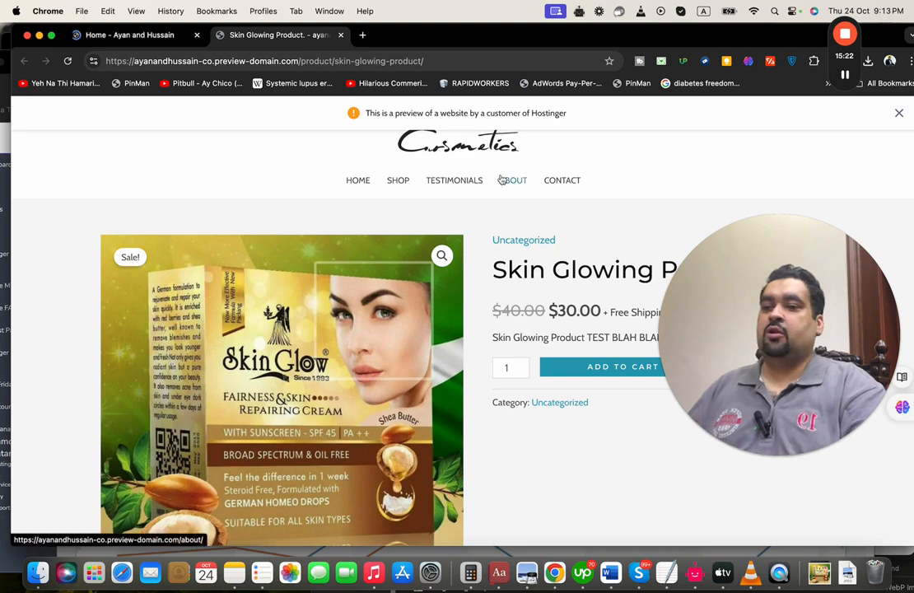